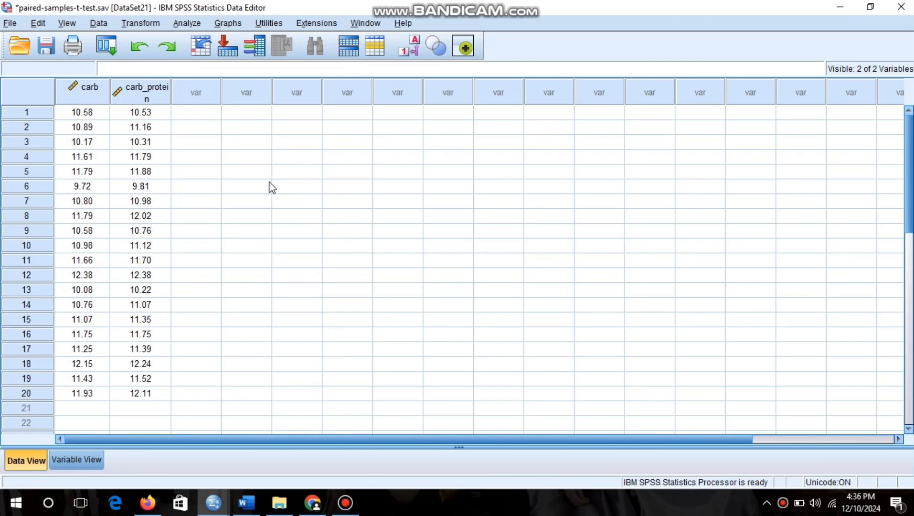
Change the label of the carb variable to CARBOHYDRATE
left_click(86, 97)
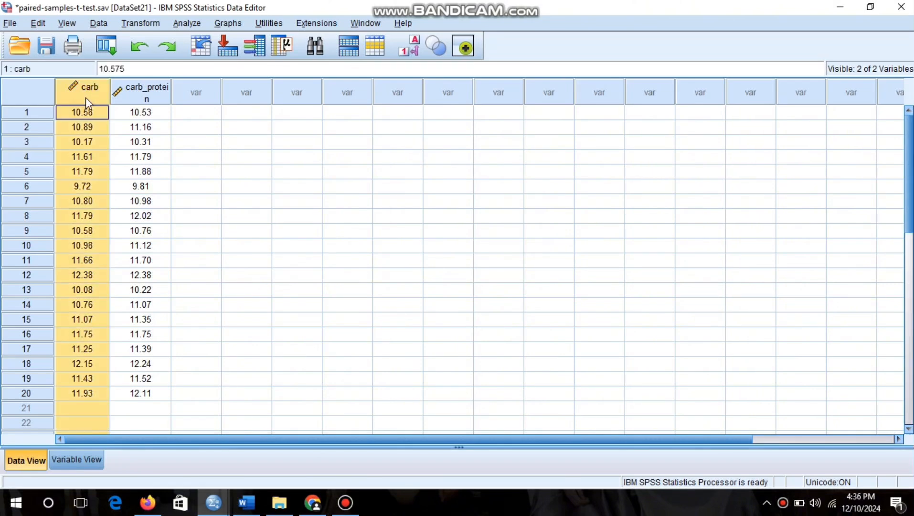
left_click(130, 102)
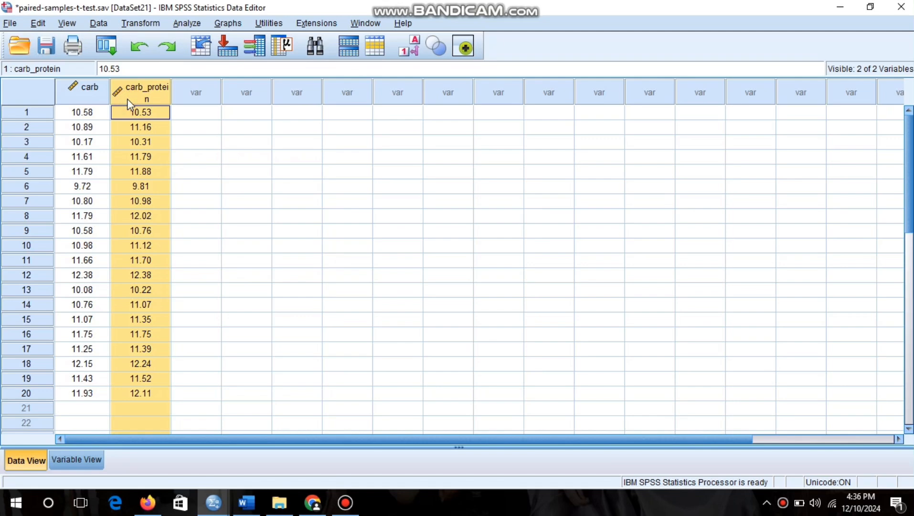
left_click(75, 459)
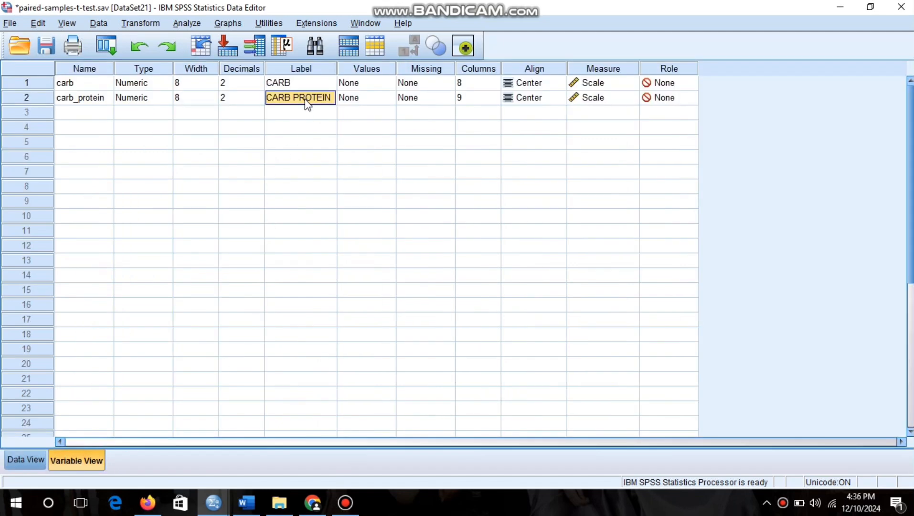
left_click(303, 85)
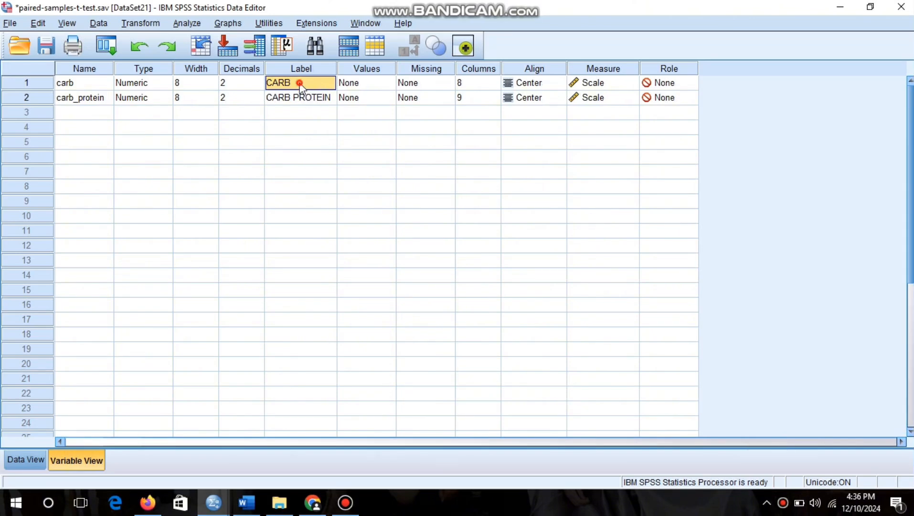
left_click(298, 81)
key("BackSpace")
type("BOHYDRATE")
Change the label of the carb_protein variable to CARB_PROTEIN
left_click(294, 102)
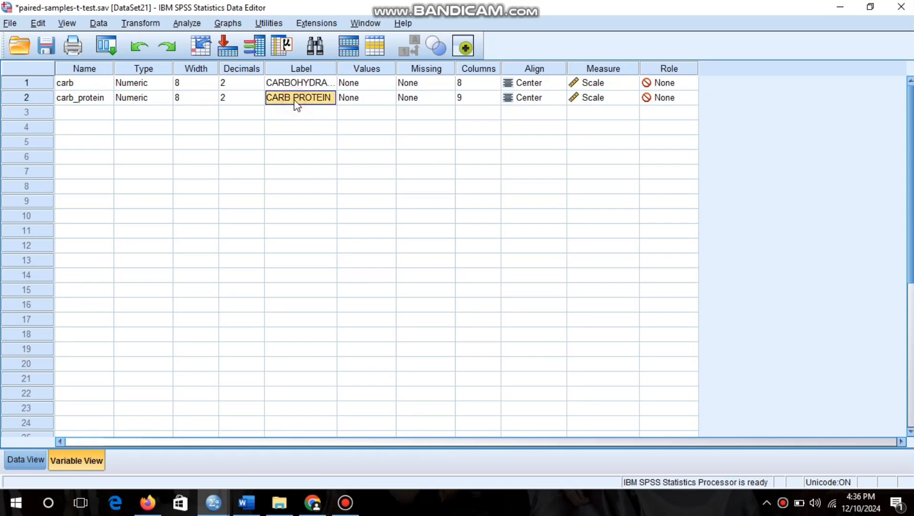
type("CARB_PR")
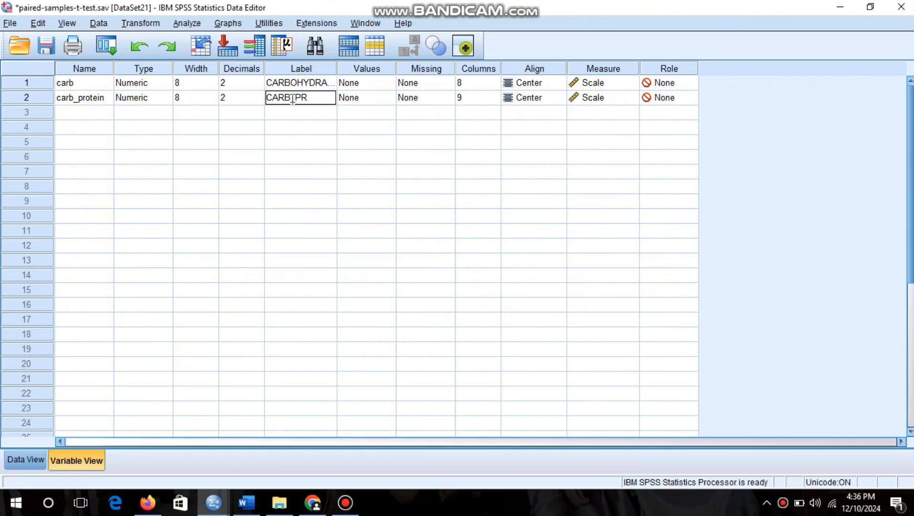
type("OTEIN")
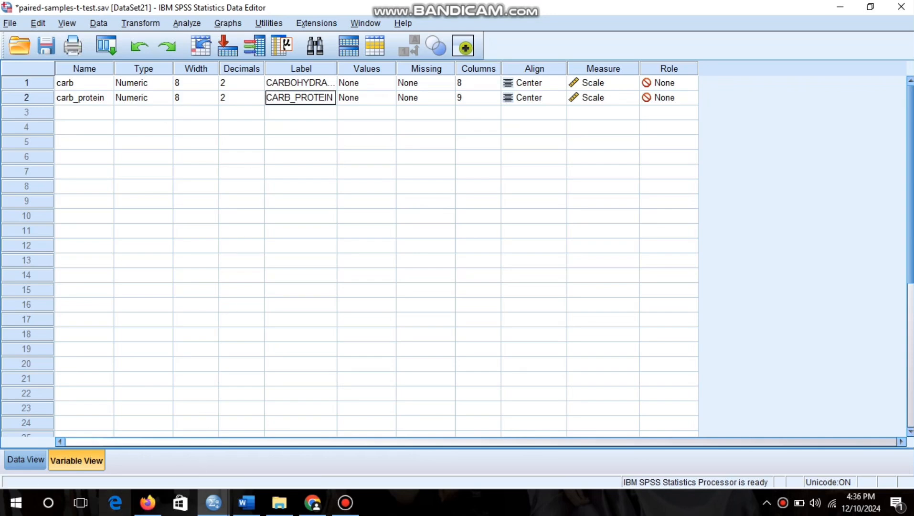
Compute a new variable named difference from the expression carb_protein-carb and return to the data
left_click(17, 459)
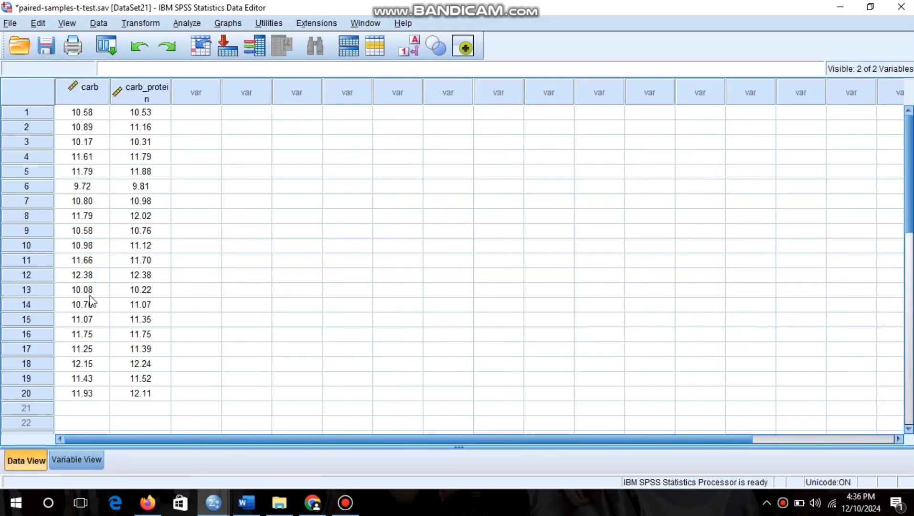
left_click(144, 24)
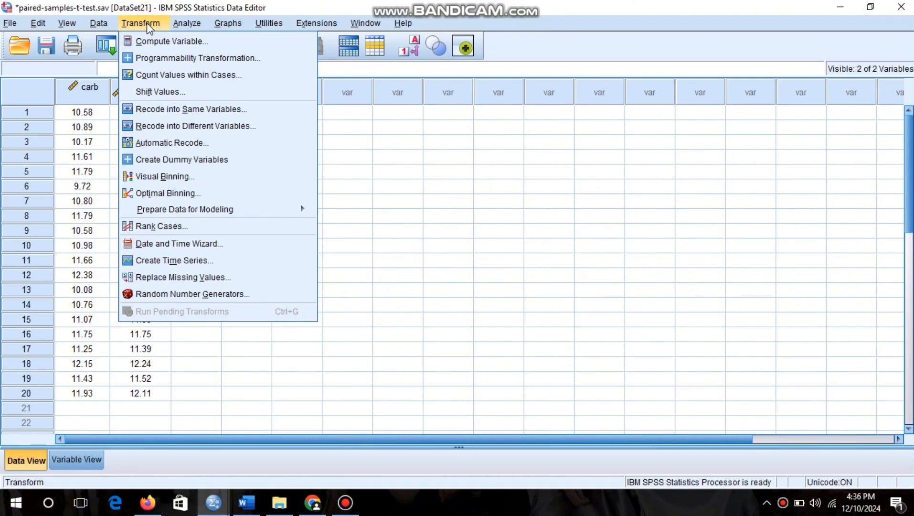
left_click(157, 42)
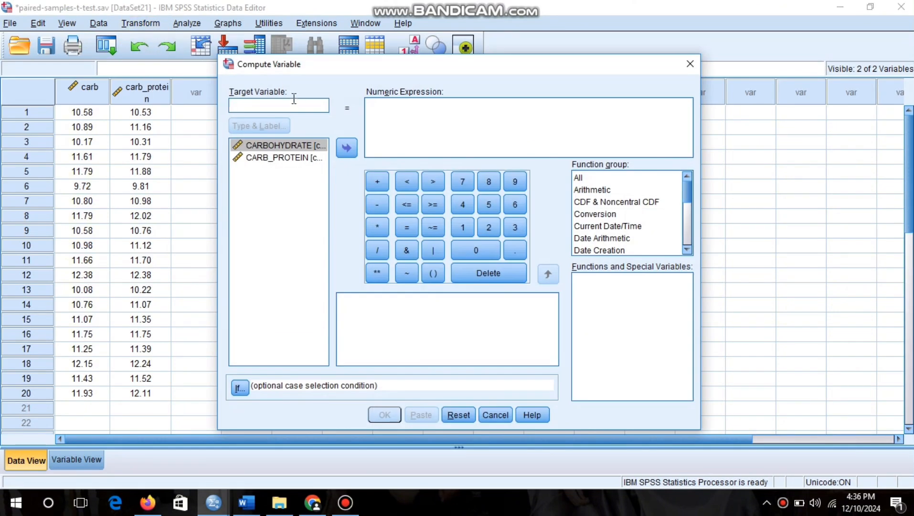
left_click(275, 106)
type("dif")
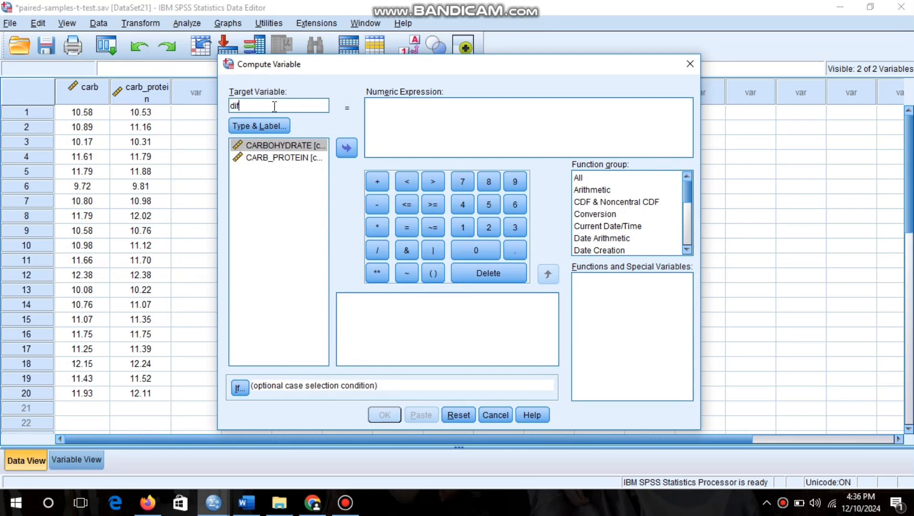
type("ference")
left_click(382, 106)
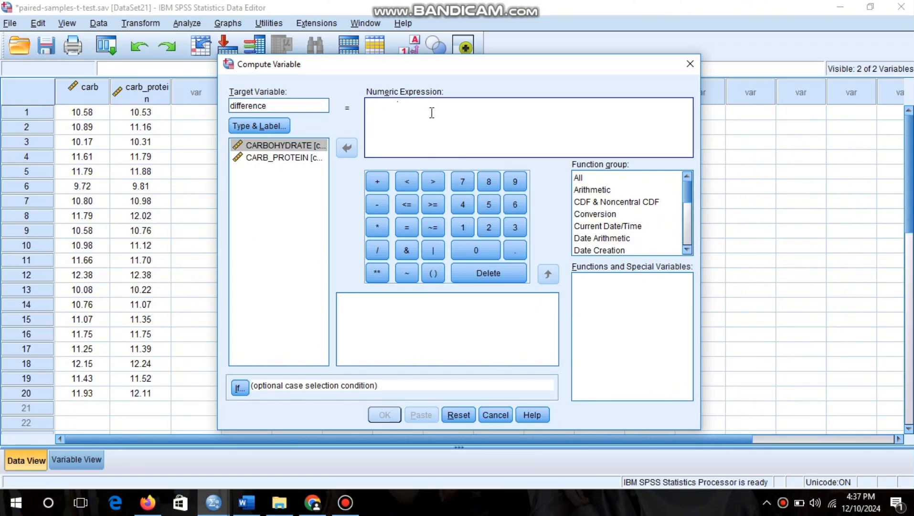
type("carb")
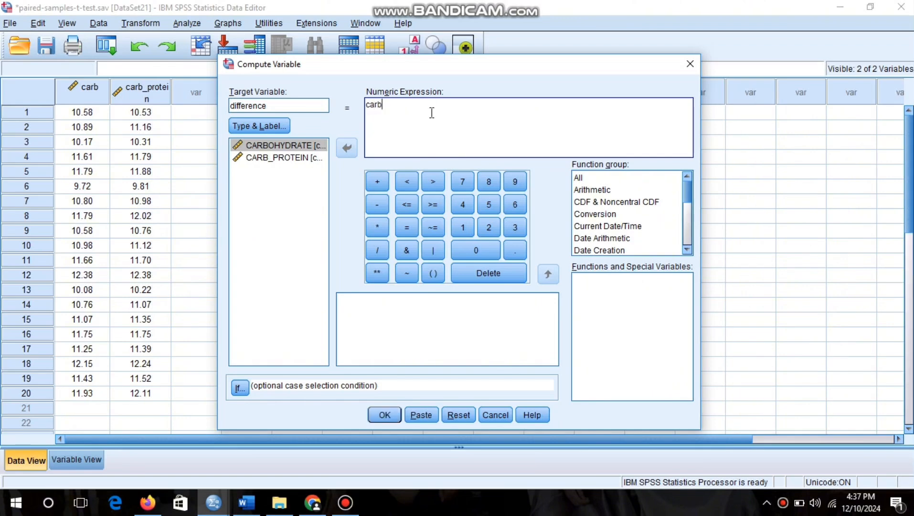
type("_protein-carb")
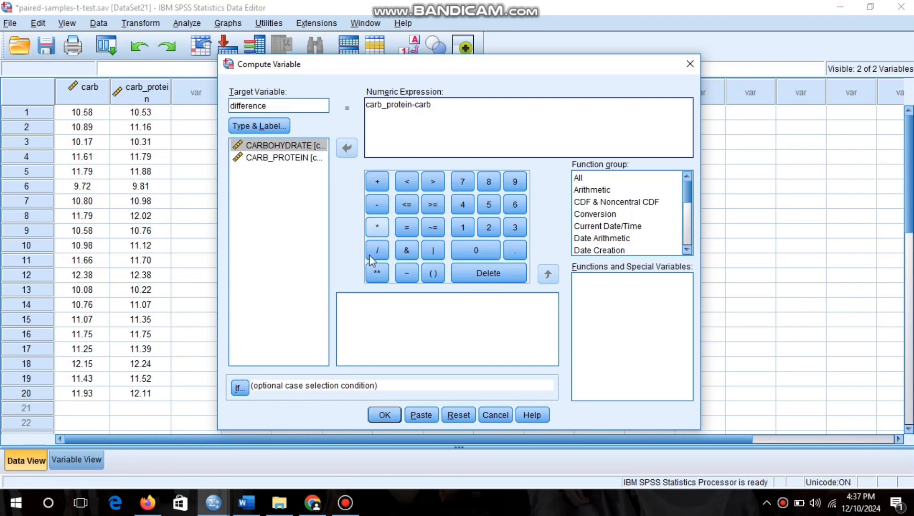
left_click(386, 414)
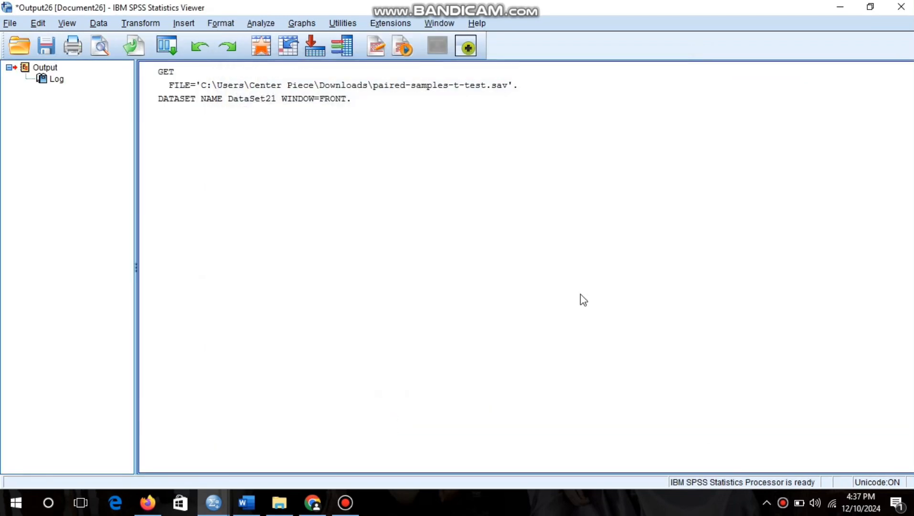
left_click(839, 7)
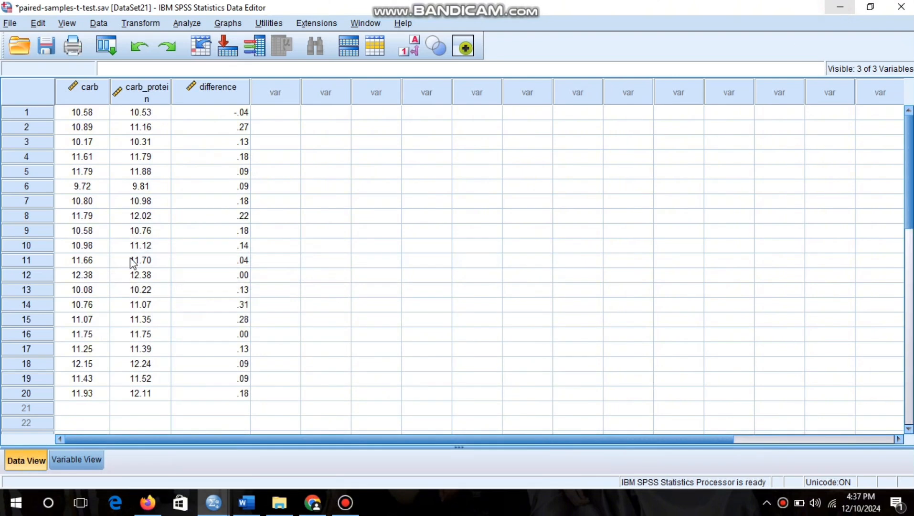
Set up an Explore analysis with difference as the dependent variable, displaying plots only
left_click(225, 91)
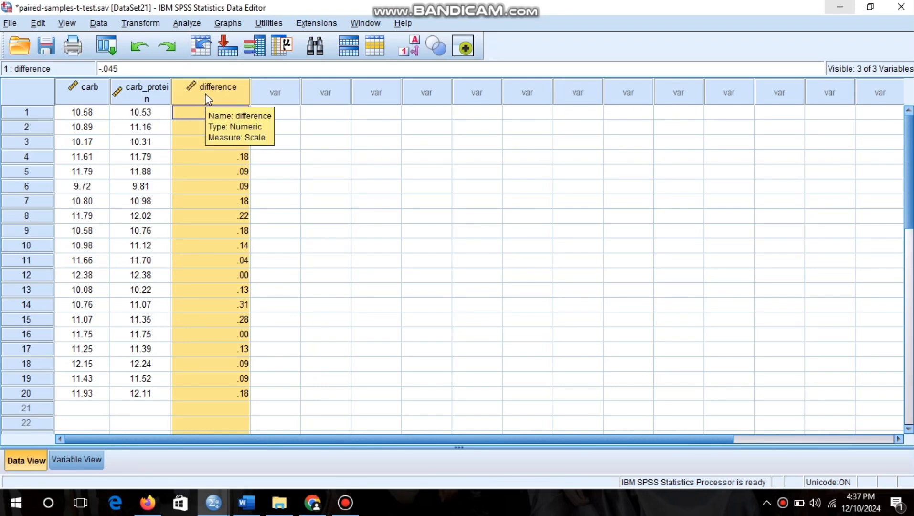
left_click(180, 26)
mouse_move(211, 56)
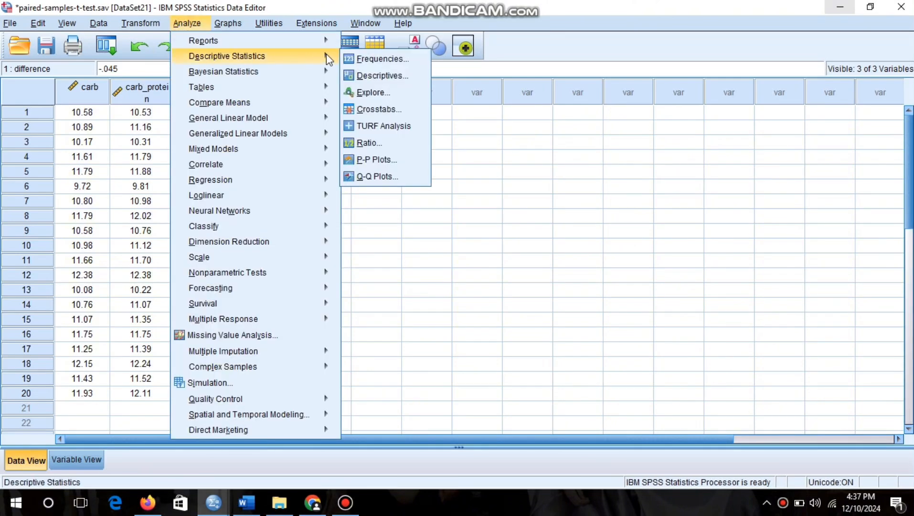
left_click(363, 92)
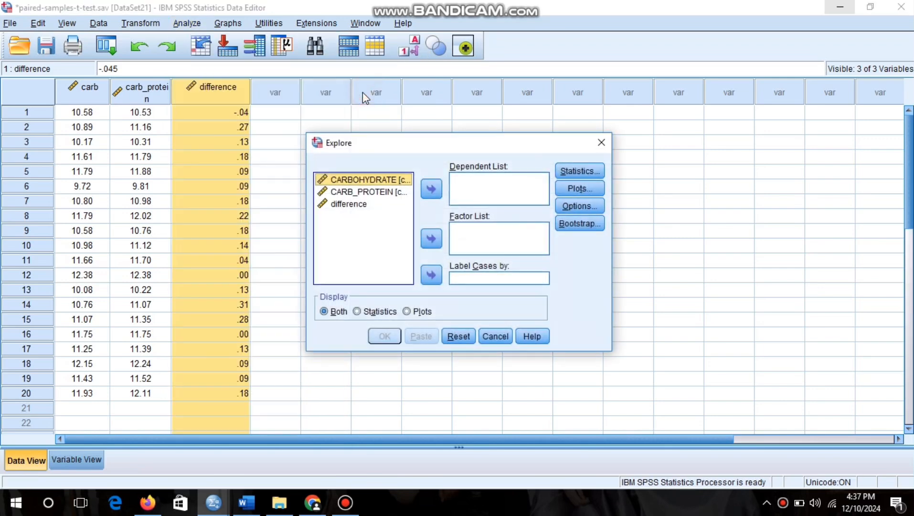
left_click_drag(352, 210, 476, 190)
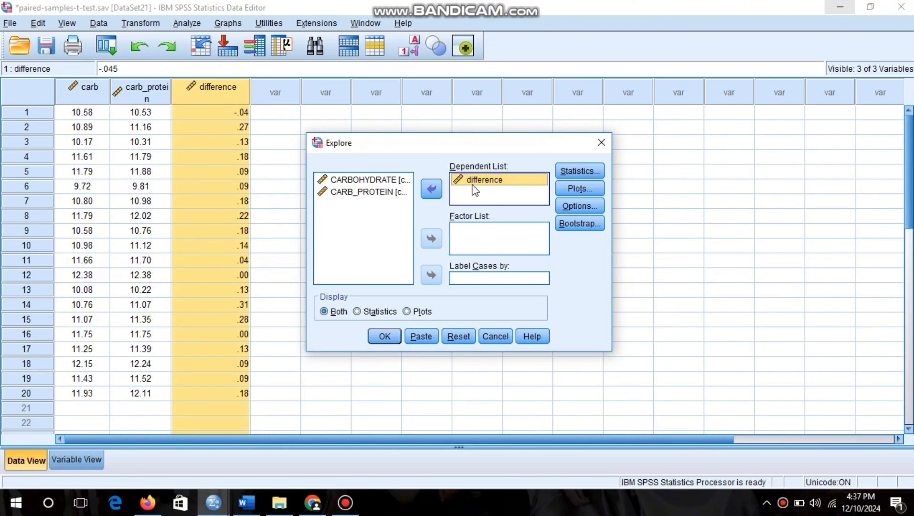
left_click(407, 310)
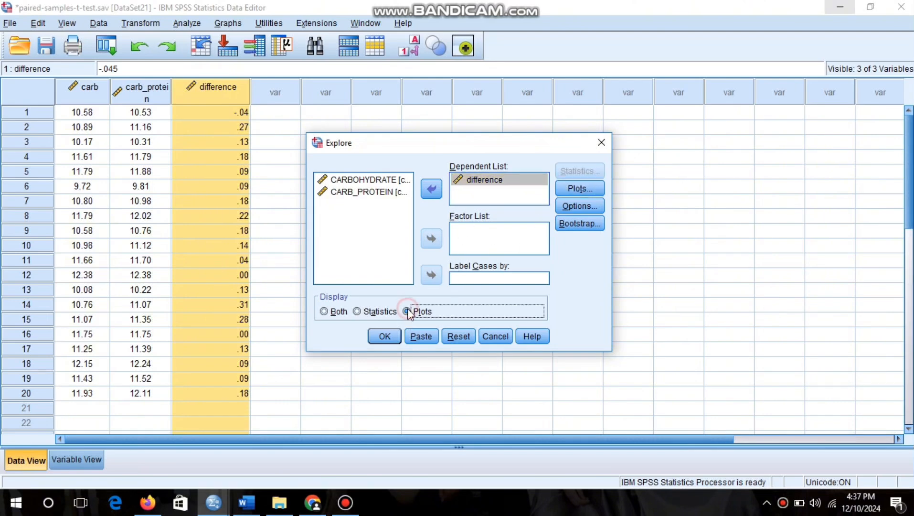
Configure the Explore plots without stem-and-leaf, with normality plots with tests, and with None for the Levene test
left_click(572, 190)
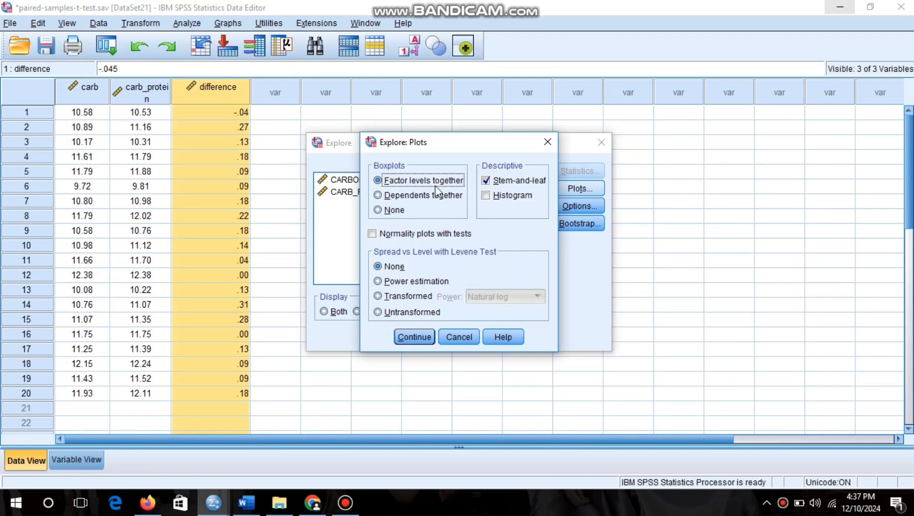
left_click(486, 184)
left_click(374, 235)
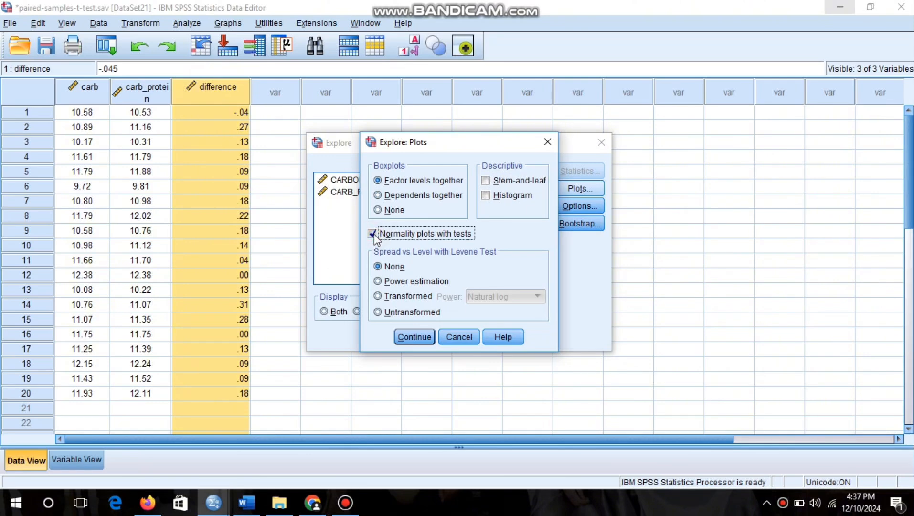
left_click(380, 265)
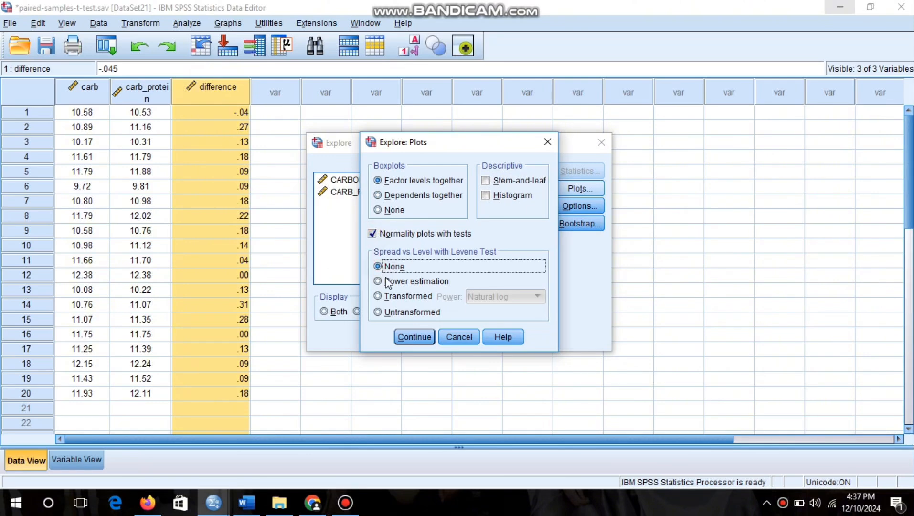
left_click(414, 338)
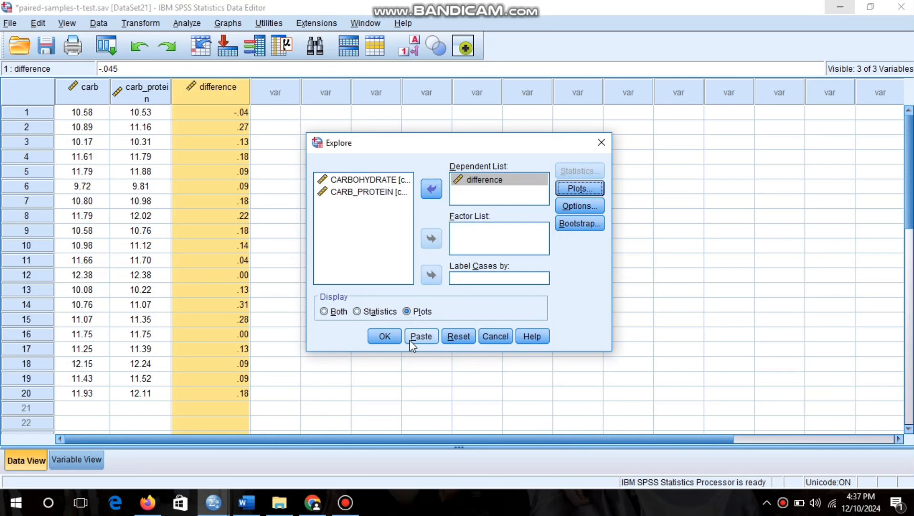
Run the Explore analysis and examine the Tests of Normality table in the maximized output
left_click(385, 337)
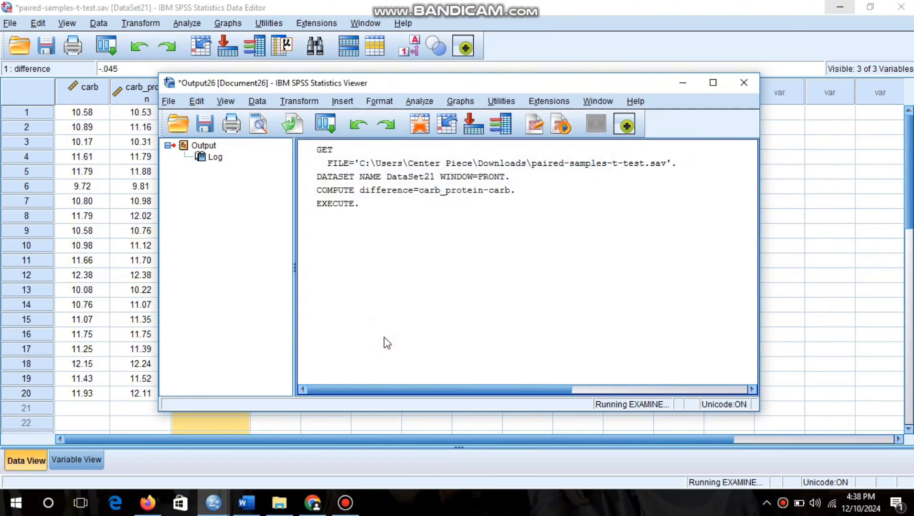
left_click(712, 83)
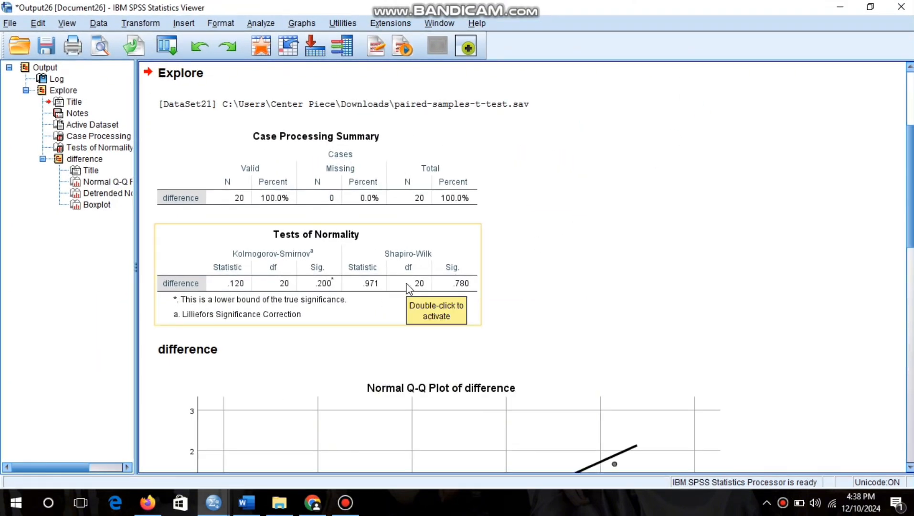
left_click(366, 229)
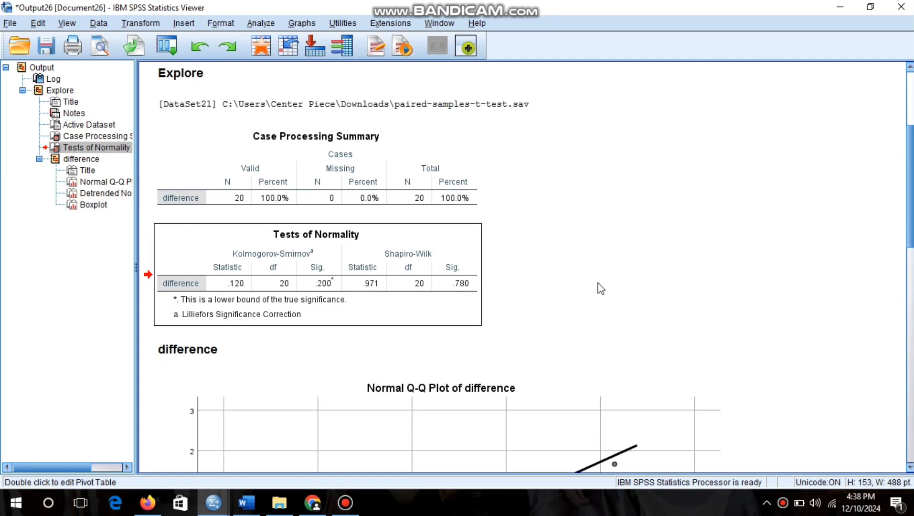
Set up a Paired-Samples T Test on the data with CARBOHYDRATE and CARB_PROTEIN as the first pair
left_click(841, 14)
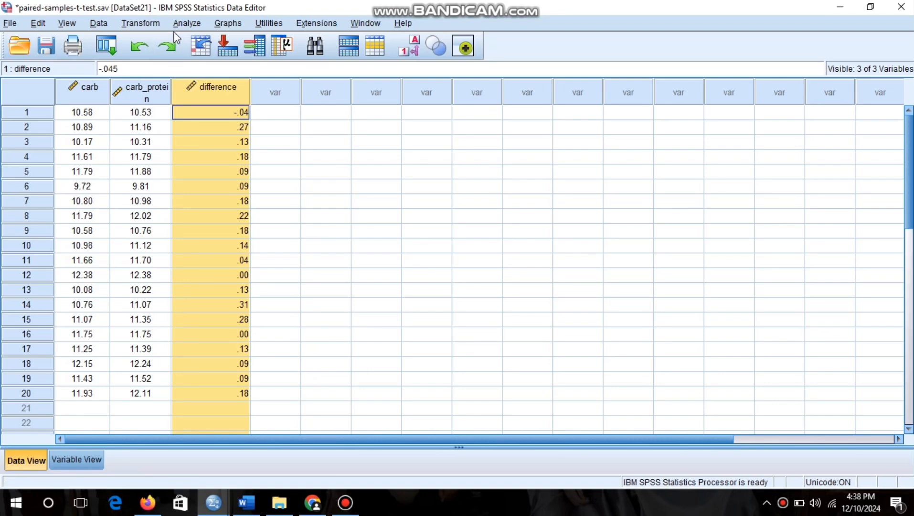
left_click(185, 24)
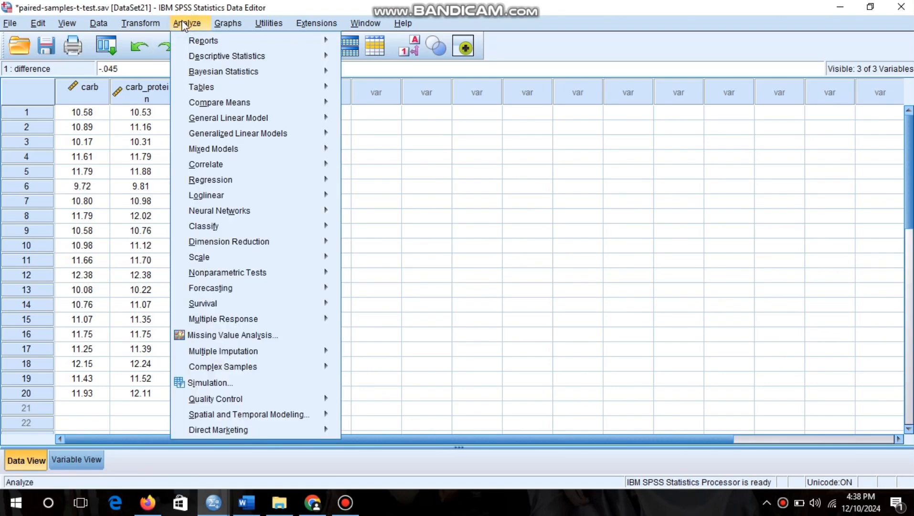
mouse_move(234, 102)
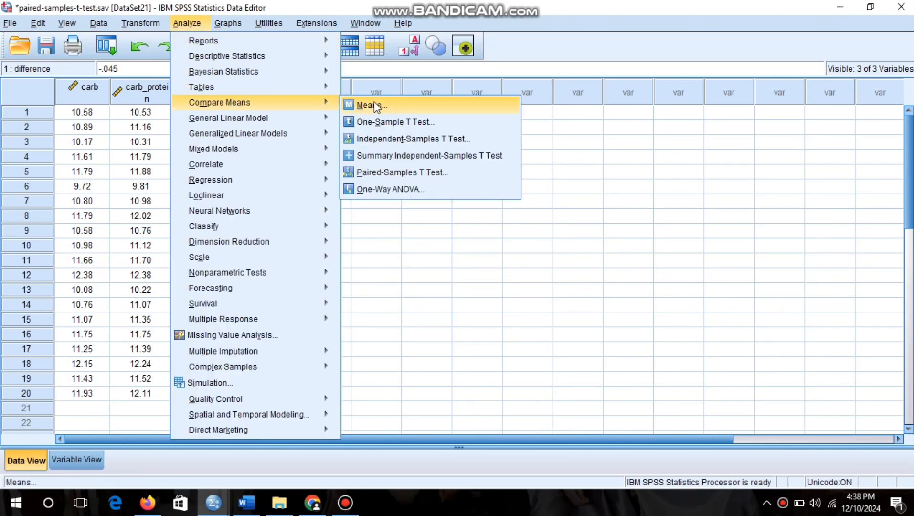
left_click(392, 173)
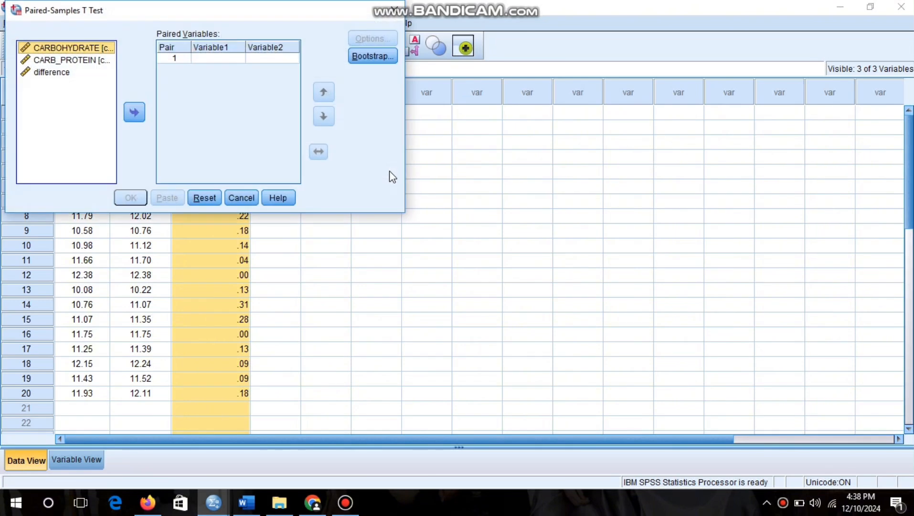
left_click(61, 47)
left_click(72, 61, "ctrl")
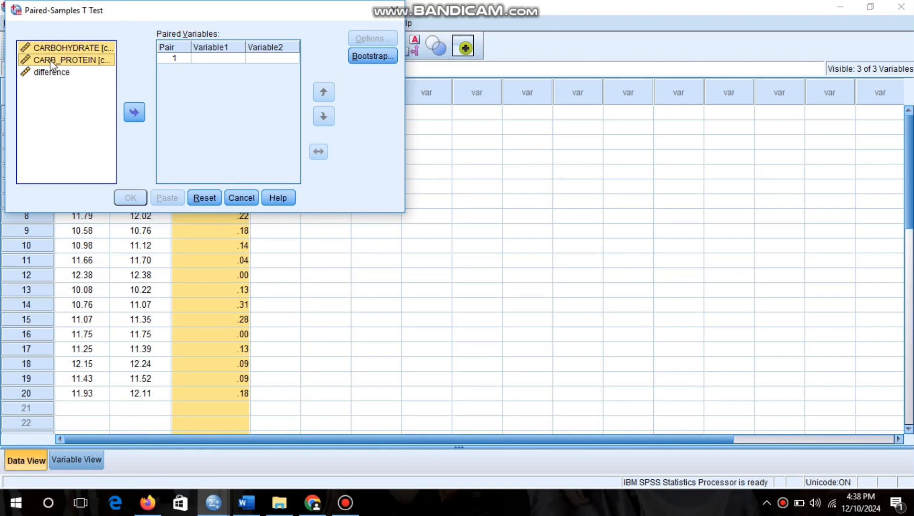
left_click_drag(44, 51, 204, 55)
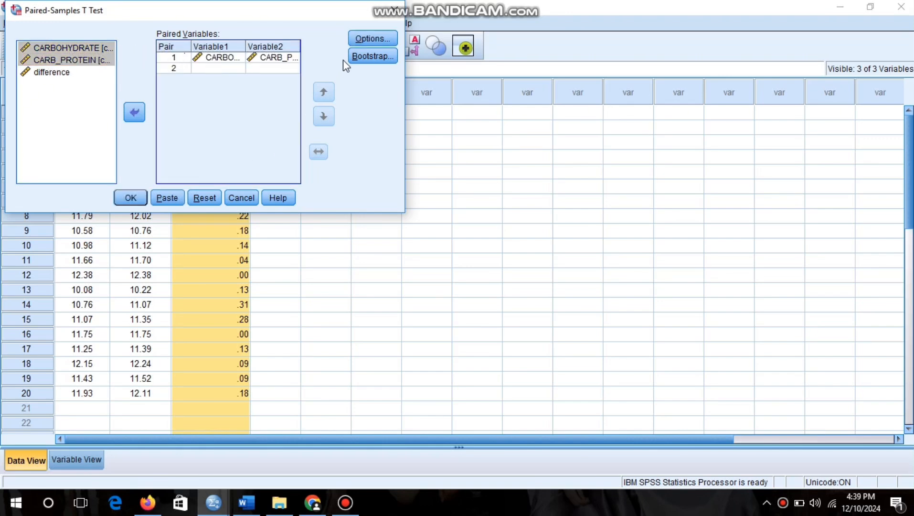
Run the Paired-Samples T Test with a 95% confidence interval and examine the T-Test tables in the maximized output
left_click(359, 40)
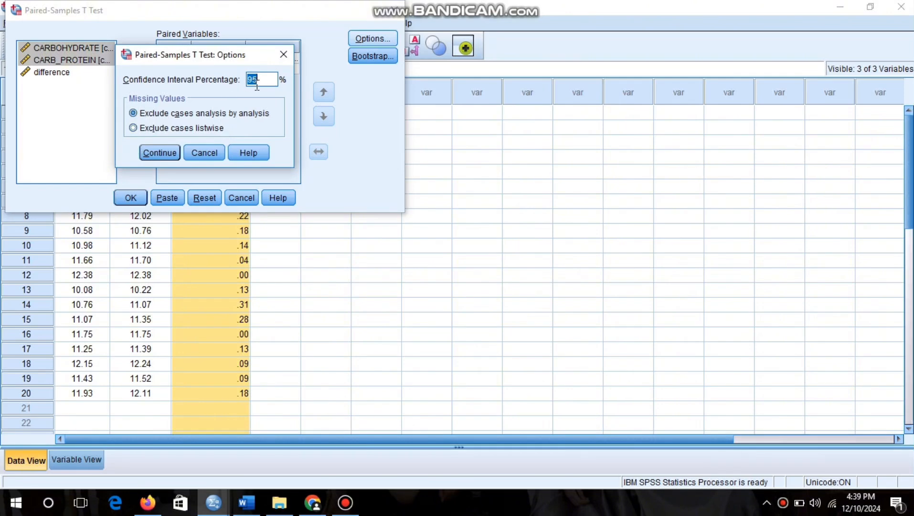
left_click(264, 81)
left_click(156, 153)
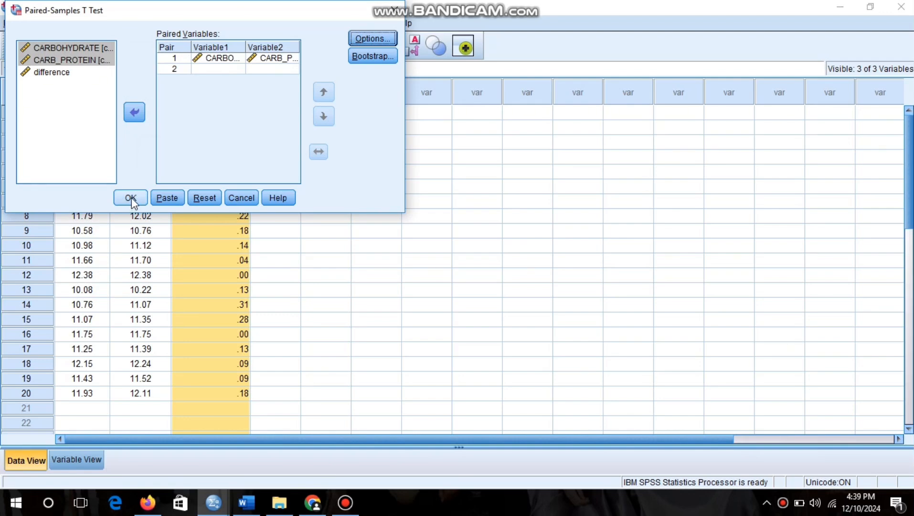
left_click(131, 198)
left_click(713, 83)
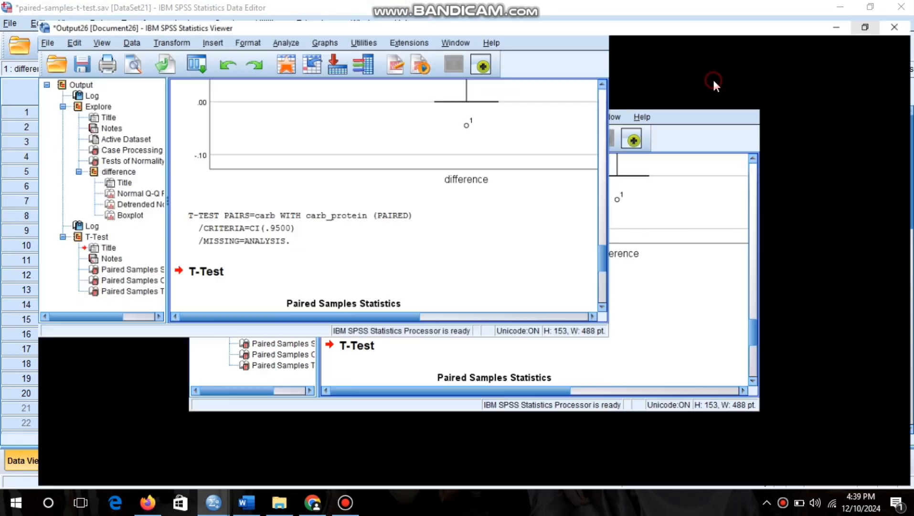
scroll(422, 224, "down", 3)
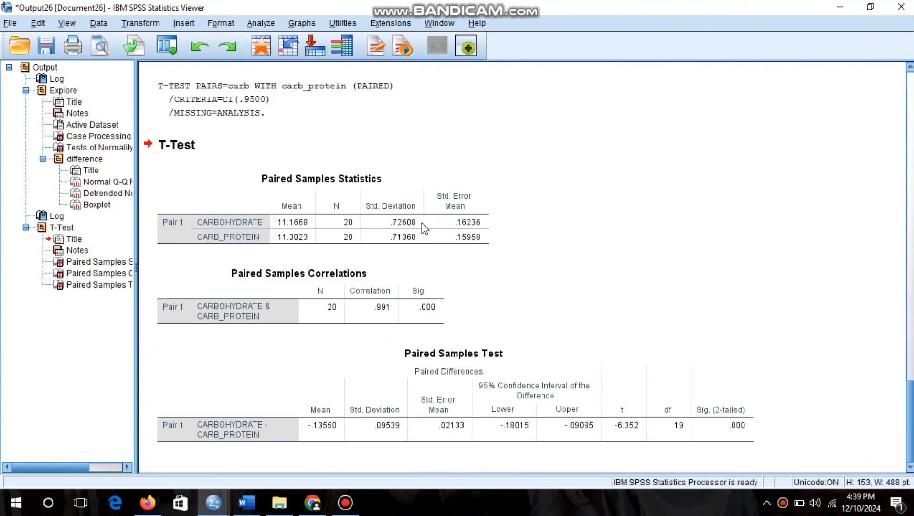
left_click(392, 369)
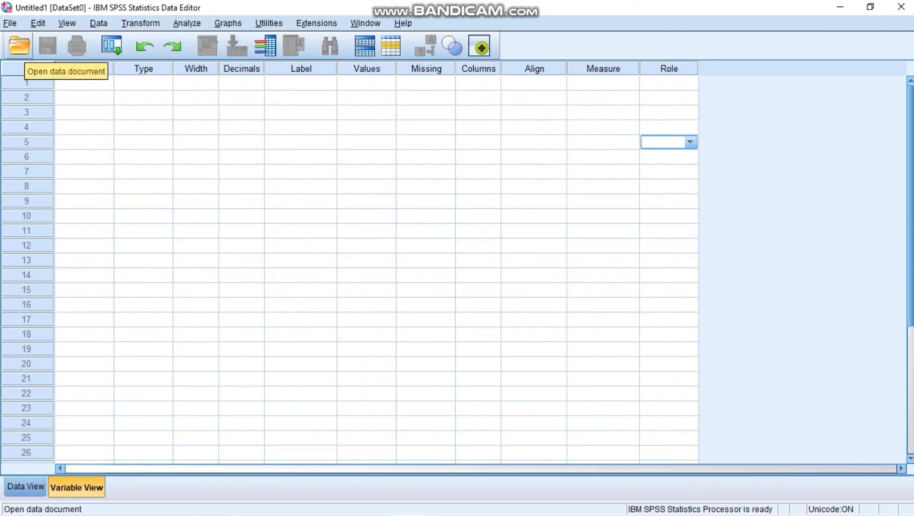
Open the data file Independent t-test practice data sheet.sav and inspect its gender and engagement variables
left_click(10, 22)
mouse_move(29, 56)
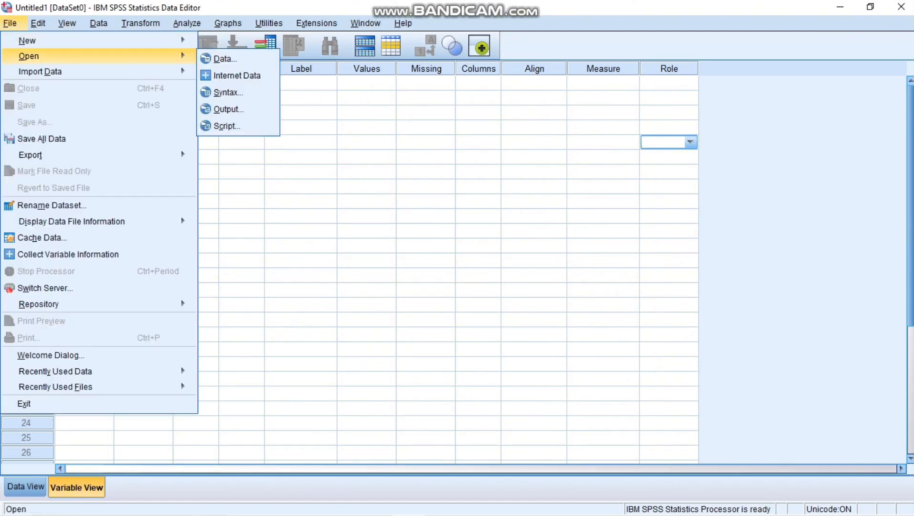
left_click(223, 58)
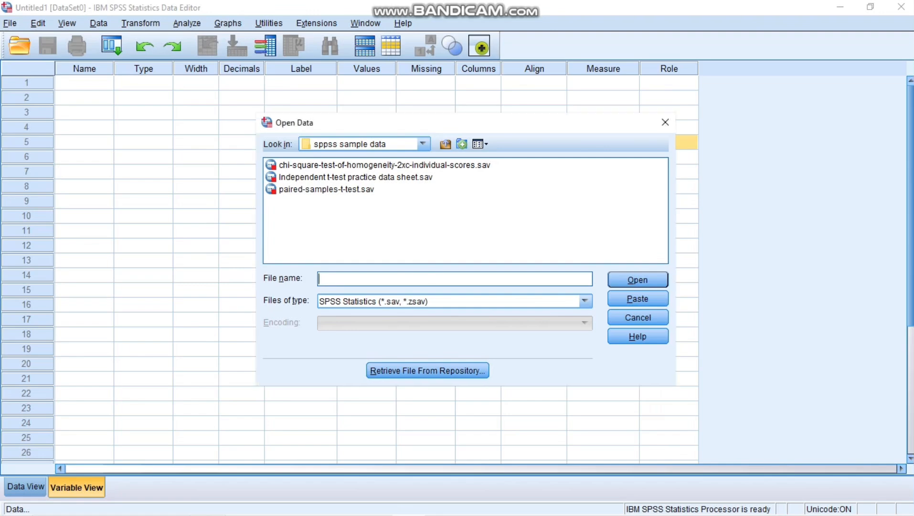
left_click(356, 177)
left_click(637, 280)
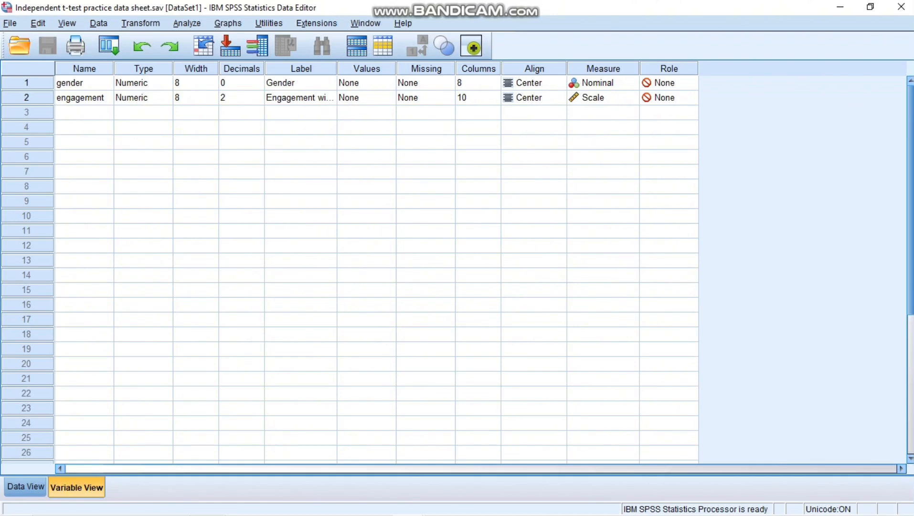
left_click(84, 83)
left_click(84, 98)
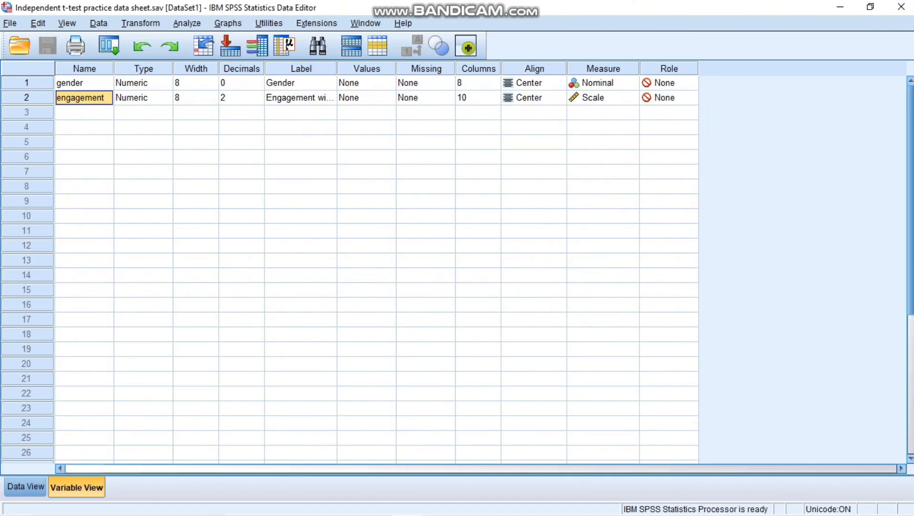
Set up an Explore analysis with Engagement with TV advert as the dependent variable and Gender as the factor, displaying plots only
left_click(186, 23)
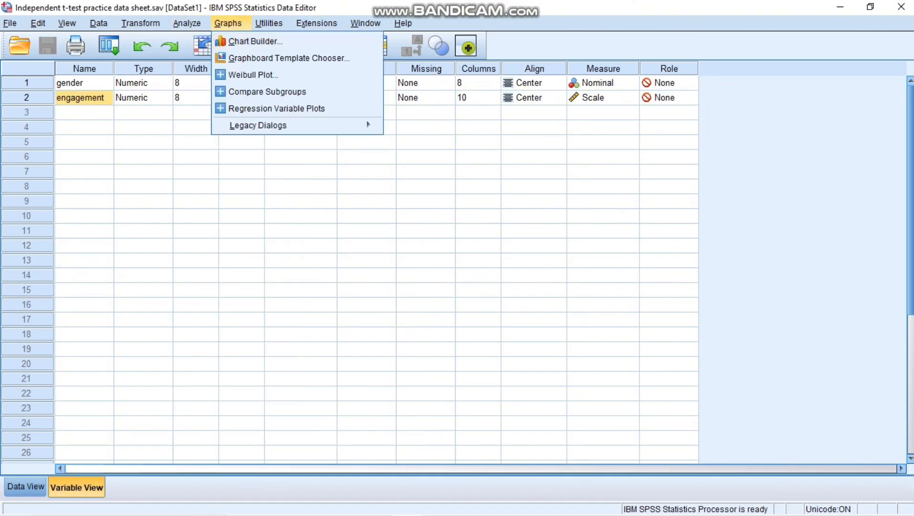
mouse_move(187, 24)
mouse_move(226, 56)
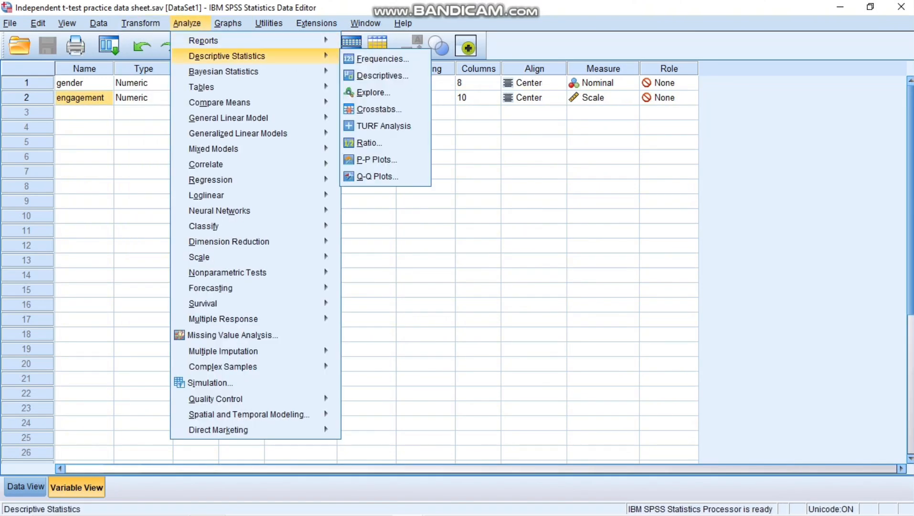
left_click(372, 92)
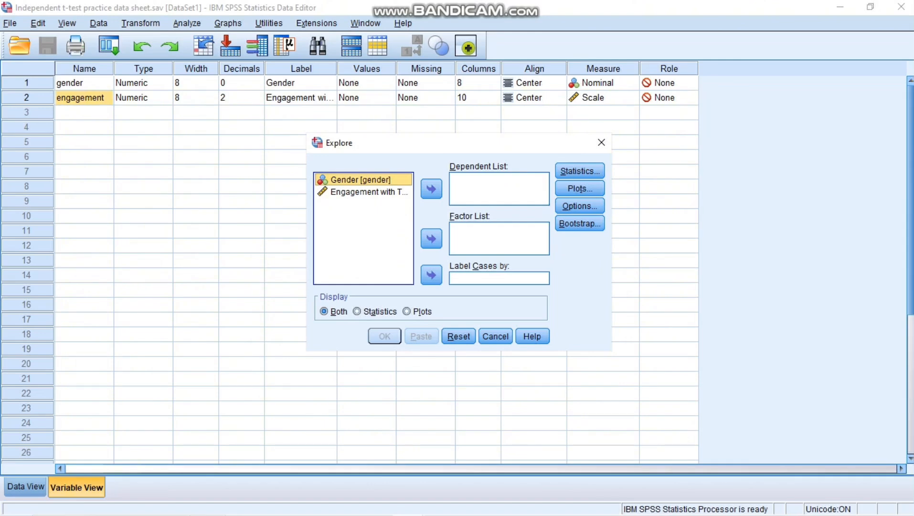
left_click(364, 192)
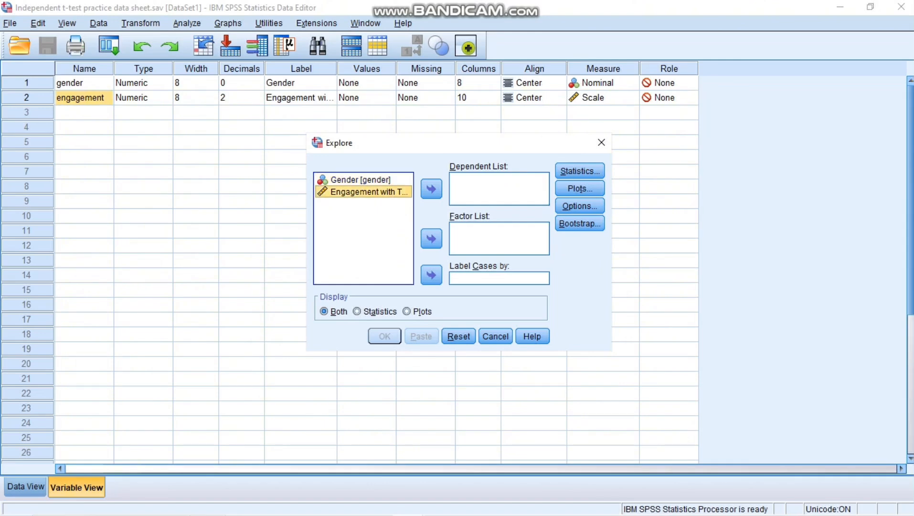
left_click(431, 188)
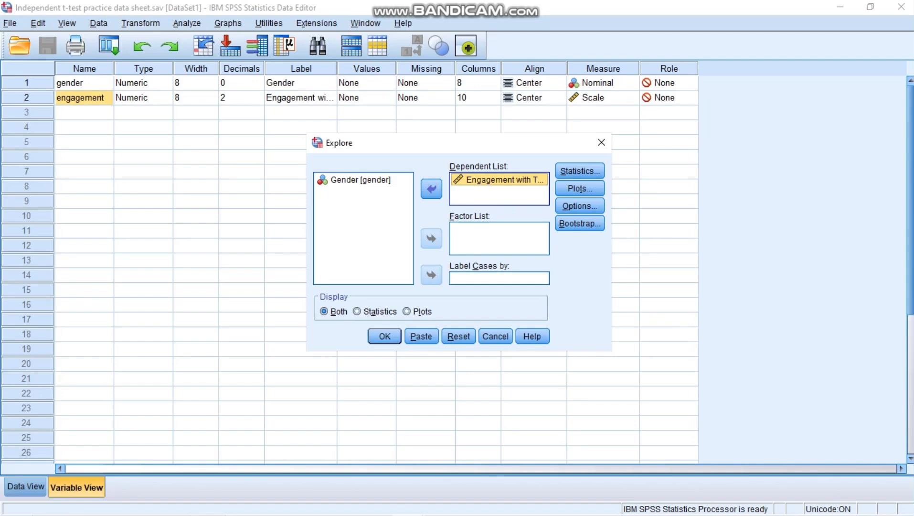
left_click(363, 180)
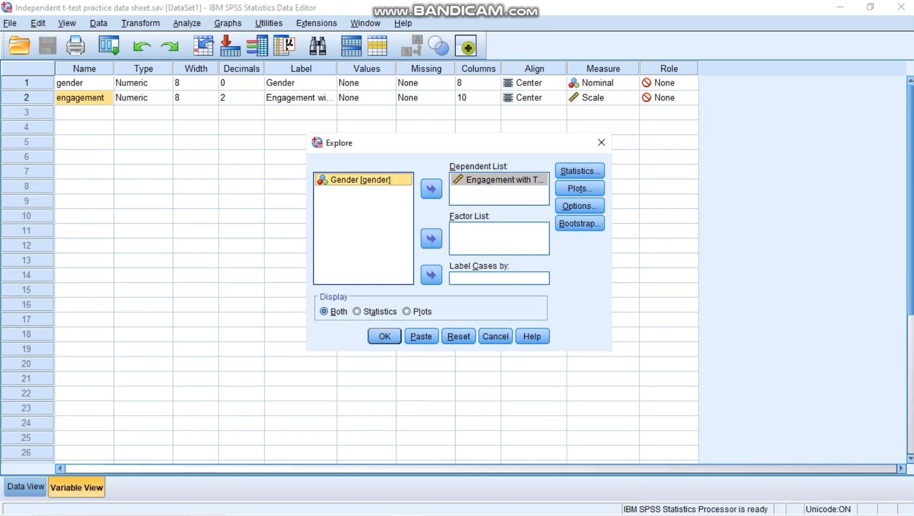
left_click(431, 238)
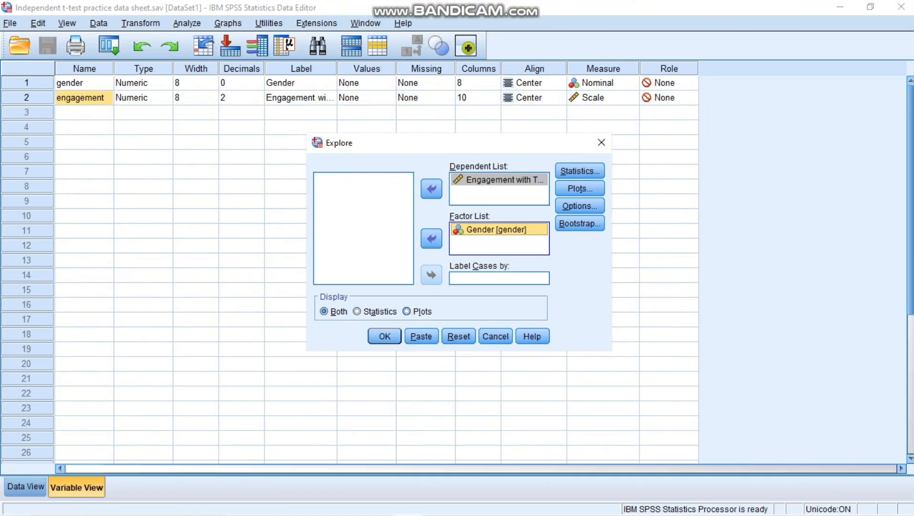
left_click(406, 312)
Configure the Explore plots with no boxplots or stem-and-leaf, but with a histogram and normality plots with tests
left_click(579, 189)
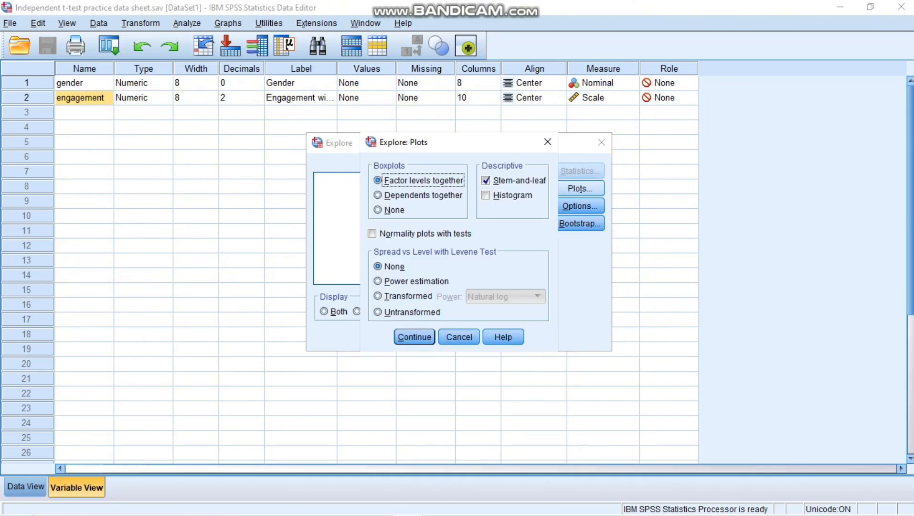
left_click(378, 210)
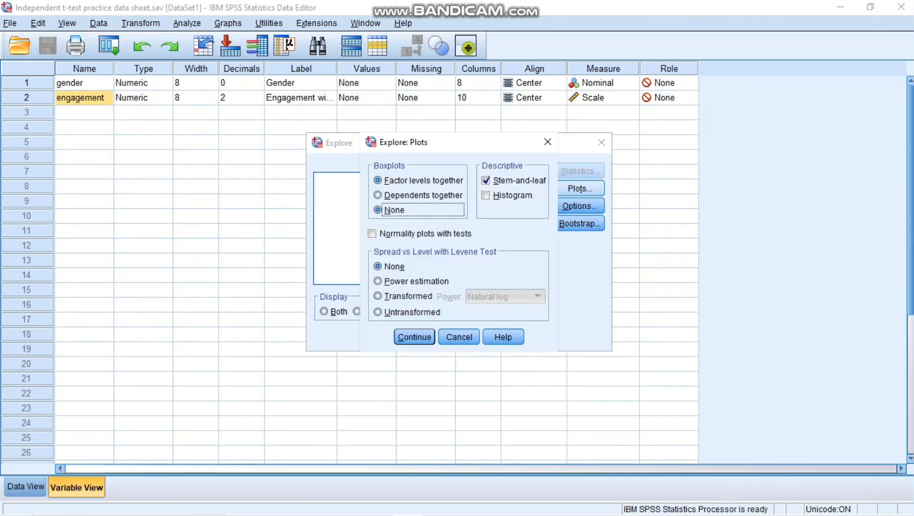
left_click(486, 180)
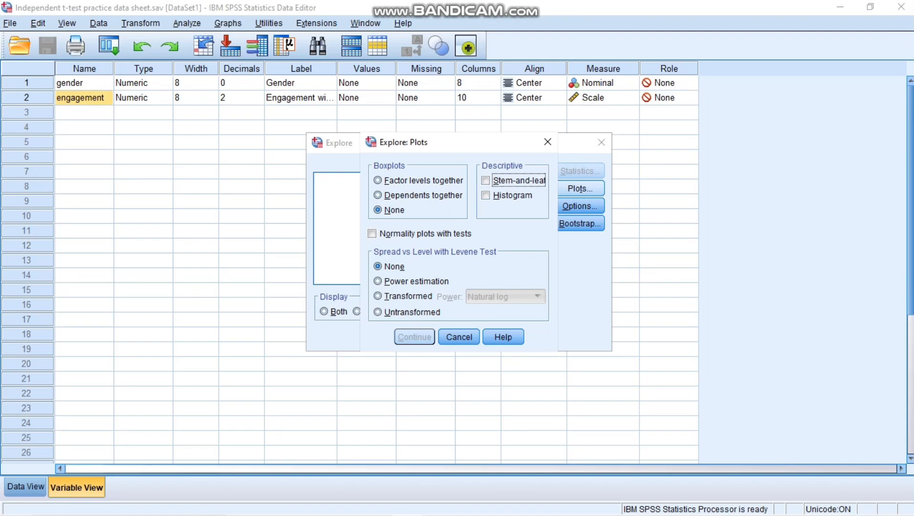
left_click(485, 195)
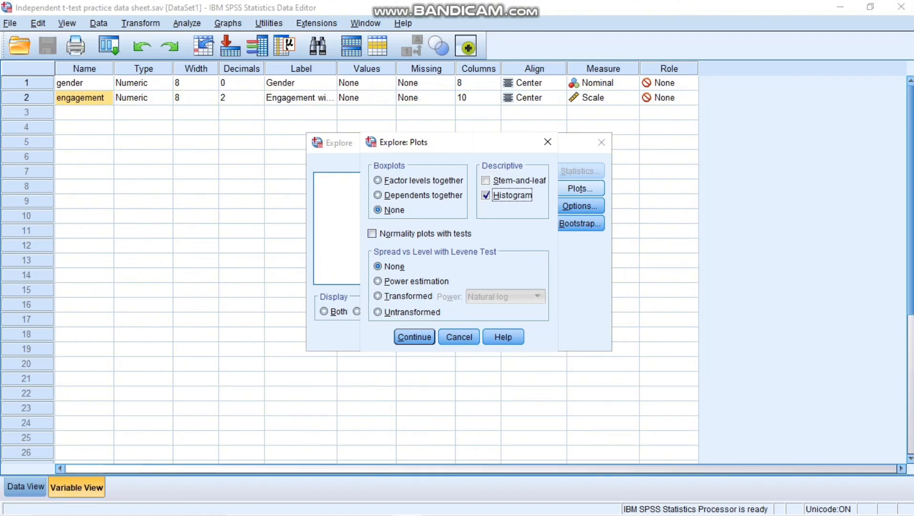
left_click(372, 233)
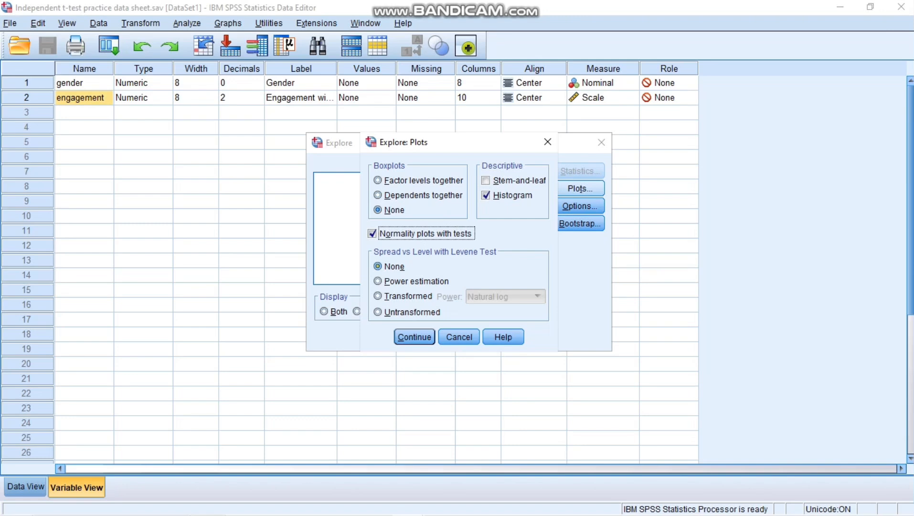
left_click(414, 337)
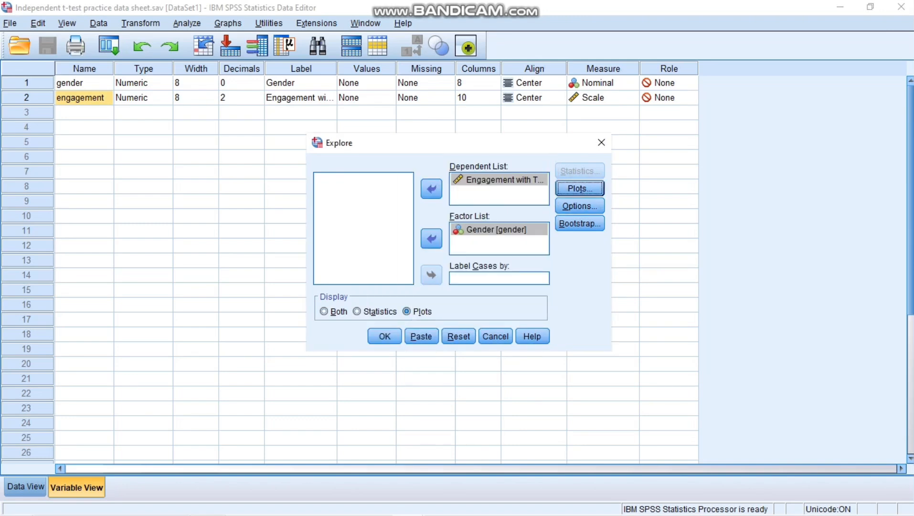
Run the Explore analysis and examine the Tests of Normality table, histograms and Q-Q plots for both genders
left_click(385, 336)
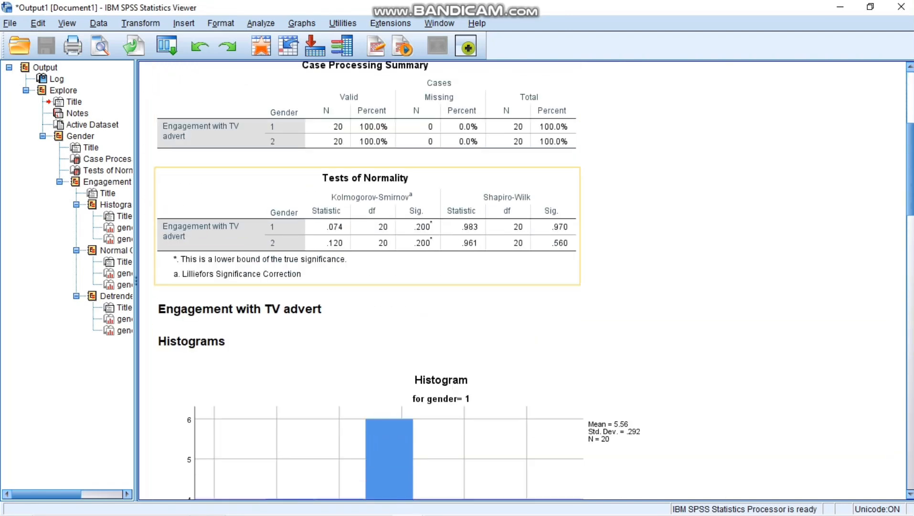
scroll(573, 291, "down", 15)
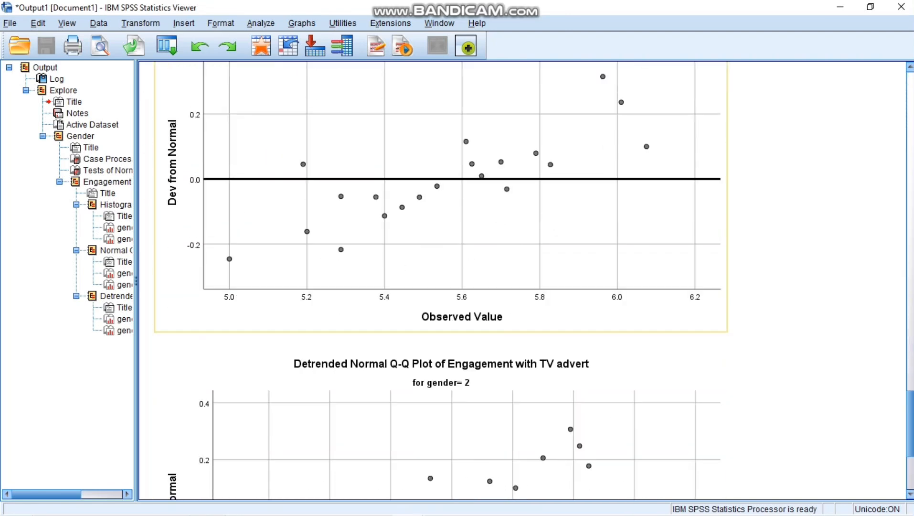
scroll(573, 291, "up", 12)
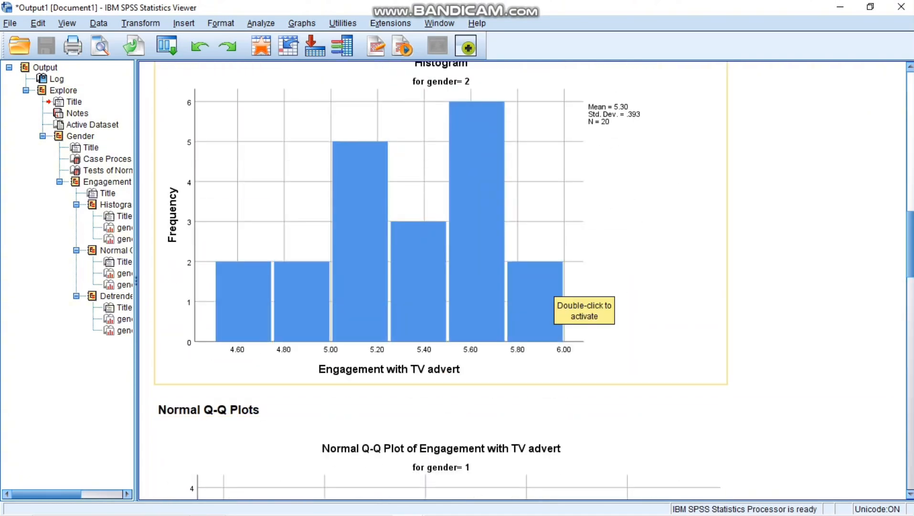
scroll(573, 291, "up", 10)
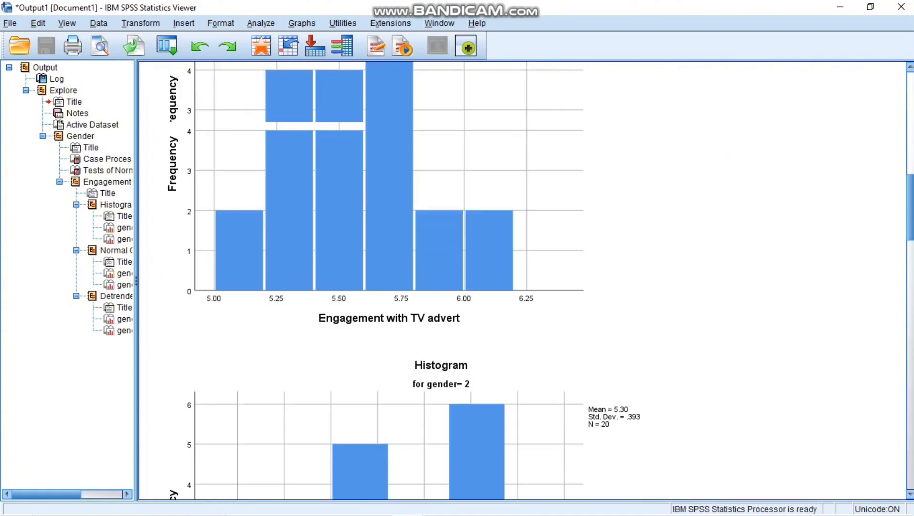
scroll(568, 277, "up", 1)
scroll(568, 277, "down", 4)
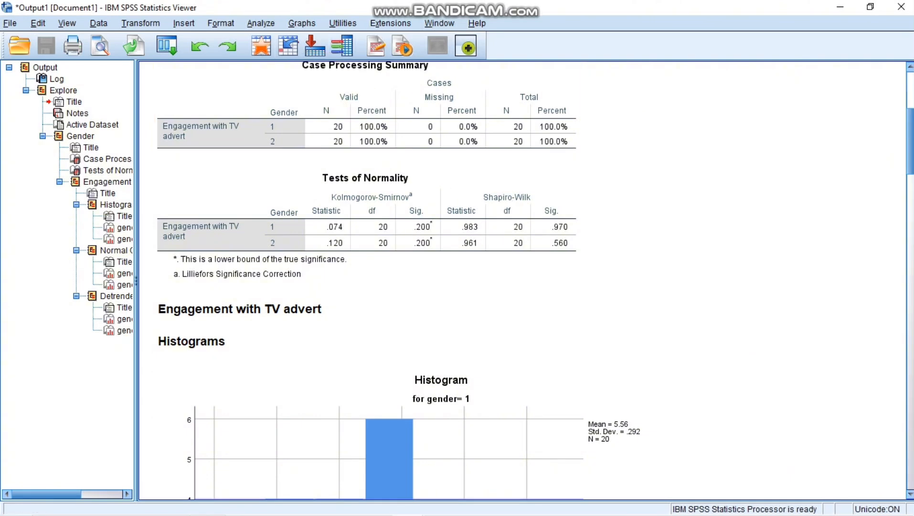
Set up an Independent-Samples T Test with Engagement with TV advert as the test variable and Gender as the grouping variable
left_click(261, 23)
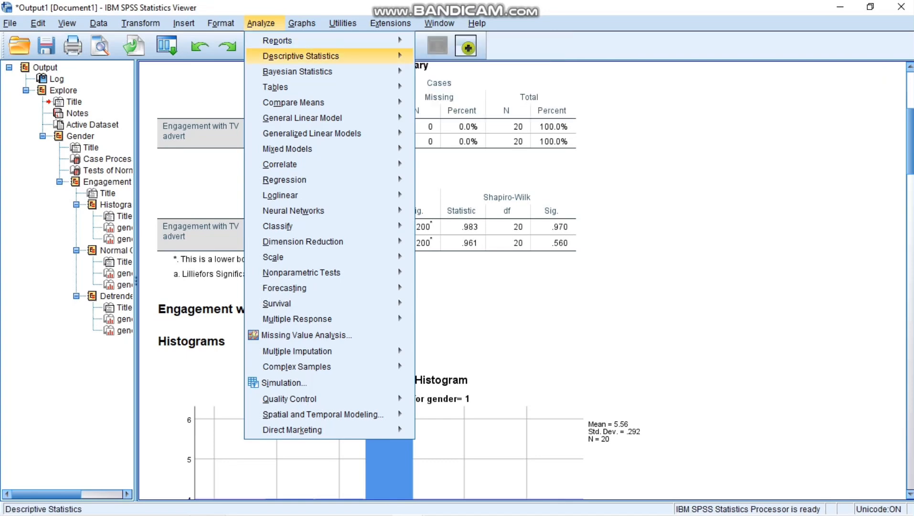
mouse_move(286, 86)
mouse_move(292, 102)
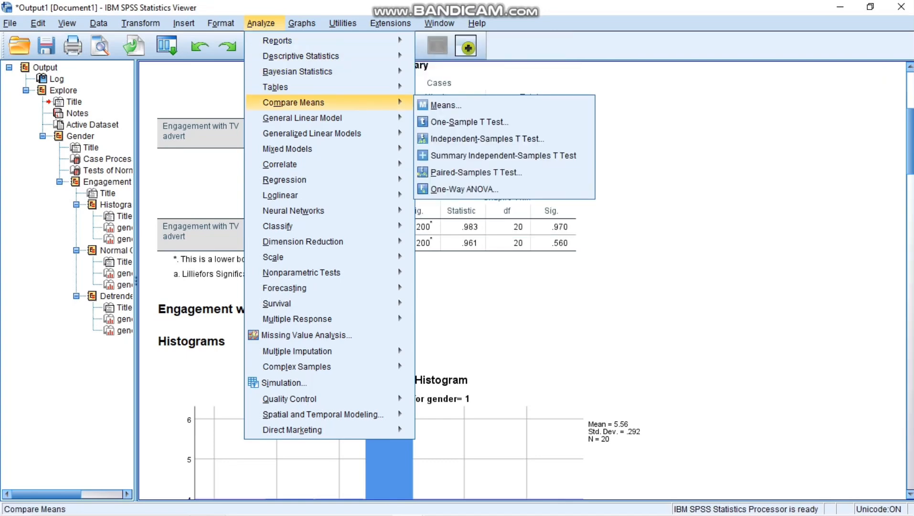
left_click(487, 139)
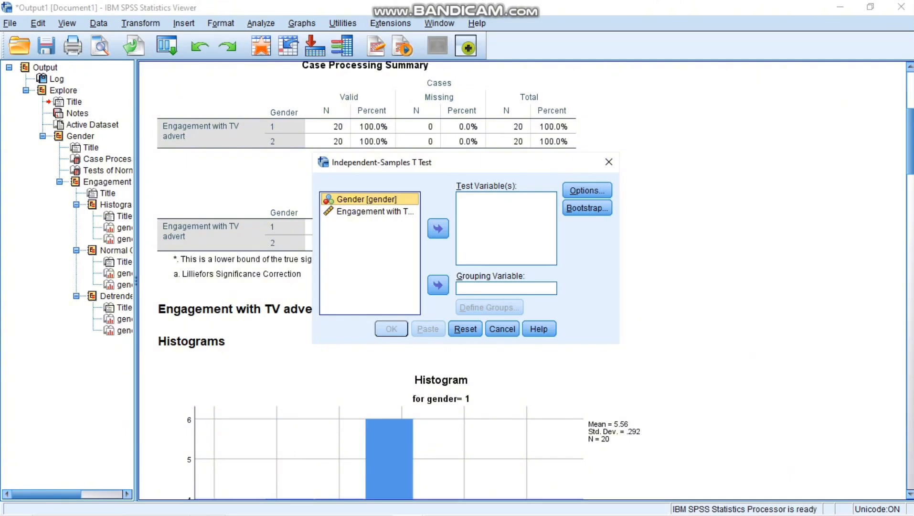
left_click(375, 212)
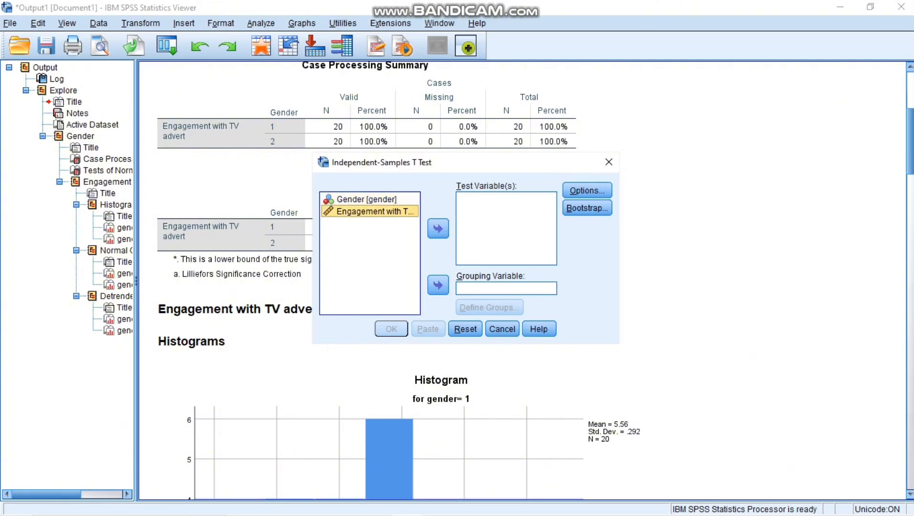
left_click(438, 229)
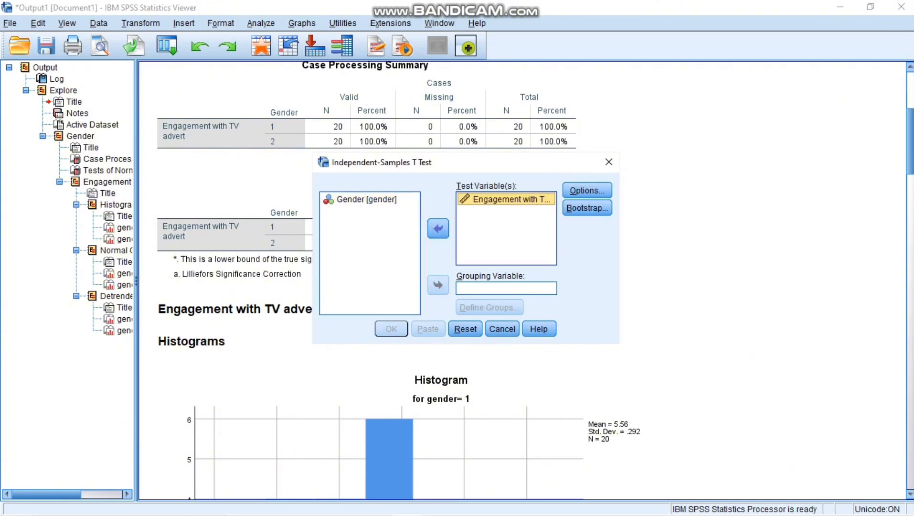
left_click(367, 200)
left_click(438, 285)
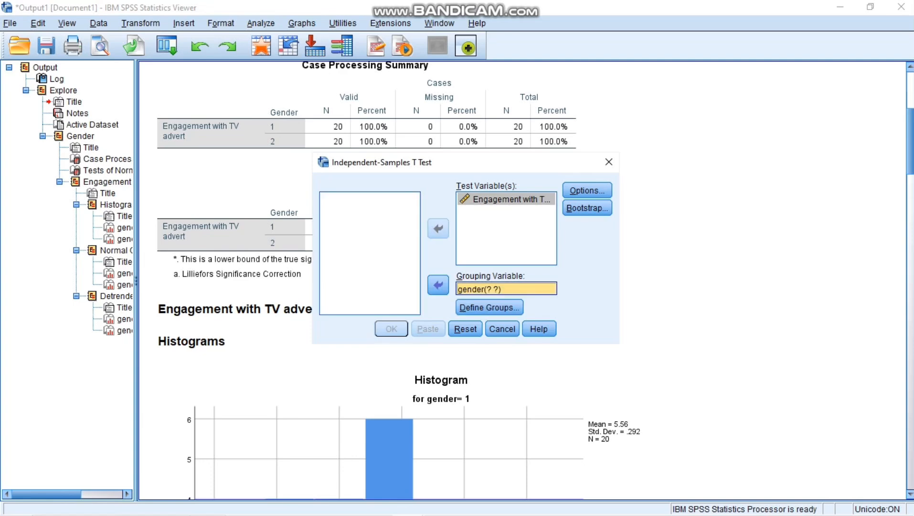
Define the gender groups by specified values, with 1 for Group 1 and 2 for Group 2
left_click(489, 307)
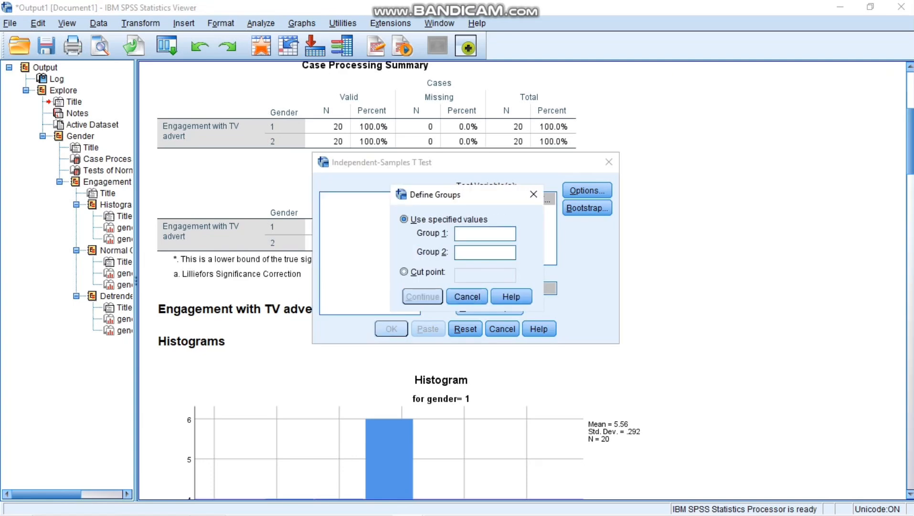
type("1")
left_click(478, 252)
type("2")
left_click(422, 296)
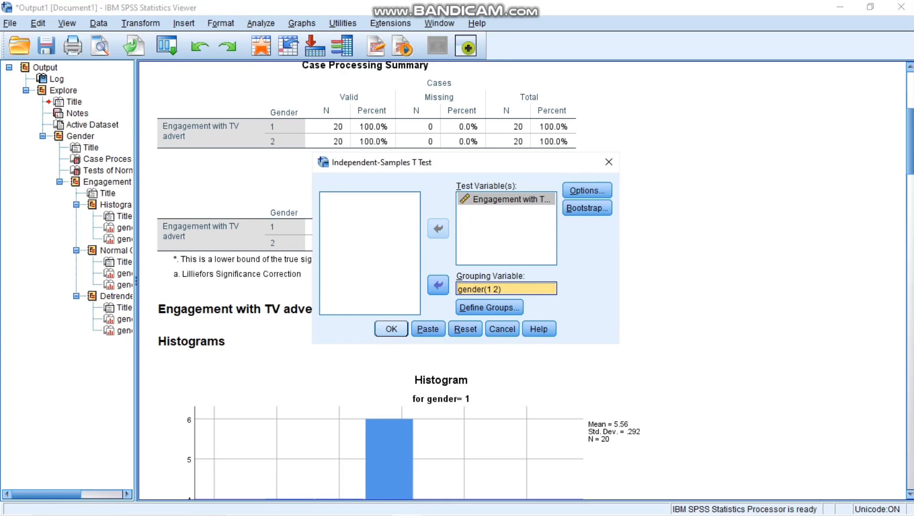
Run the t test with a 95% confidence interval and cases excluded analysis by analysis, and examine the Independent Samples Test table
left_click(586, 190)
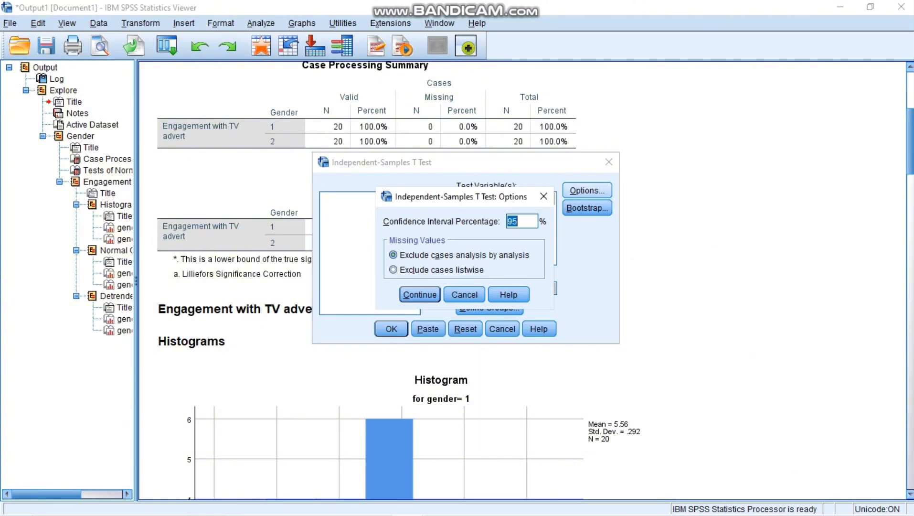
key("Tab")
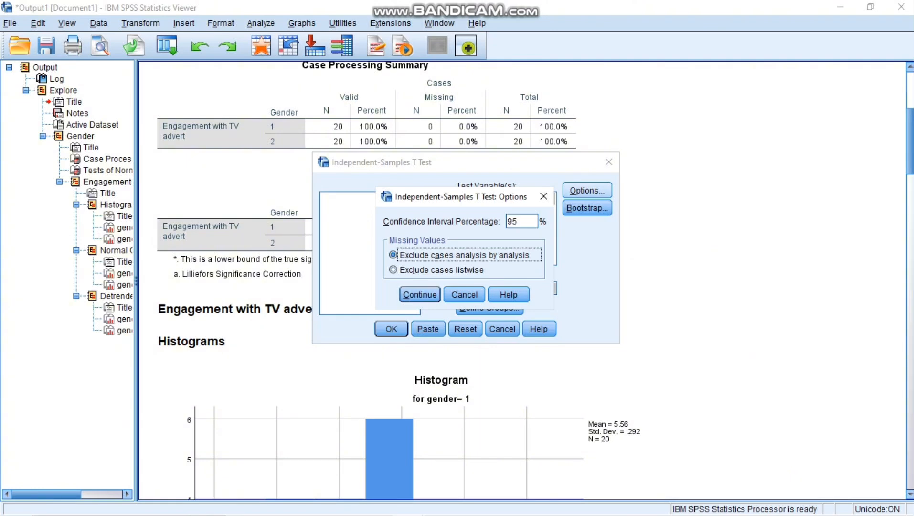
key("Return")
key("Return")
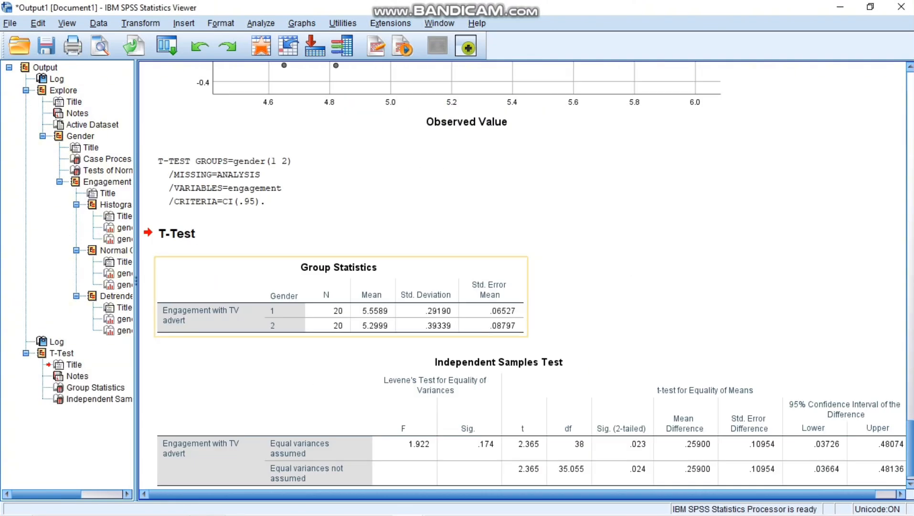
scroll(524, 274, "down", 1)
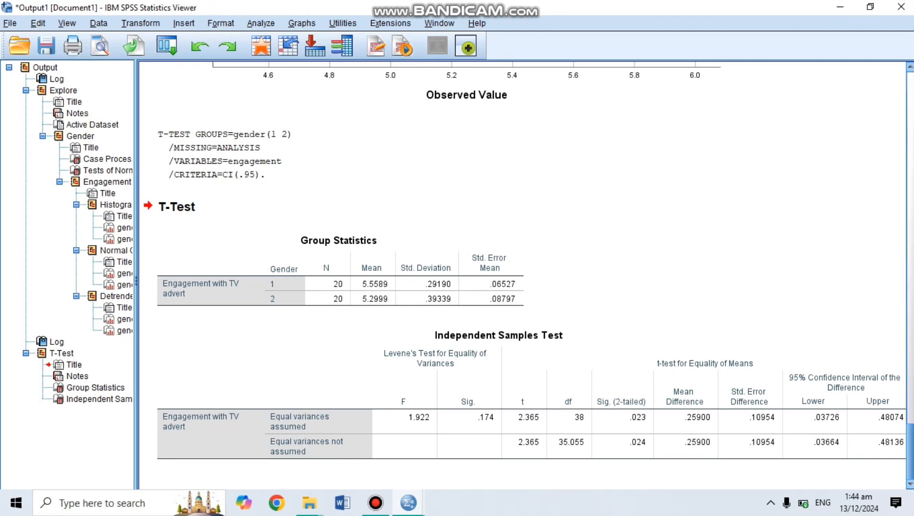
mouse_move(803, 502)
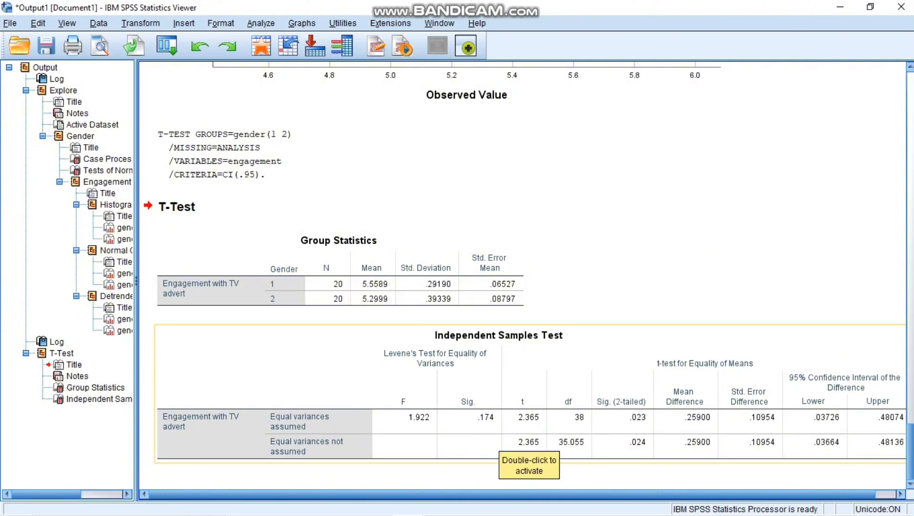
left_click_drag(511, 493, 533, 494)
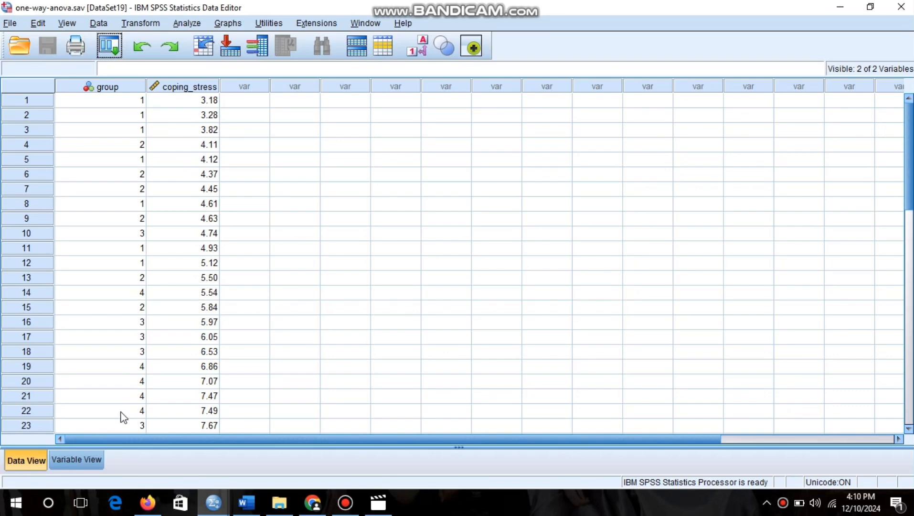
Review the definitions and labels of the group and coping_stress variables in one-way-anova.sav, and return to the data
left_click(60, 462)
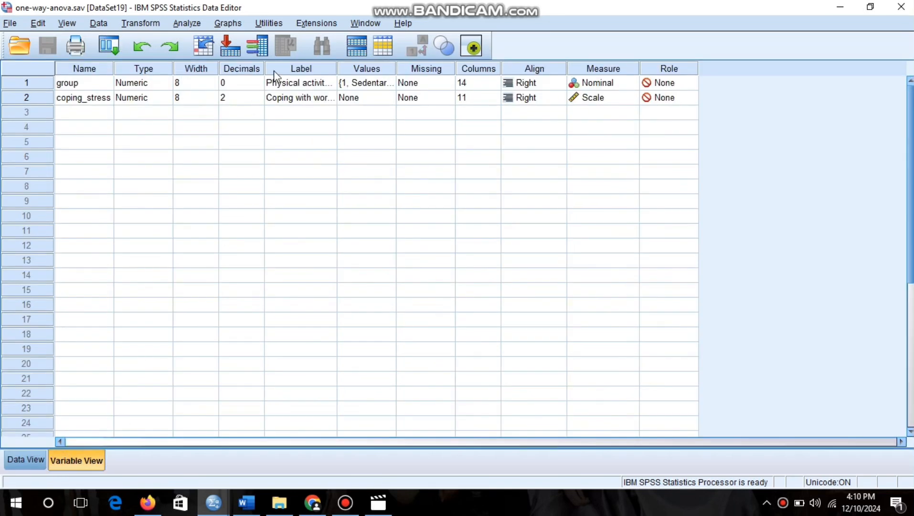
left_click(291, 101)
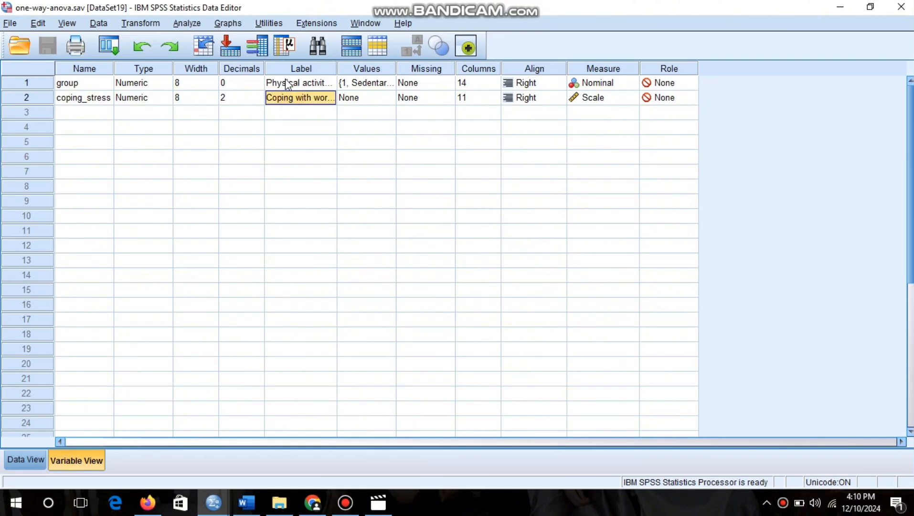
left_click(287, 84)
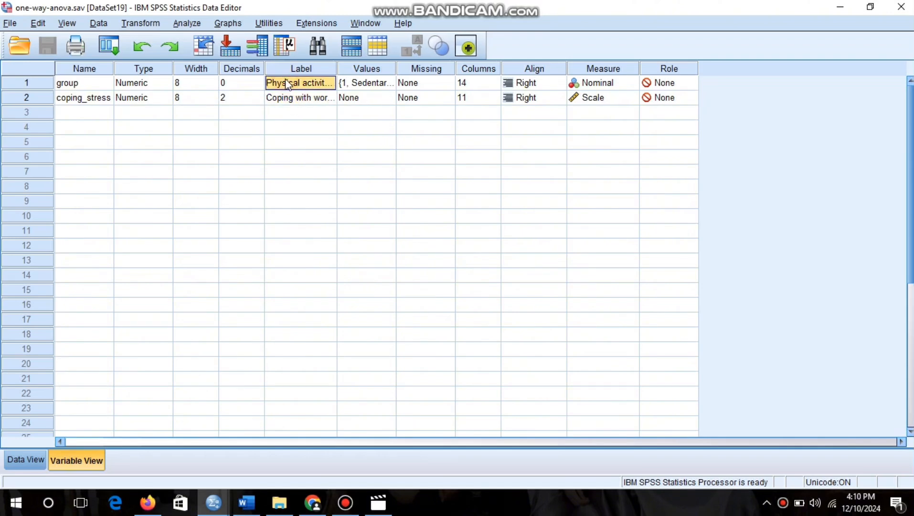
left_click(26, 460)
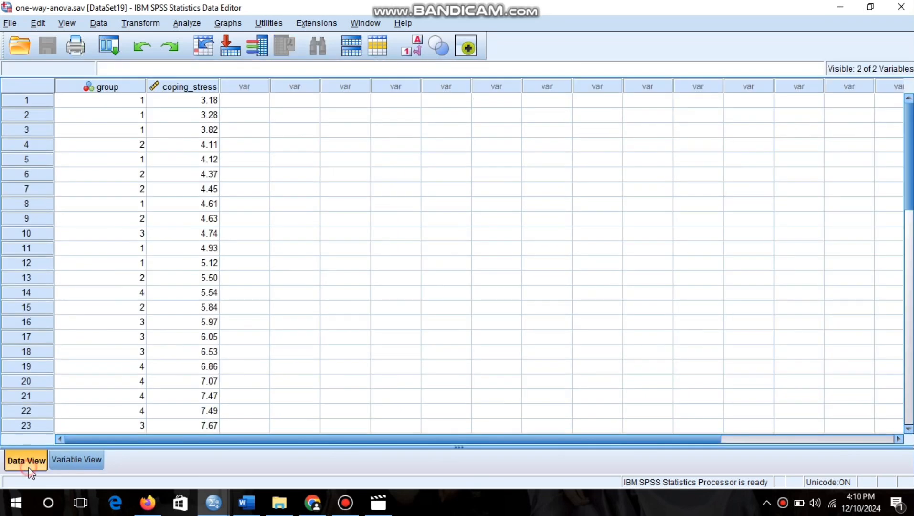
Set up an Explore analysis with Coping with workplace stress score as the dependent variable and Physical activity level as the factor
left_click(192, 25)
mouse_move(214, 58)
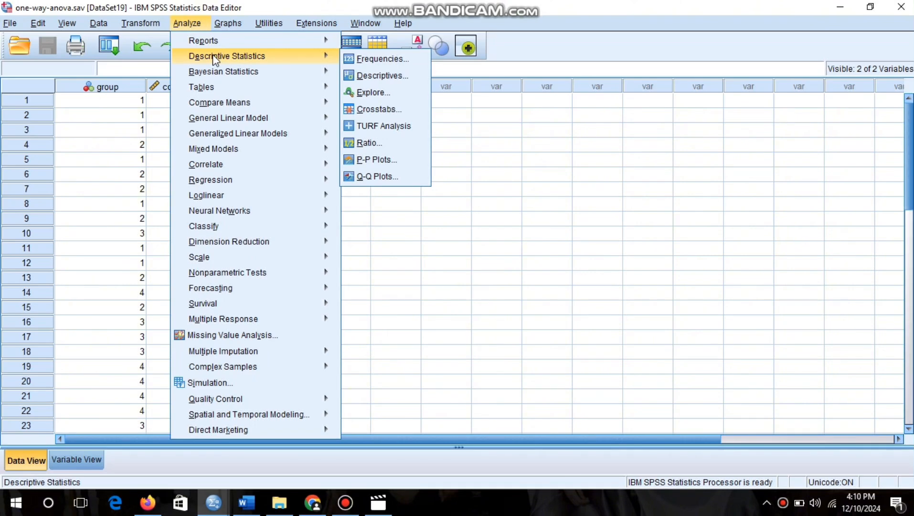
left_click(373, 93)
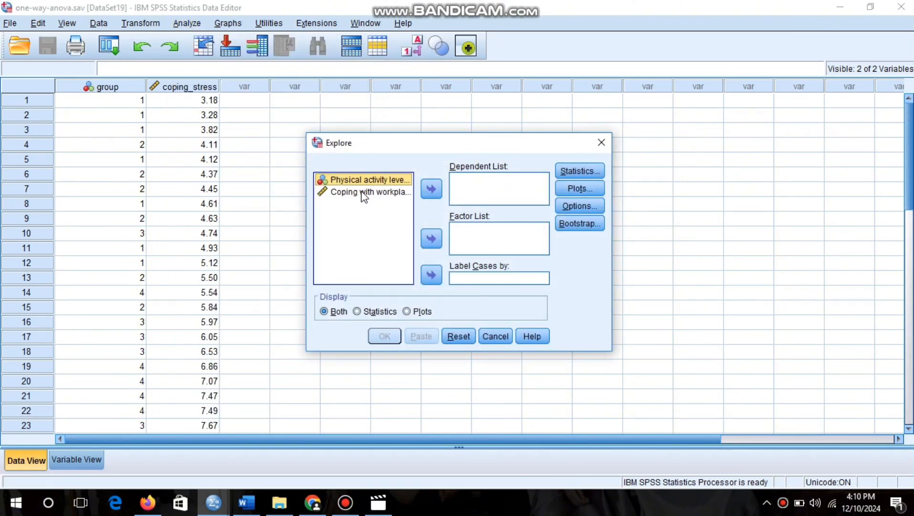
left_click_drag(359, 195, 458, 189)
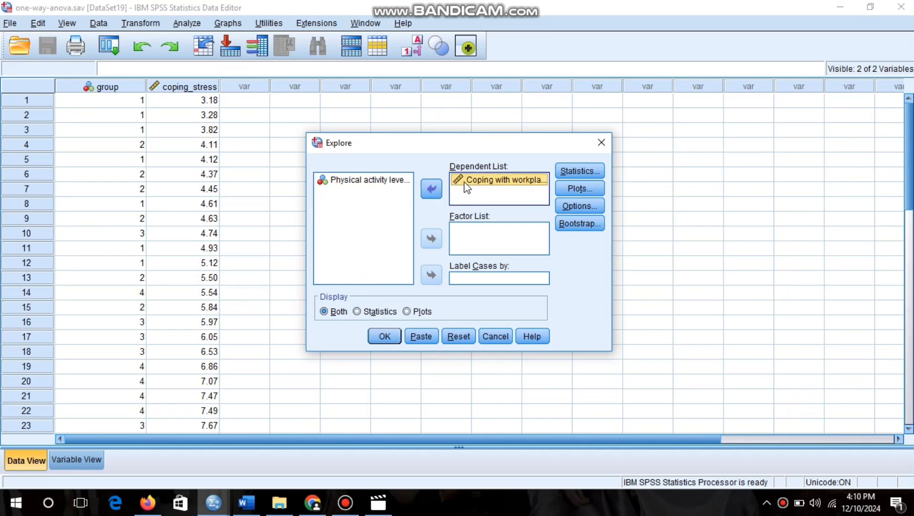
left_click_drag(365, 186, 460, 234)
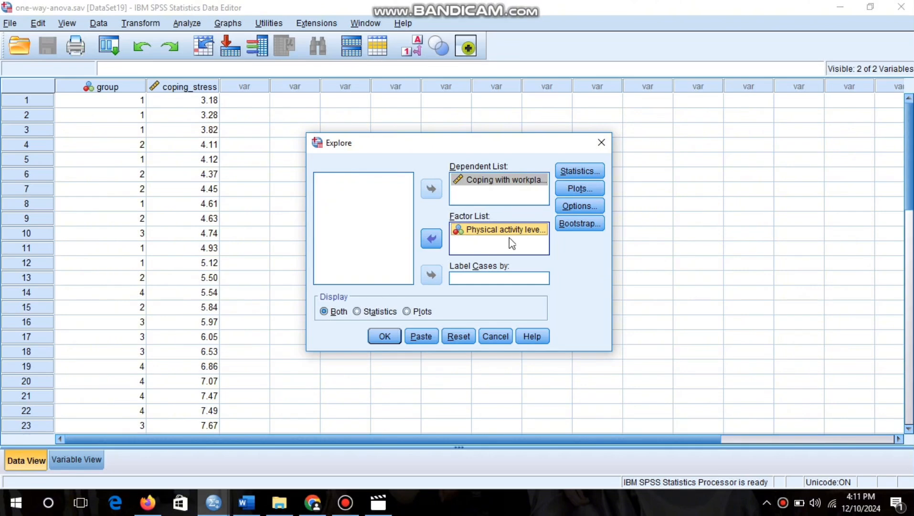
Configure the Explore plots without stem-and-leaf, with normality plots with tests, and with Spread vs Level set to None
left_click(572, 191)
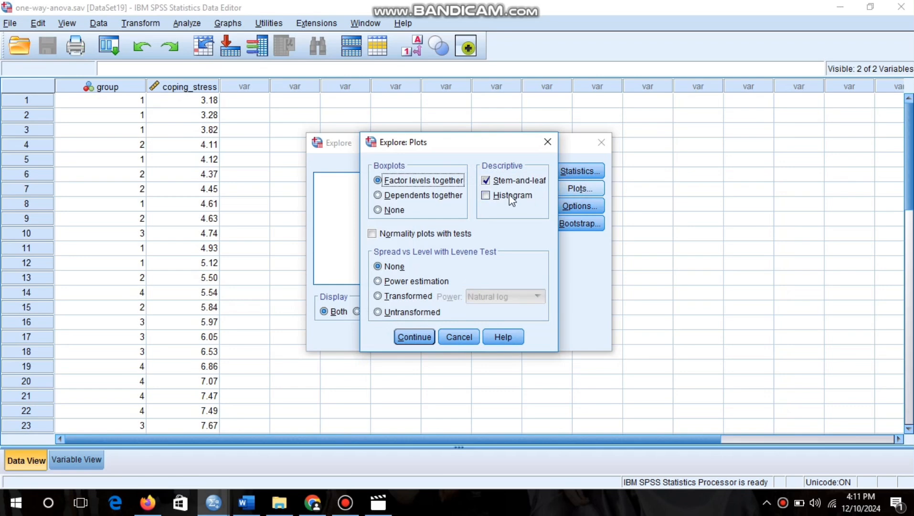
left_click(485, 180)
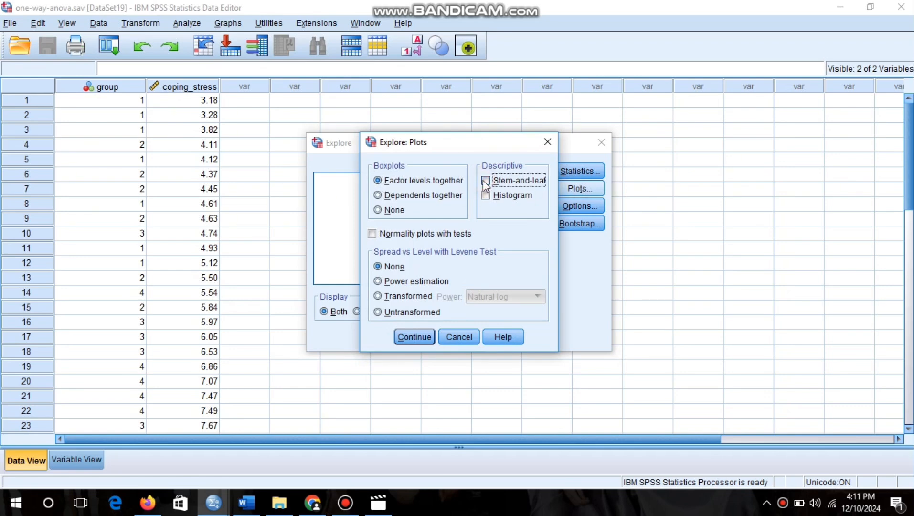
left_click(372, 234)
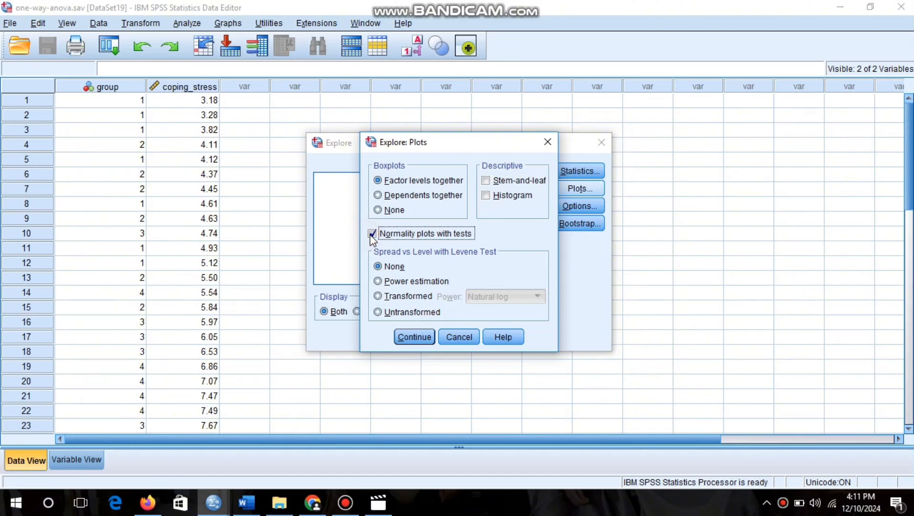
left_click(378, 266)
left_click(413, 337)
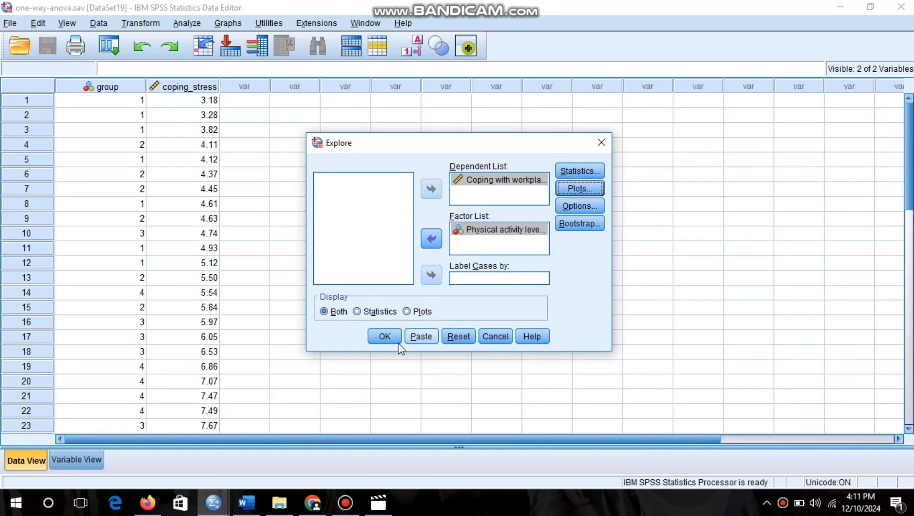
Run the Explore analysis, examine the Tests of Normality table for the physical activity levels, and return to the data
left_click(385, 337)
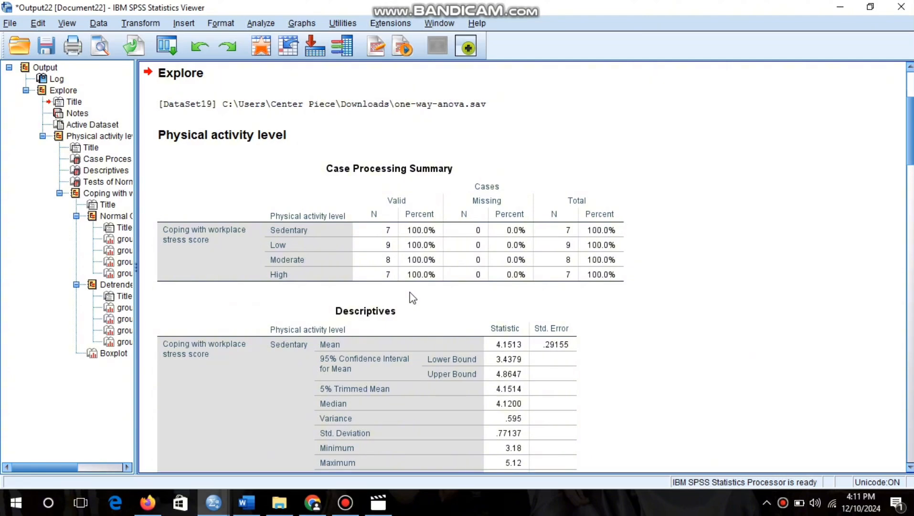
scroll(413, 298, "down", 20)
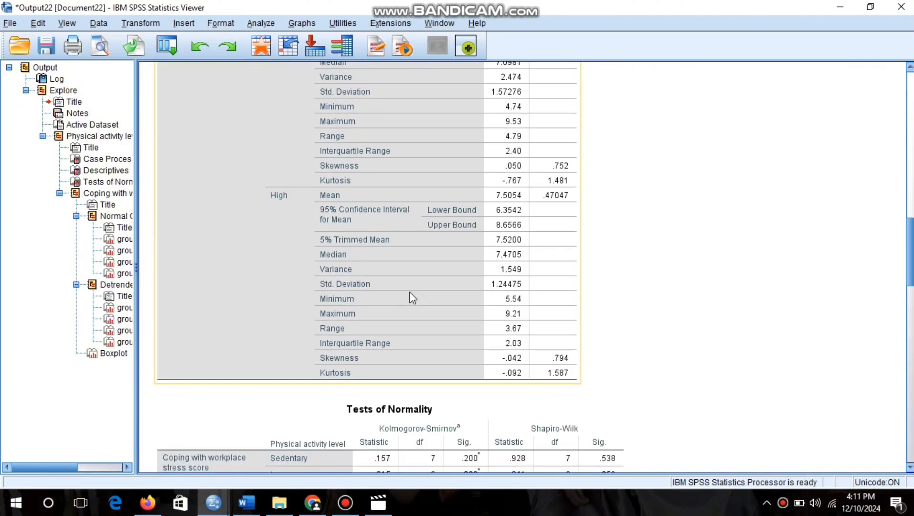
scroll(412, 298, "down", 5)
left_click(411, 282)
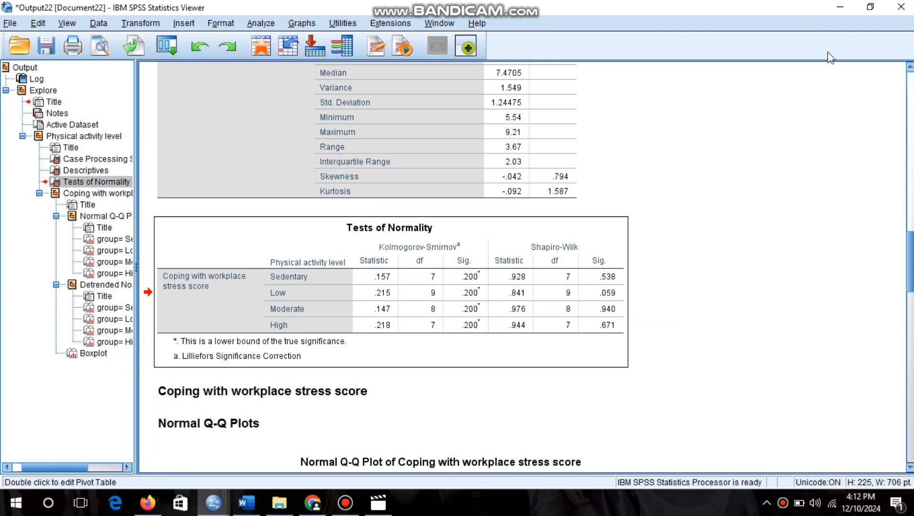
left_click(842, 8)
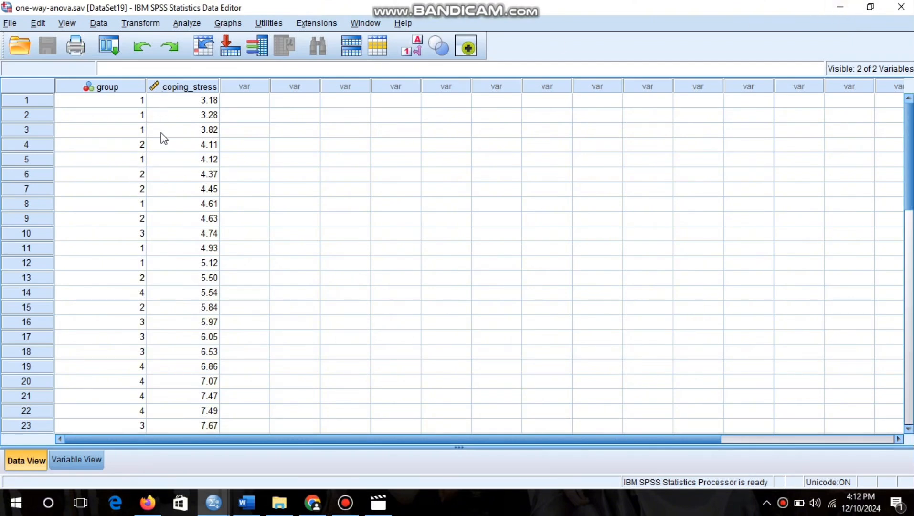
Set up a One-Way ANOVA with Coping with workplace stress score as the dependent variable and Physical activity level as the factor
left_click(185, 25)
mouse_move(320, 106)
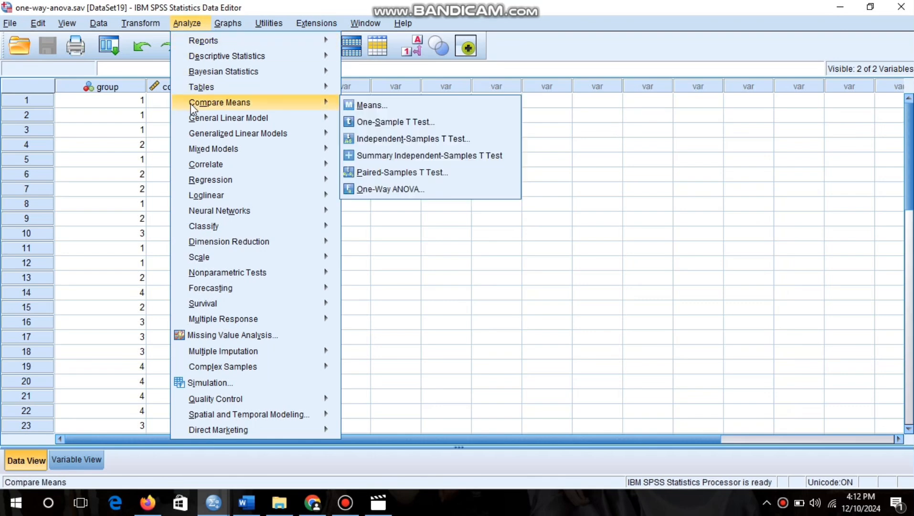
left_click(375, 188)
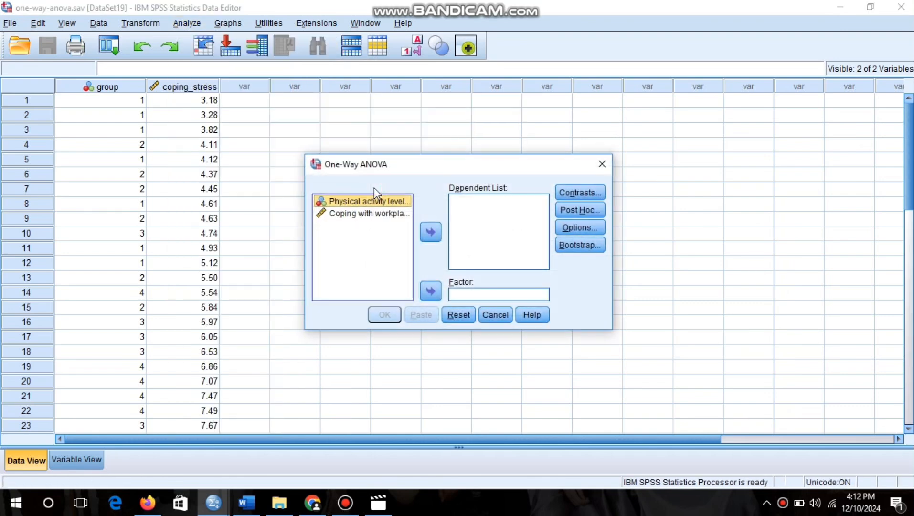
left_click(365, 217)
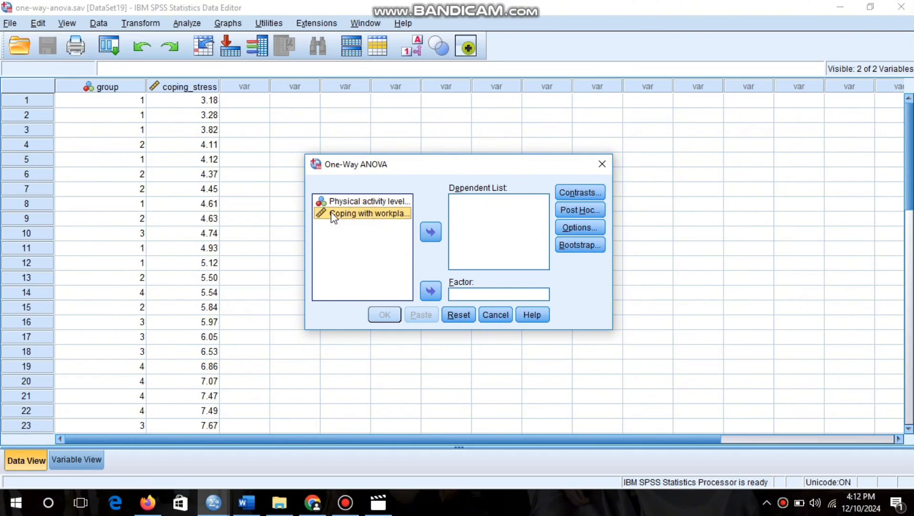
left_click_drag(364, 217, 478, 208)
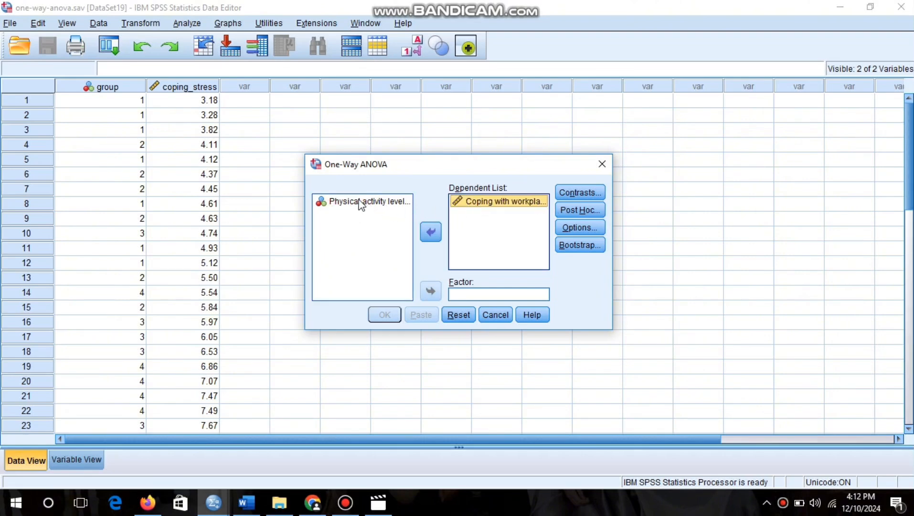
left_click_drag(362, 206, 458, 296)
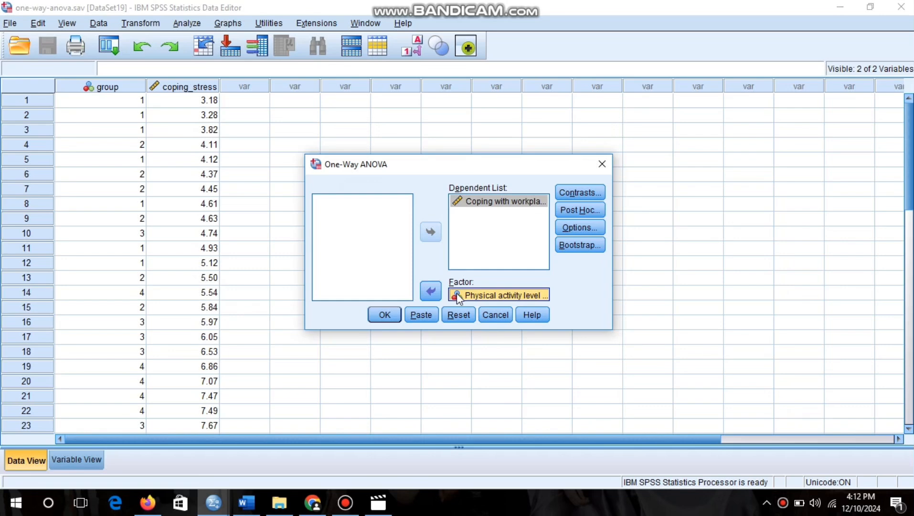
Enable descriptive statistics, the homogeneity of variance test, the Welch test and a means plot for the One-Way ANOVA
left_click(570, 230)
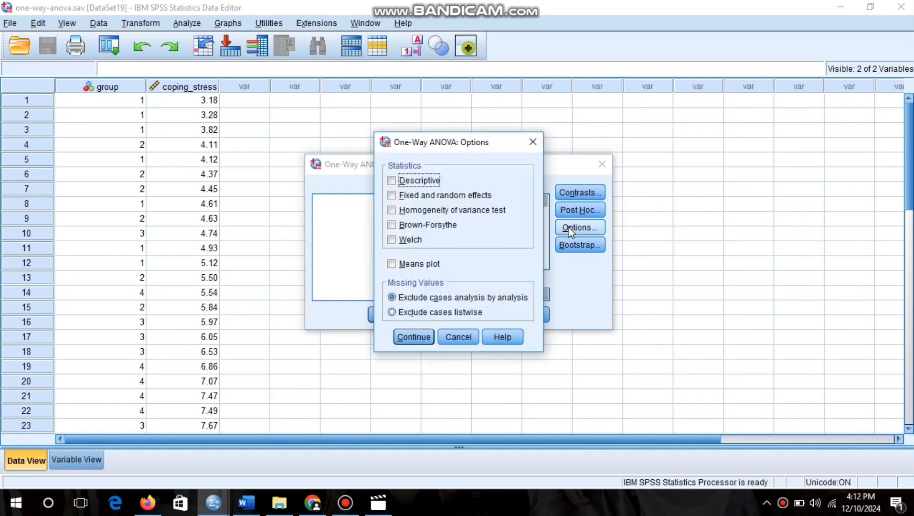
left_click(392, 182)
left_click(392, 210)
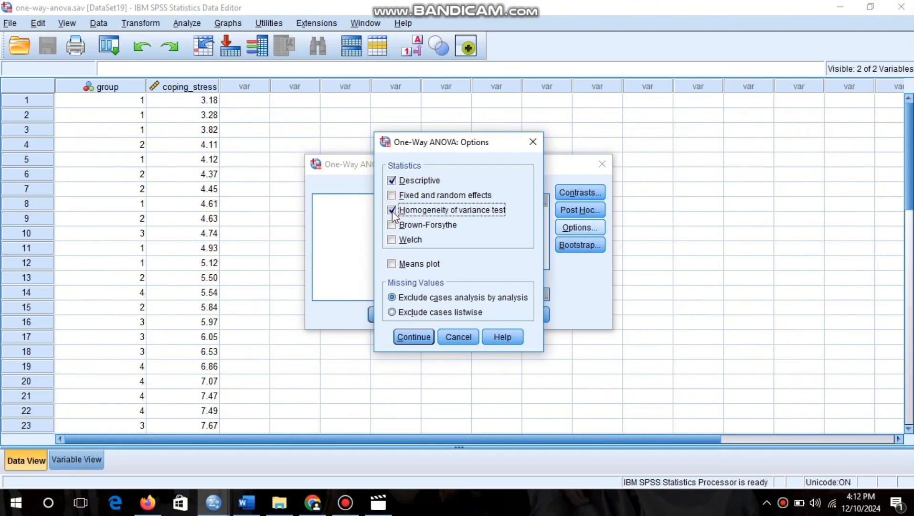
left_click(392, 239)
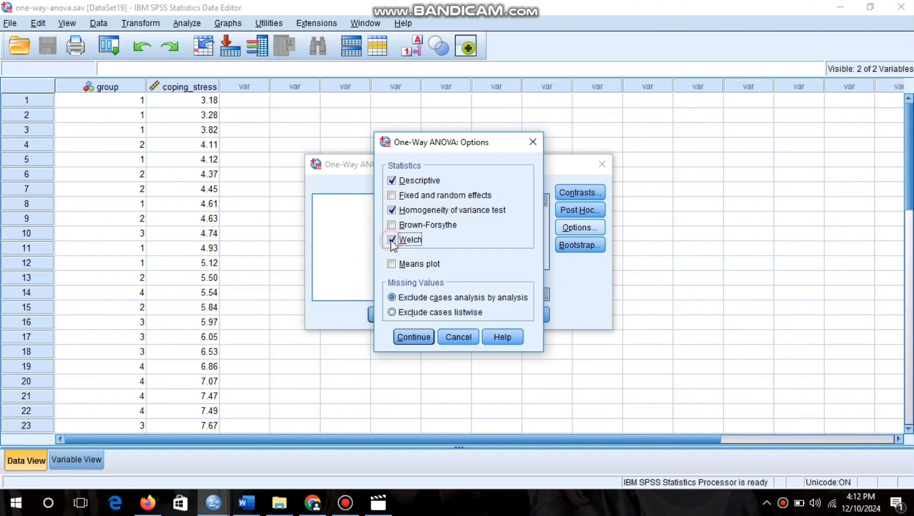
left_click(391, 264)
left_click(414, 337)
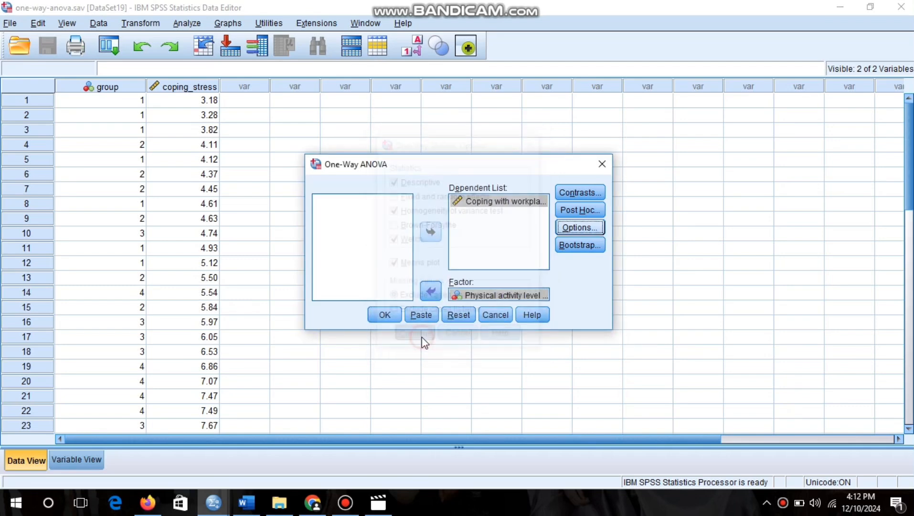
Add Tukey's-b and Games-Howell post hoc comparisons to the One-Way ANOVA at a significance level of 0.05
left_click(578, 212)
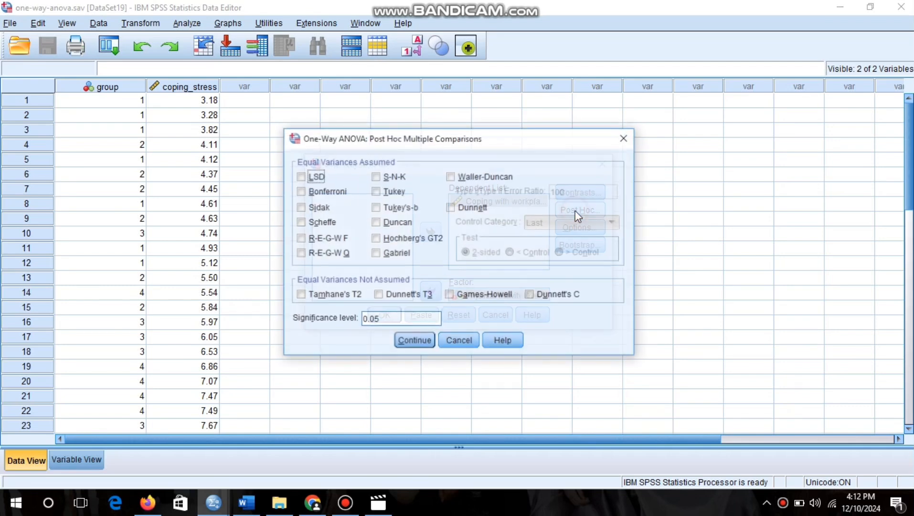
left_click(376, 207)
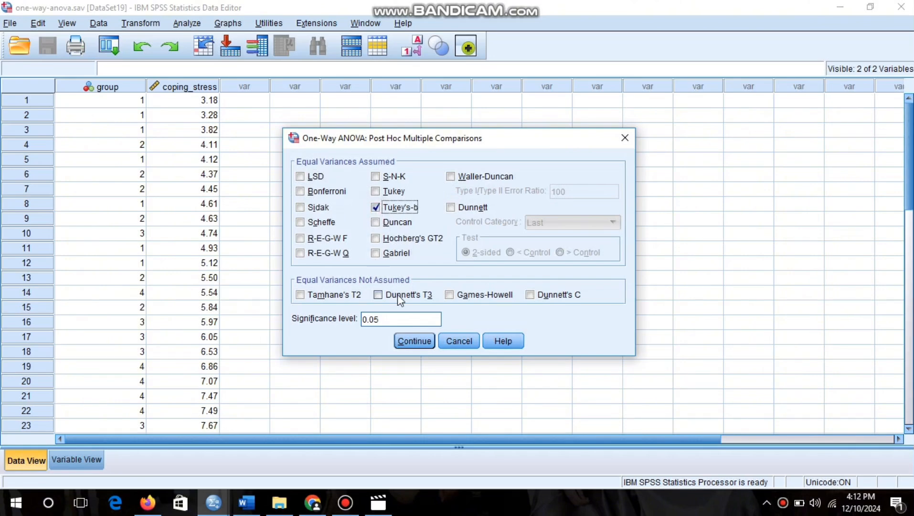
left_click(450, 295)
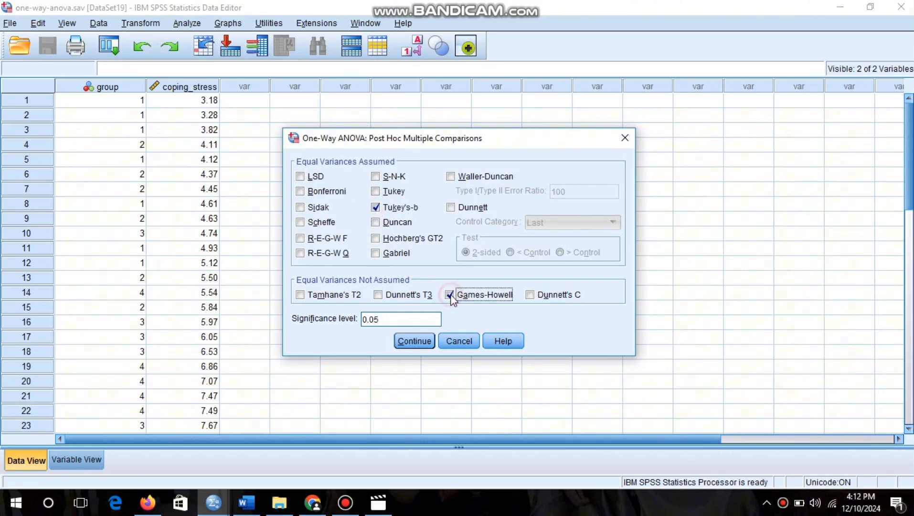
left_click(422, 342)
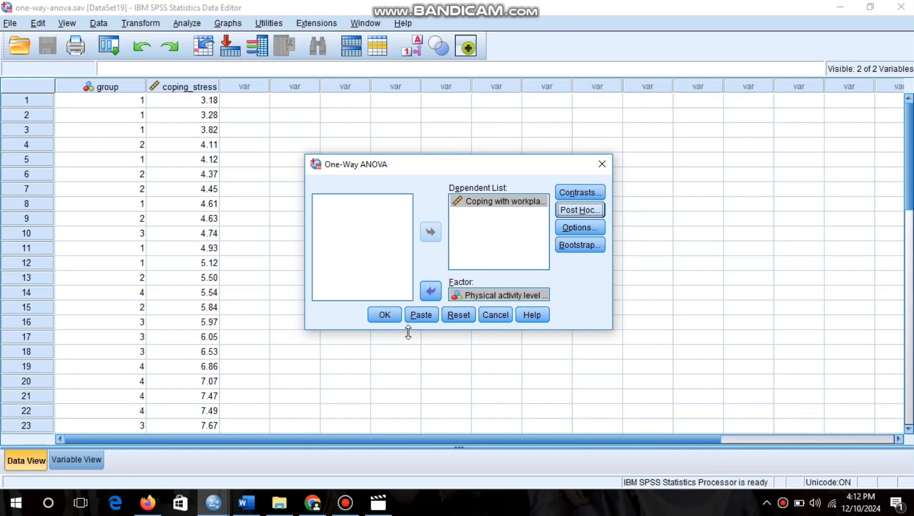
Run the One-Way ANOVA, examine its homogeneity, ANOVA and Multiple Comparisons tables, and return to the data
left_click(385, 315)
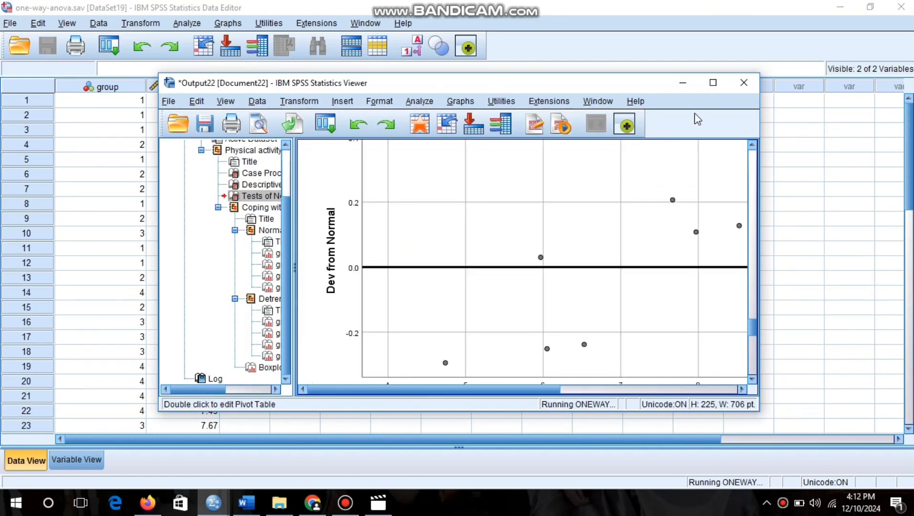
left_click(713, 84)
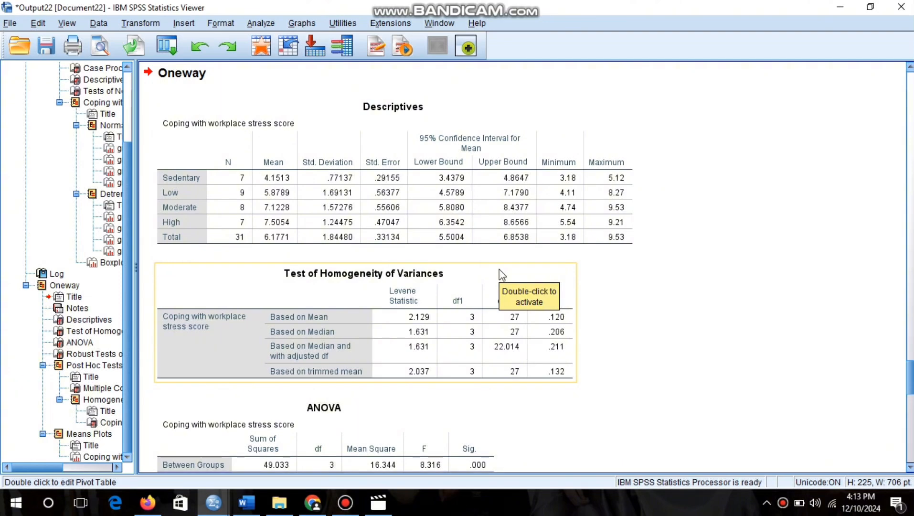
scroll(437, 240, "down", 5)
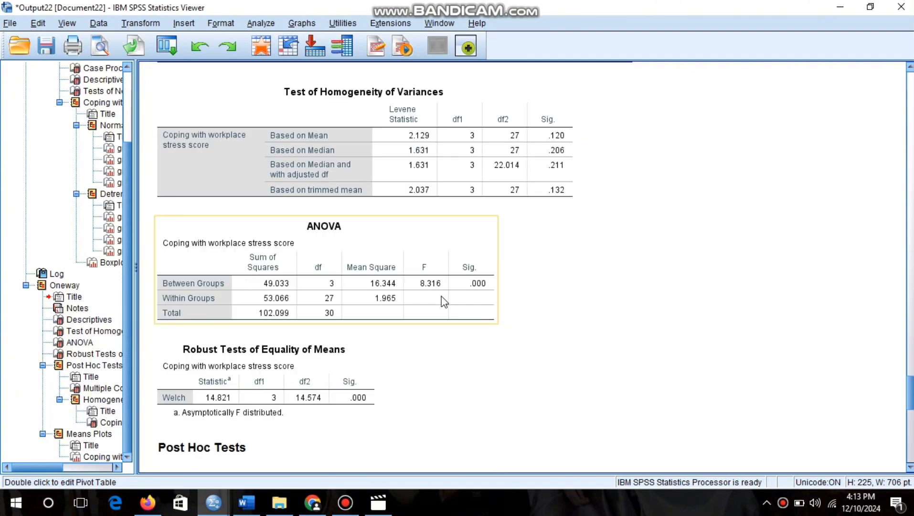
left_click(436, 240)
scroll(438, 241, "down", 2)
scroll(439, 244, "down", 1)
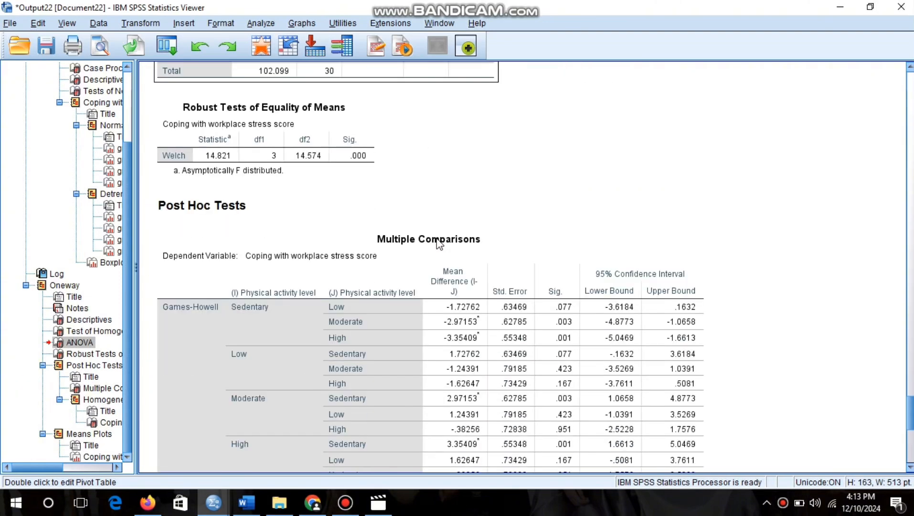
scroll(439, 243, "down", 1)
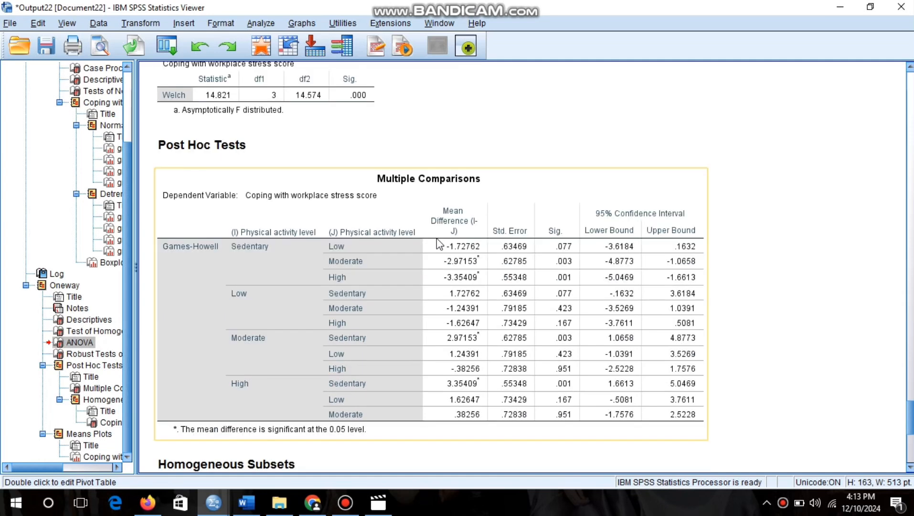
left_click(443, 190)
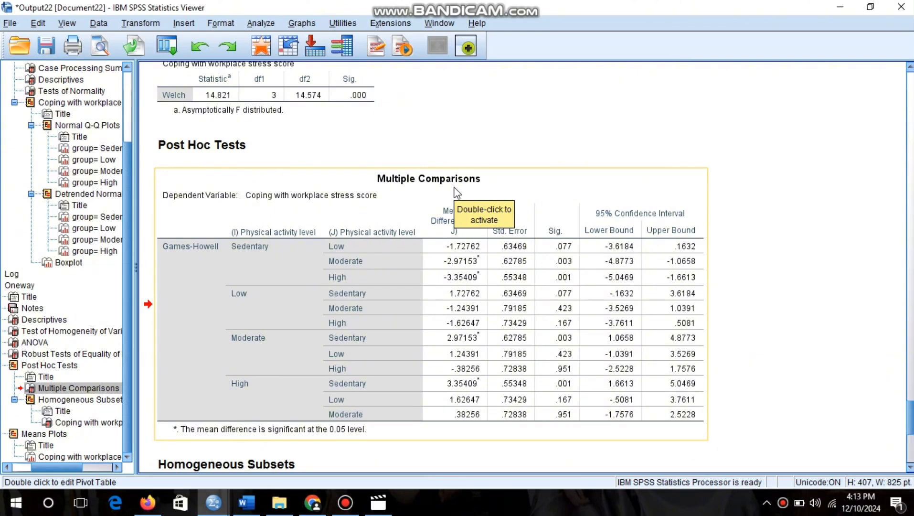
left_click(842, 8)
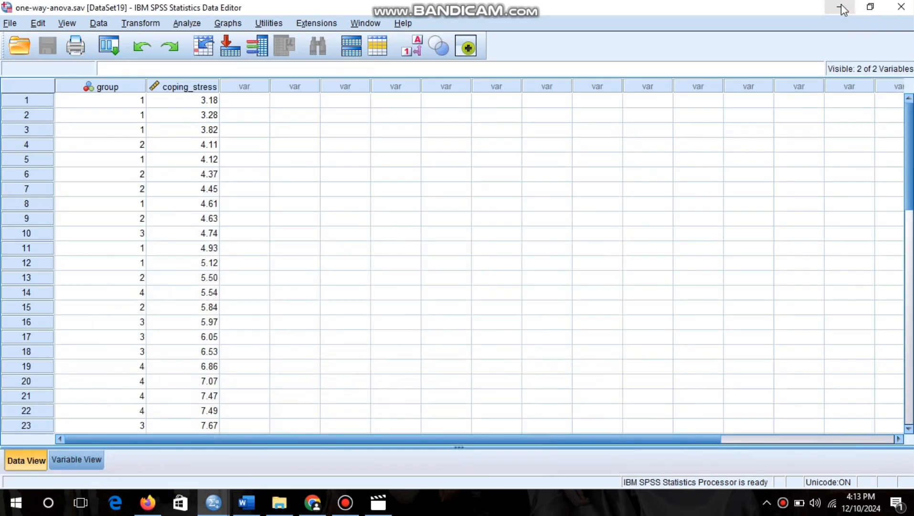
Set up a Univariate general linear model with Coping with workplace stress score as dependent variable and Physical activity level as fixed factor
left_click(184, 24)
mouse_move(271, 119)
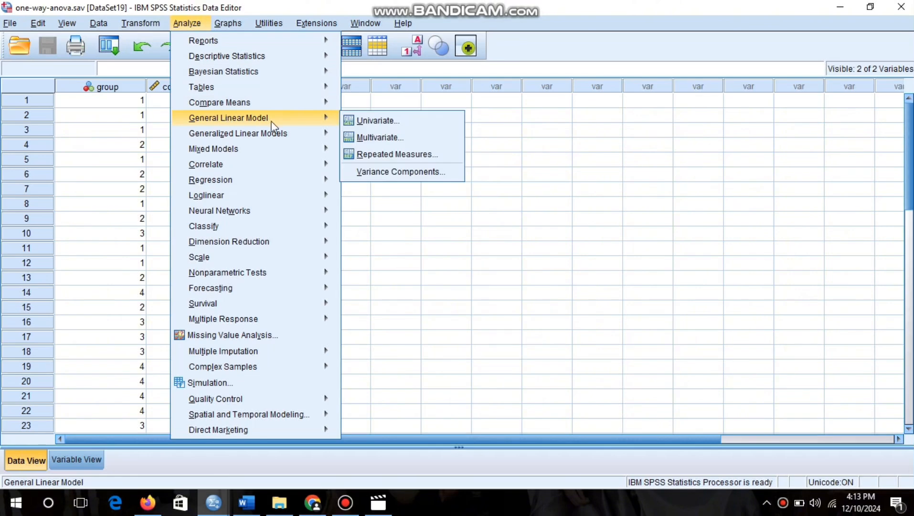
left_click(352, 124)
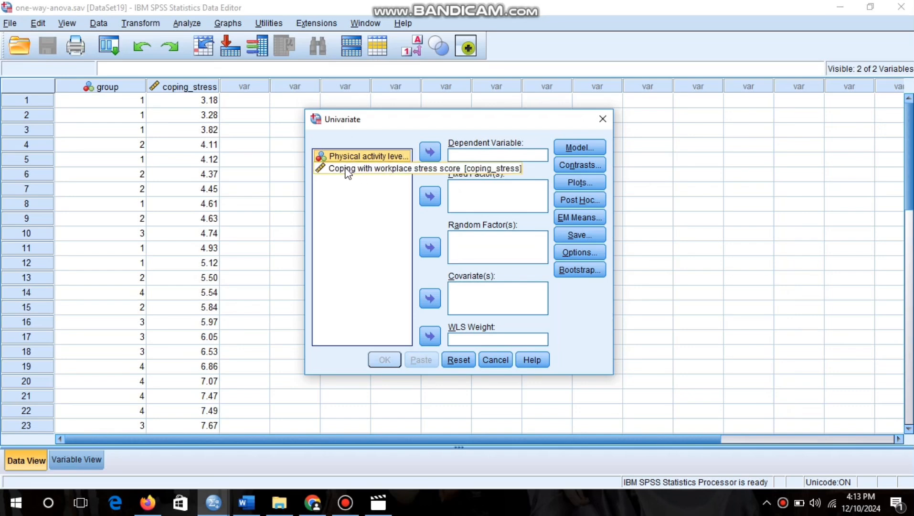
left_click_drag(346, 172, 454, 154)
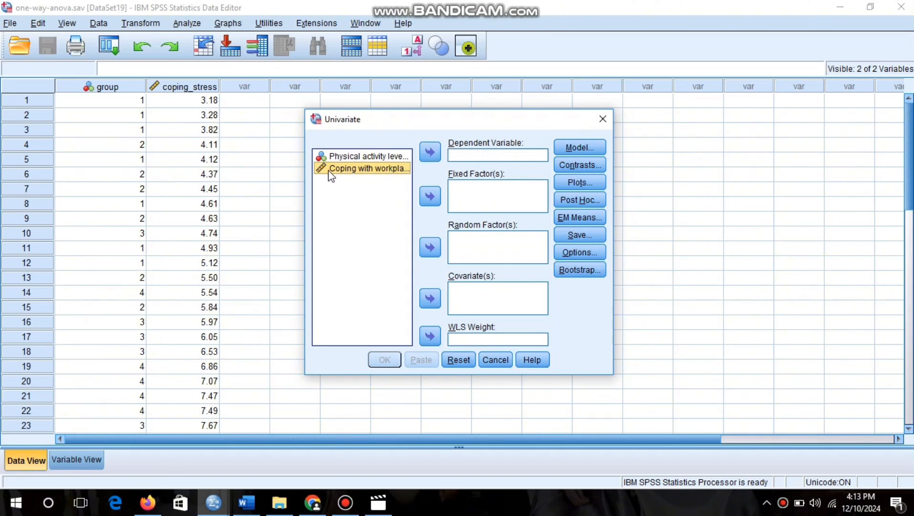
left_click_drag(331, 176, 439, 155)
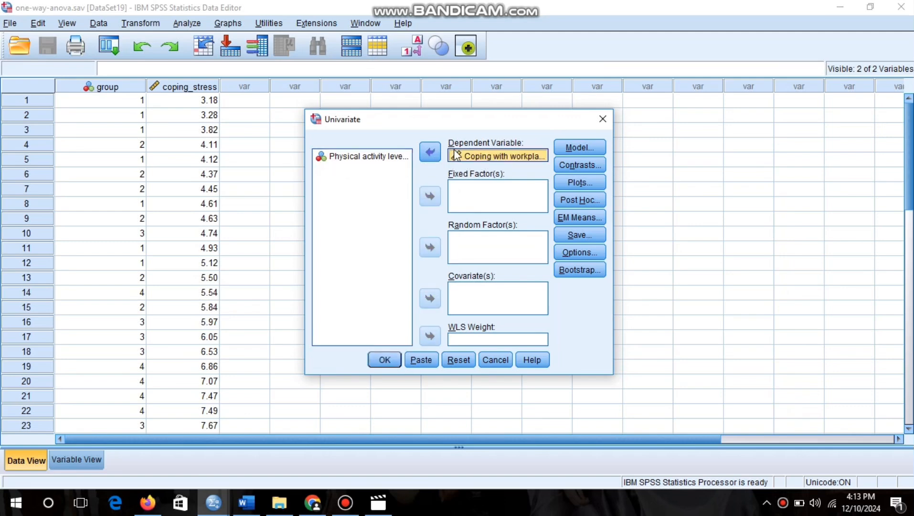
left_click_drag(367, 155, 473, 190)
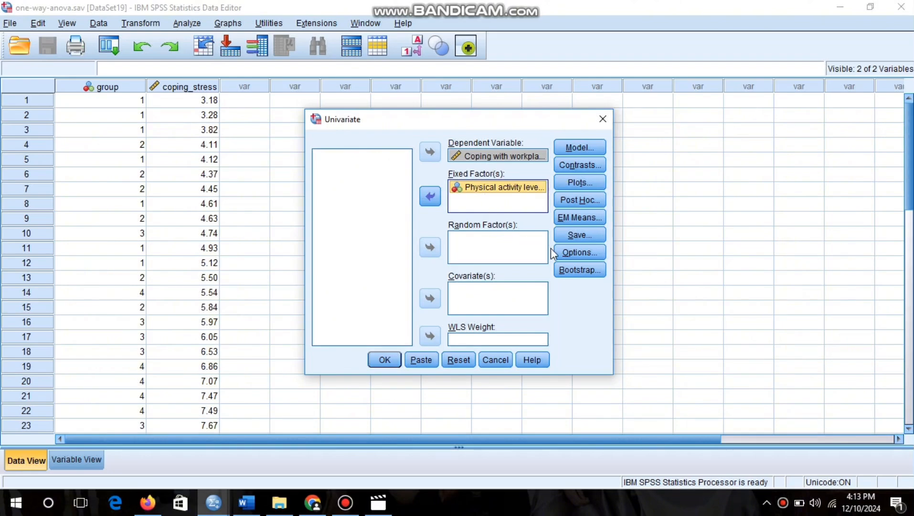
Enable estimates of effect size for the Univariate analysis
left_click(581, 249)
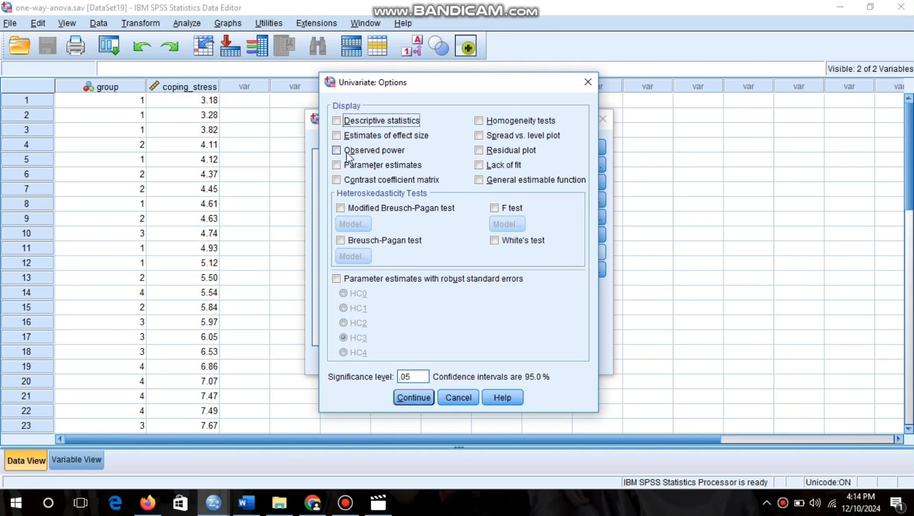
left_click(336, 136)
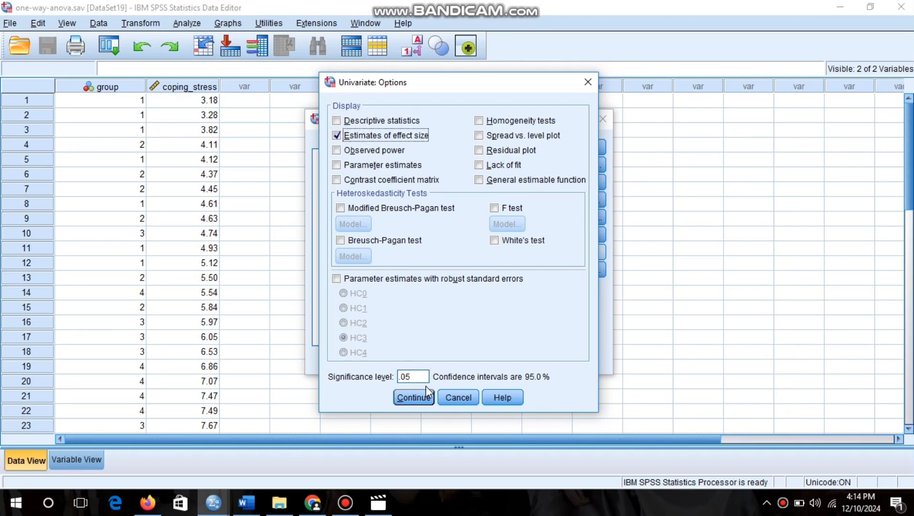
left_click(412, 398)
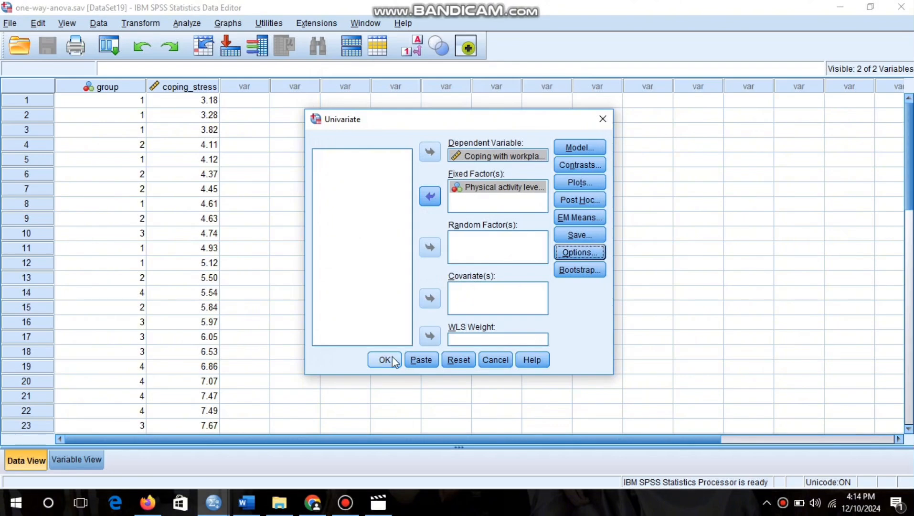
Run the Univariate analysis and examine the Between-Subjects Factors and Tests of Between-Subjects Effects tables
left_click(385, 360)
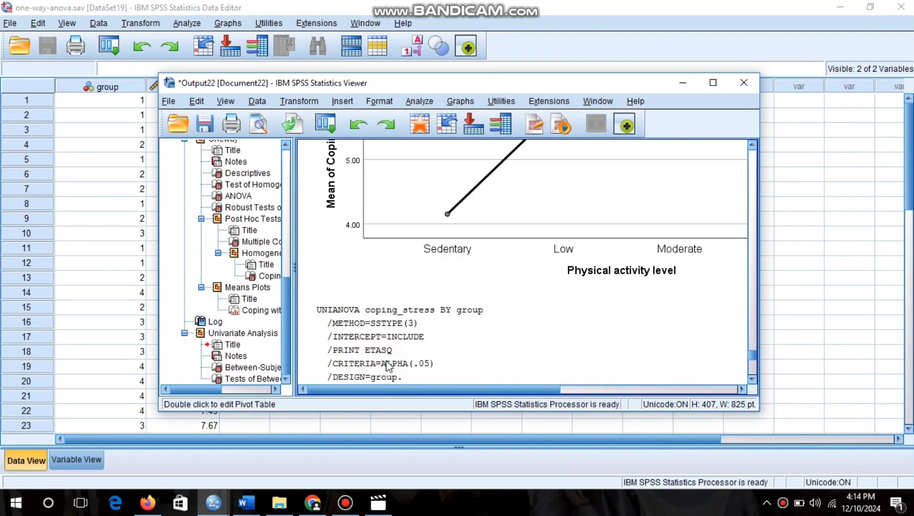
left_click(713, 82)
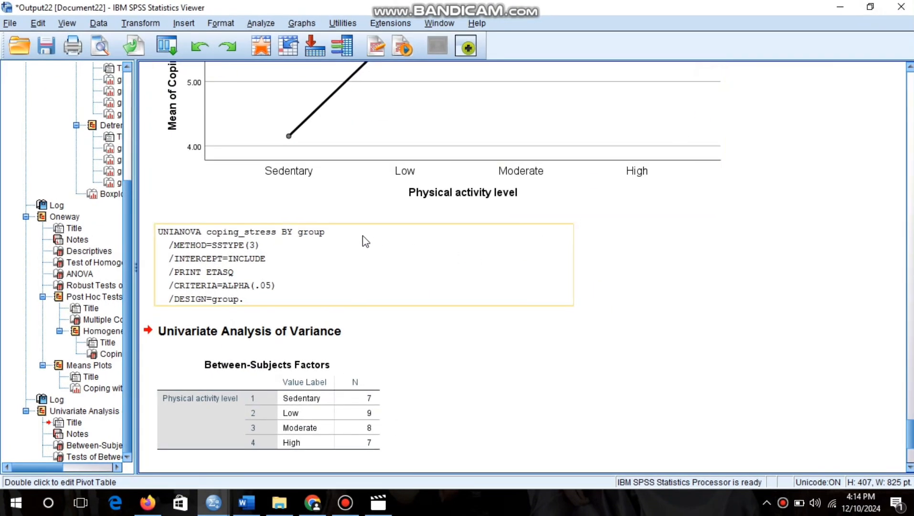
scroll(363, 235, "down", 5)
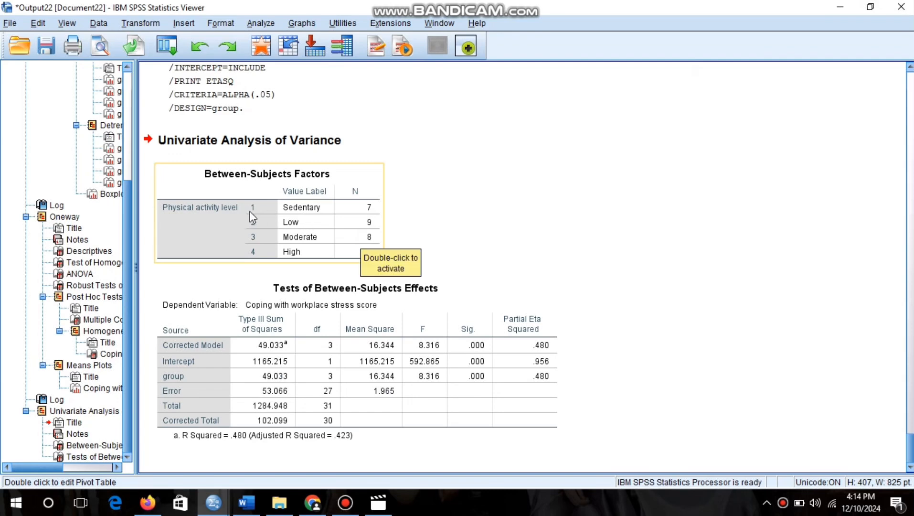
left_click(243, 193)
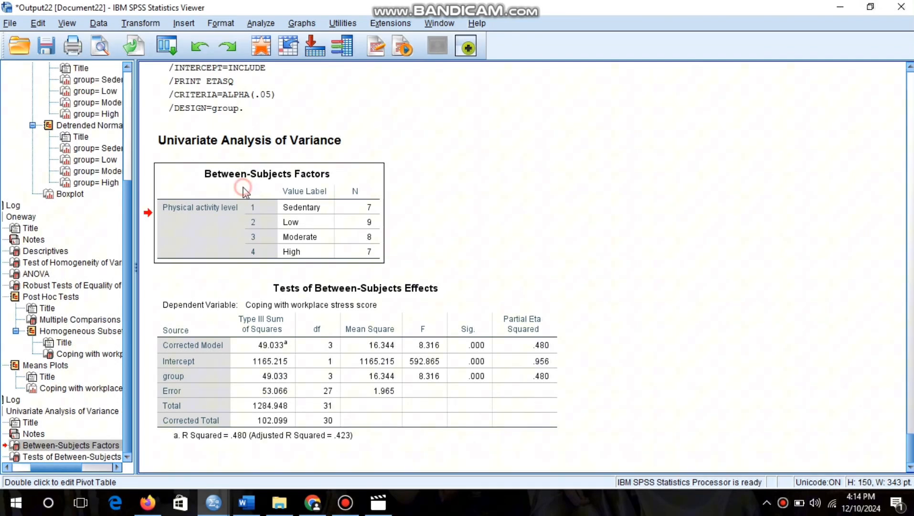
left_click(261, 288)
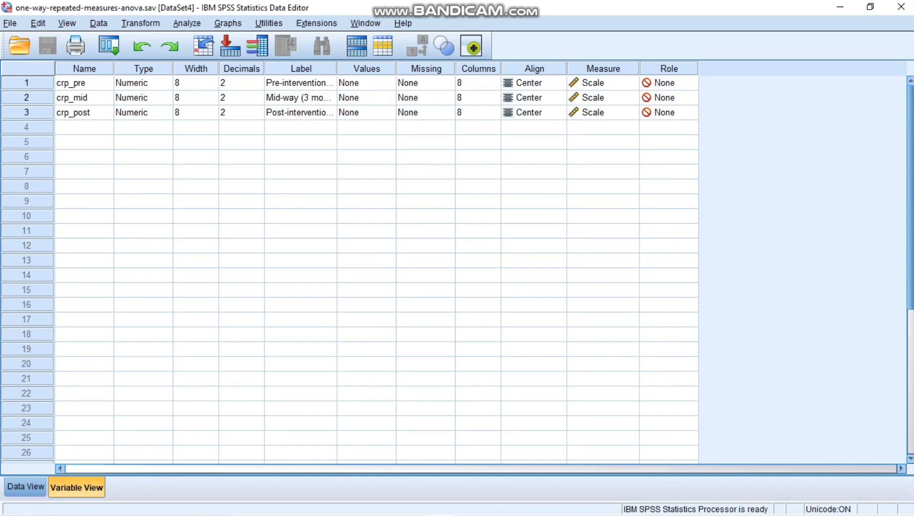
Review the names, labels, measurement levels and roles of crp_pre, crp_mid and crp_post in one-way-repeated-measures-anova.sav
left_click(84, 68)
left_click(84, 83)
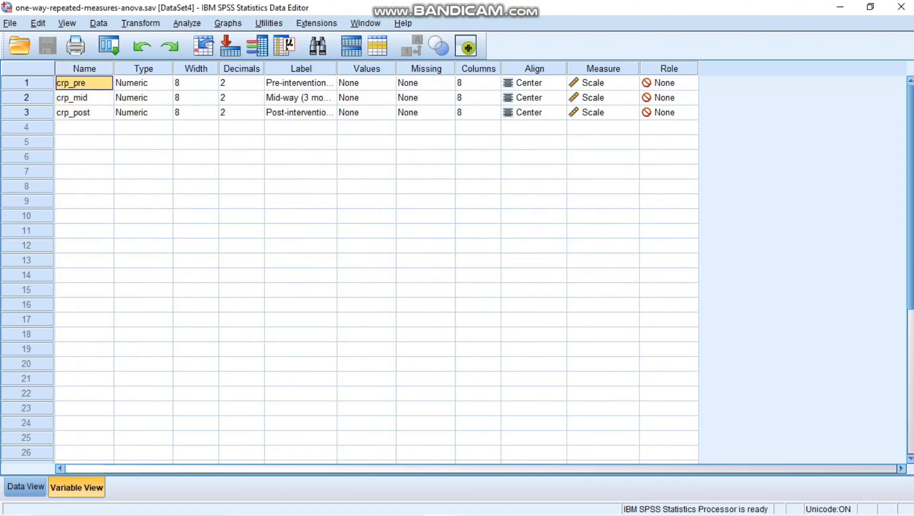
left_click(300, 83)
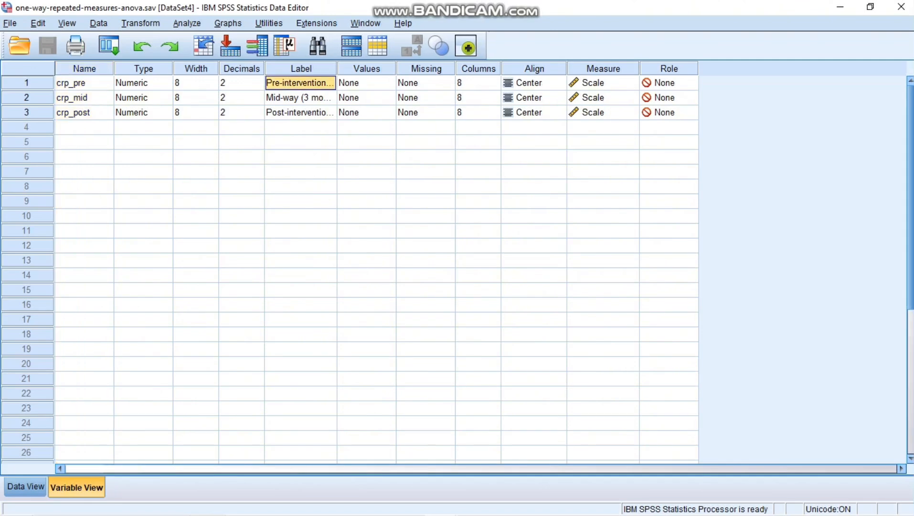
left_click(300, 98)
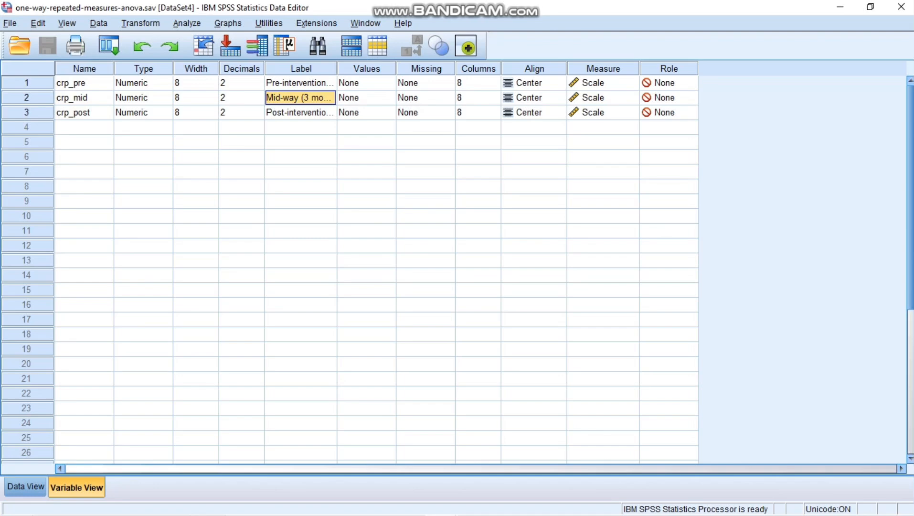
left_click(84, 113)
left_click(300, 113)
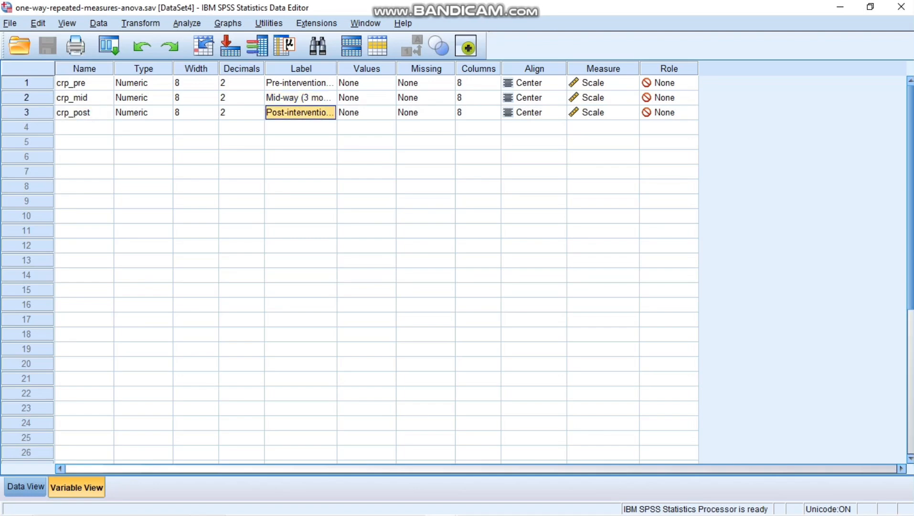
left_click(603, 83)
left_click(602, 98)
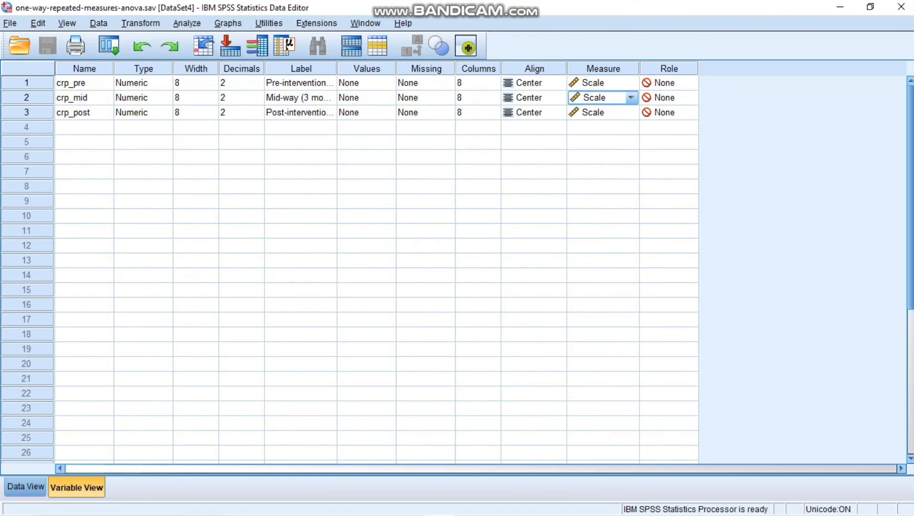
left_click(668, 83)
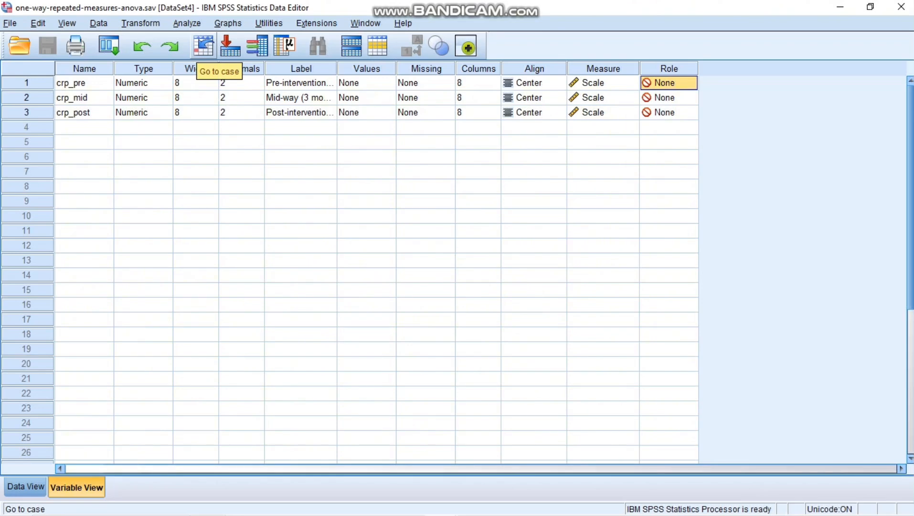
Set up an Explore analysis with the pre-intervention, mid-way and post-intervention CRP variables as dependents, displaying plots only
left_click(186, 23)
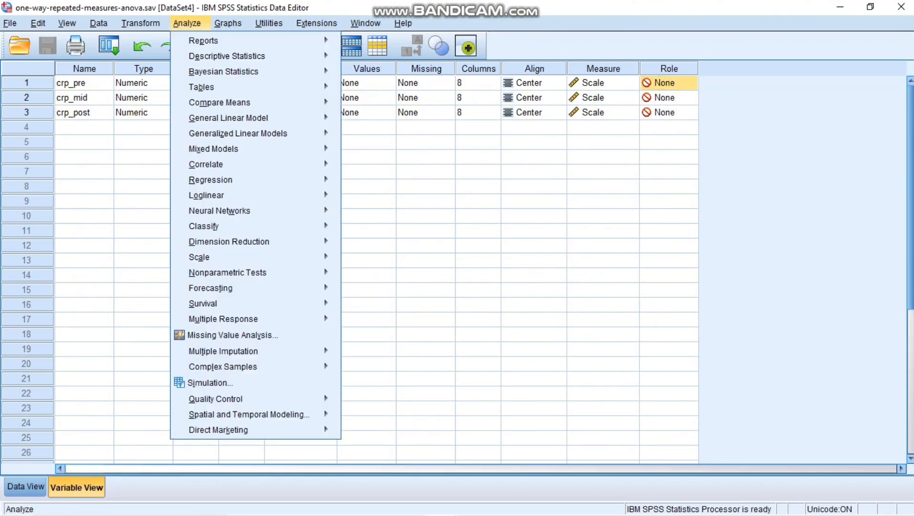
mouse_move(224, 56)
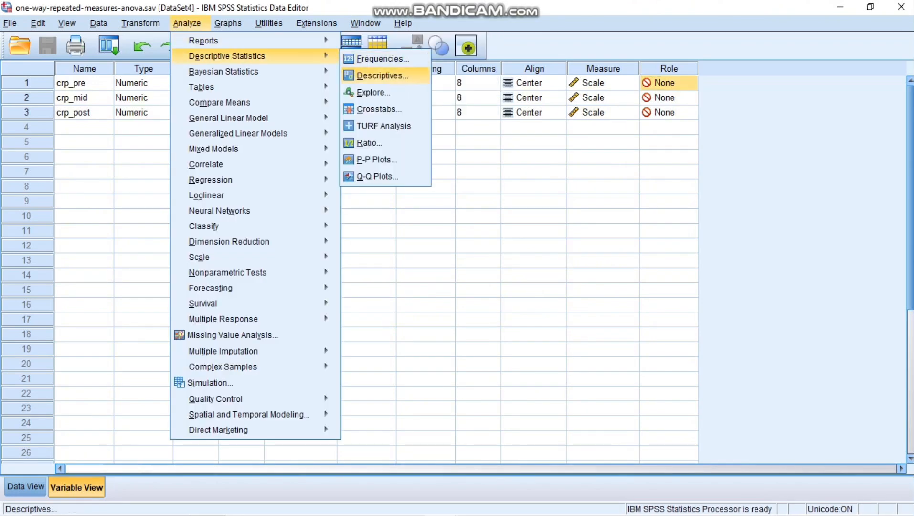
left_click(372, 93)
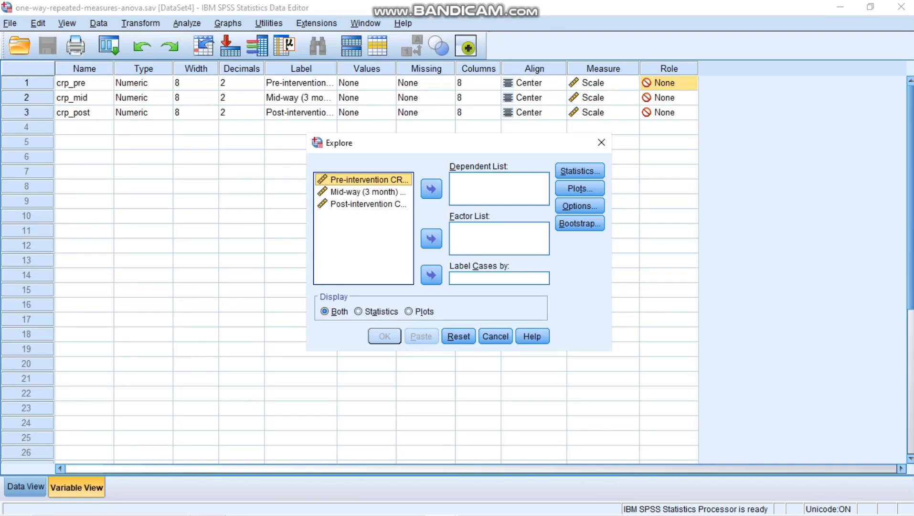
left_click(431, 189)
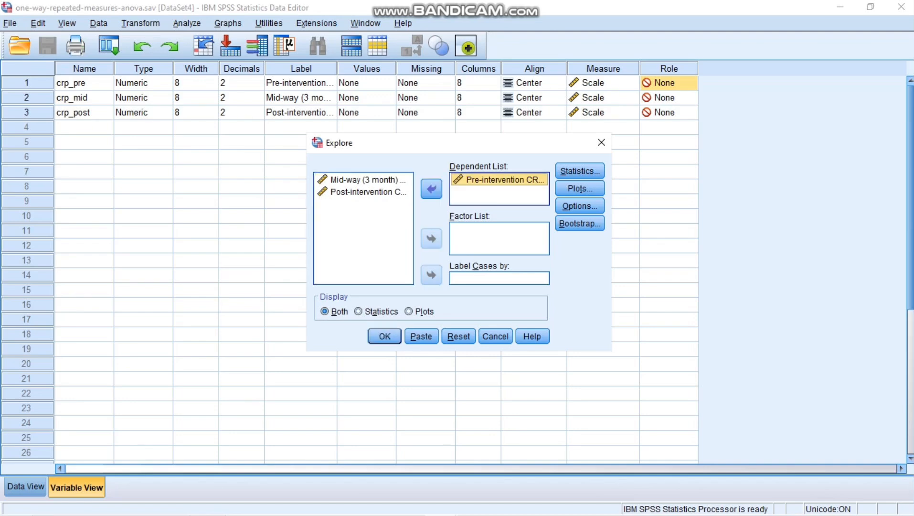
left_click(431, 189)
left_click(431, 189)
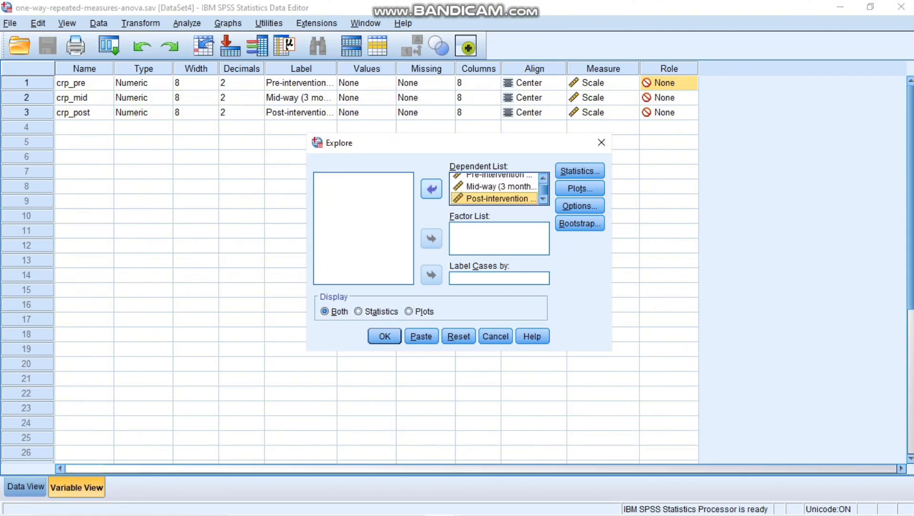
left_click(409, 312)
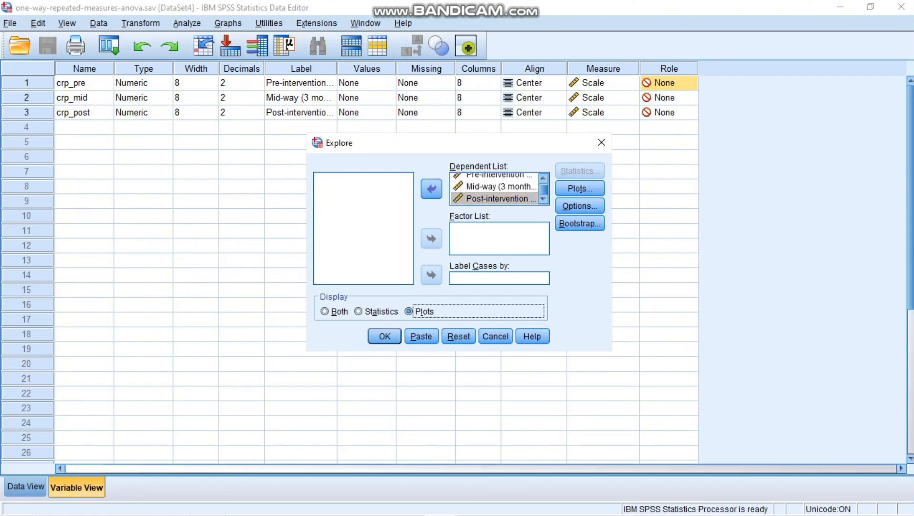
Set the Explore plots to boxplots with dependents together, no stem-and-leaf, and normality plots with tests
left_click(579, 189)
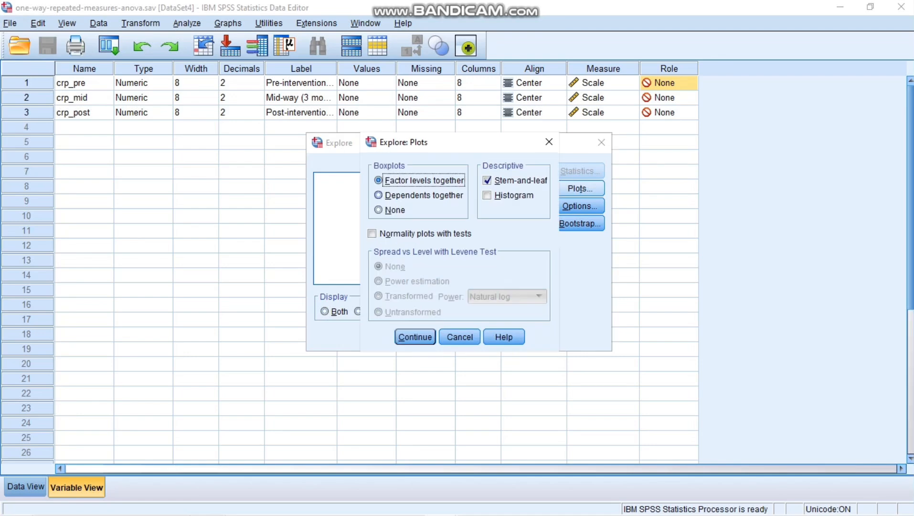
left_click(378, 194)
left_click(486, 180)
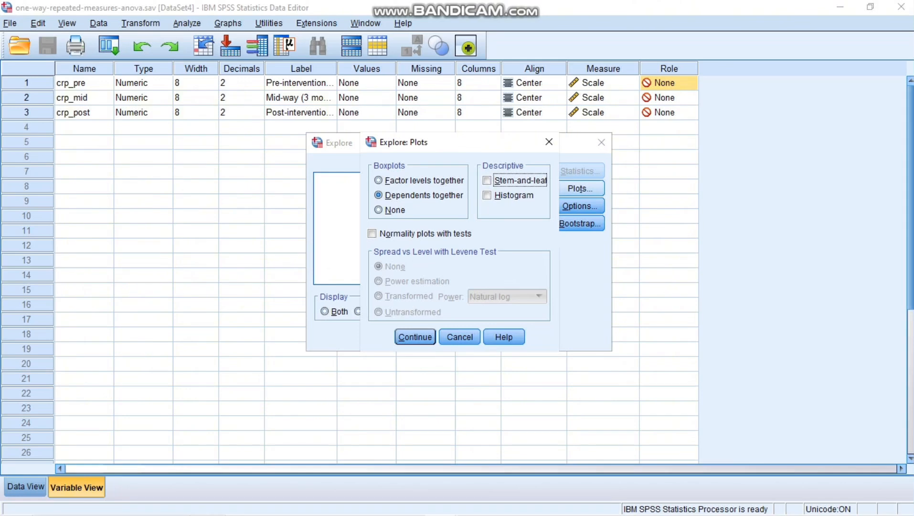
left_click(372, 233)
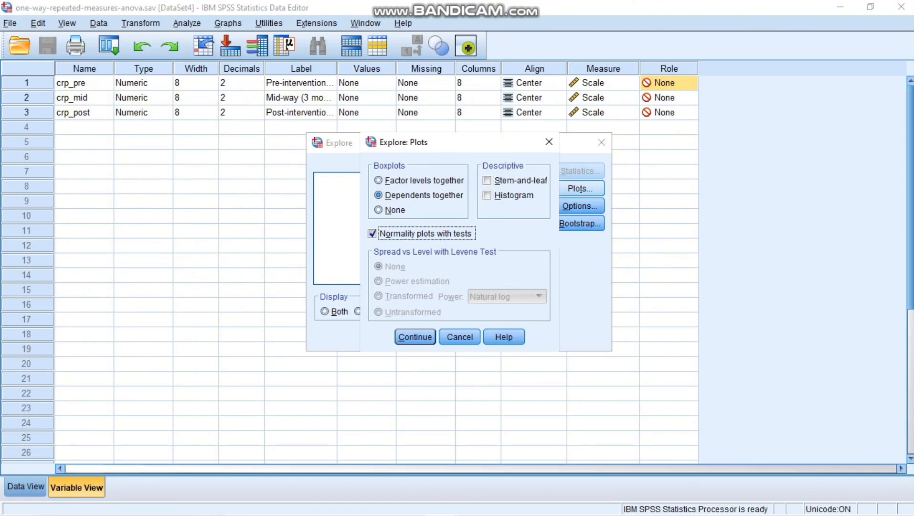
left_click(414, 336)
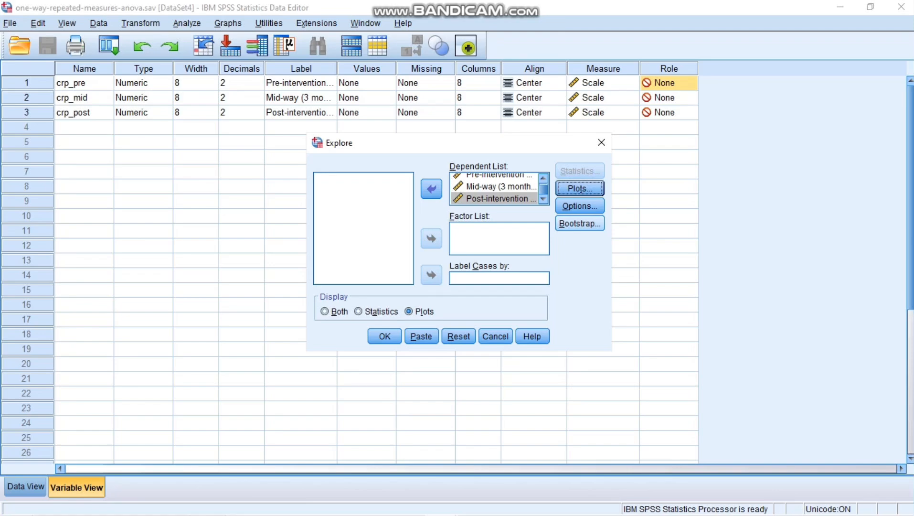
Run the Explore analysis and examine the Tests of Normality table, normal and detrended Q-Q plots, and boxplots for the three CRP variables
left_click(384, 337)
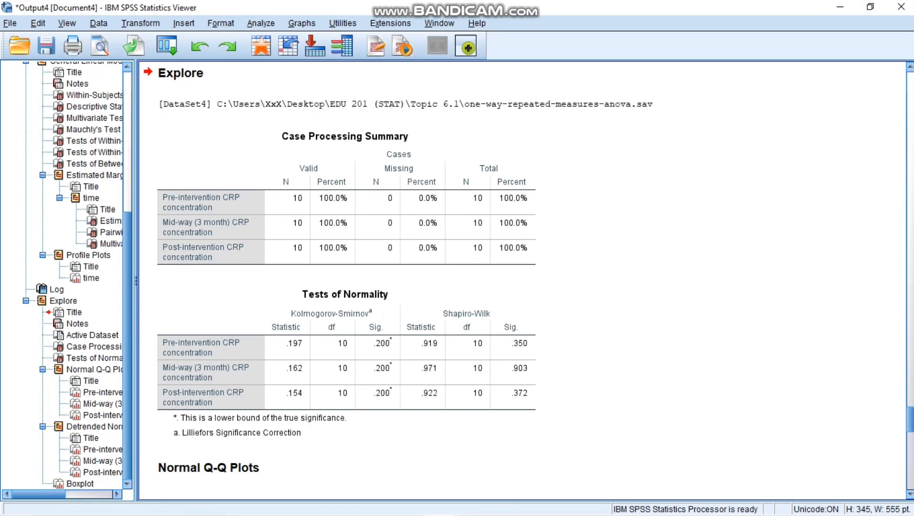
scroll(429, 248, "down", 3)
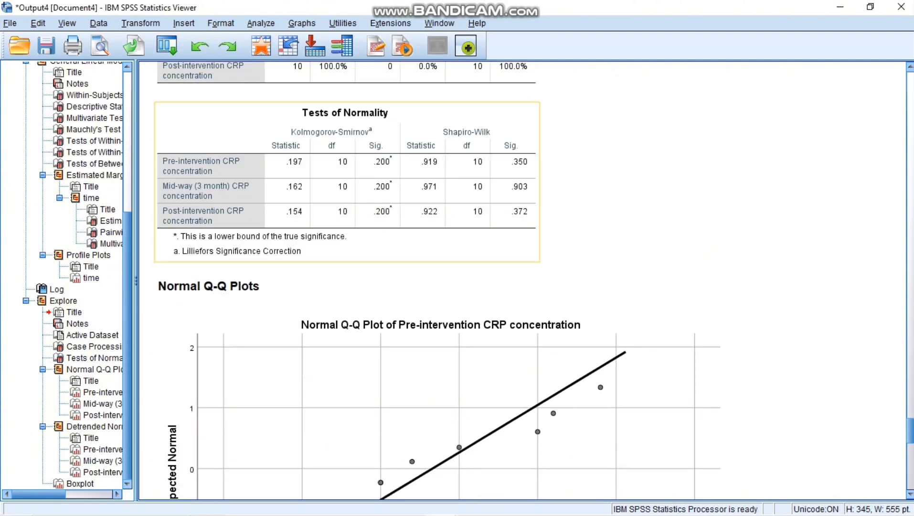
scroll(429, 282, "down", 15)
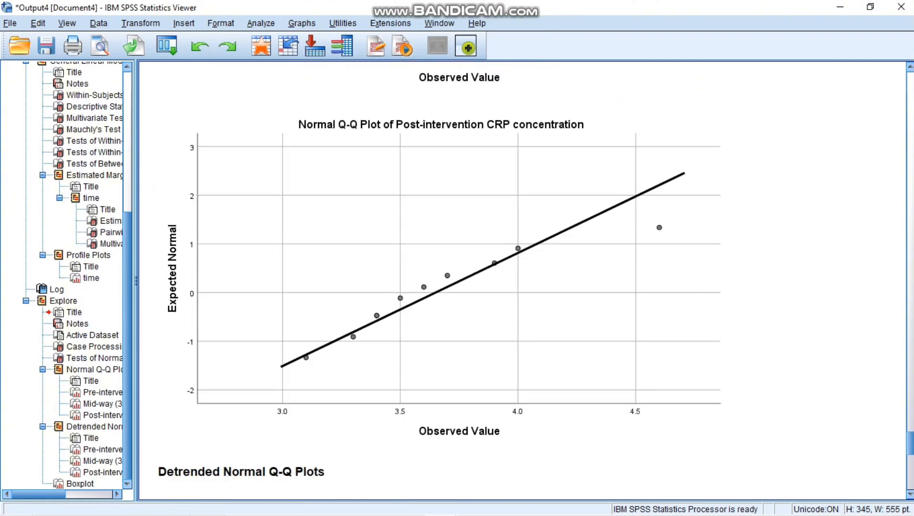
scroll(439, 282, "down", 5)
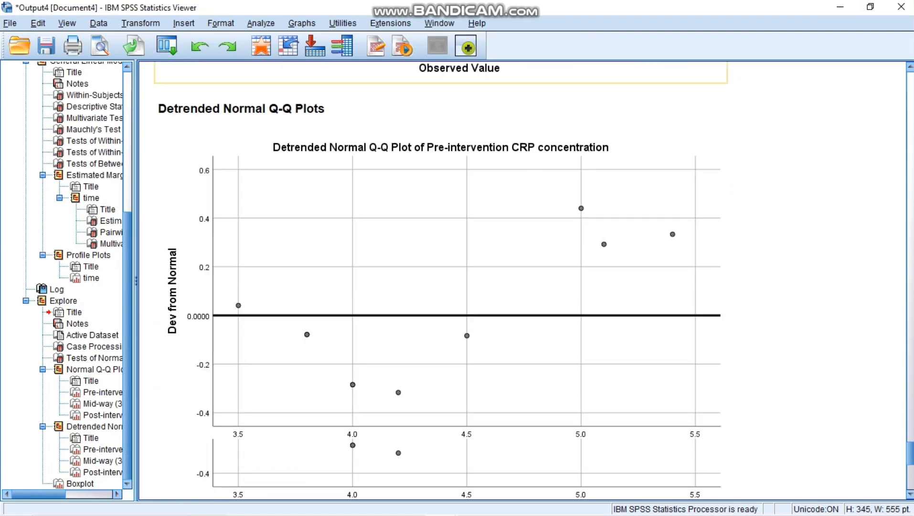
scroll(434, 282, "down", 11)
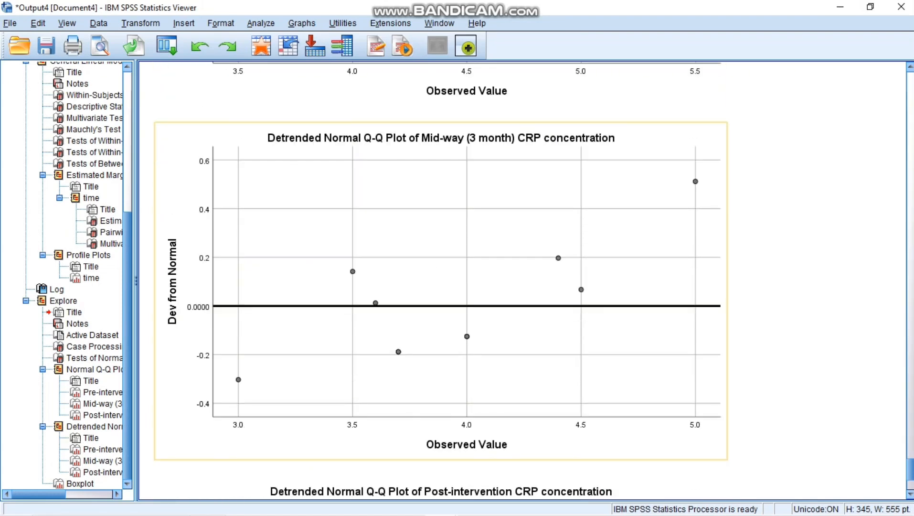
scroll(434, 281, "down", 7)
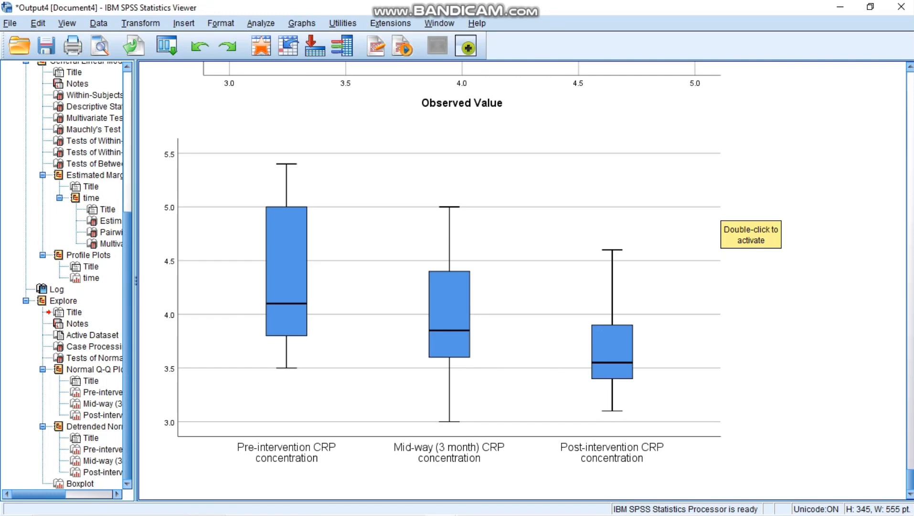
scroll(523, 282, "up", 10)
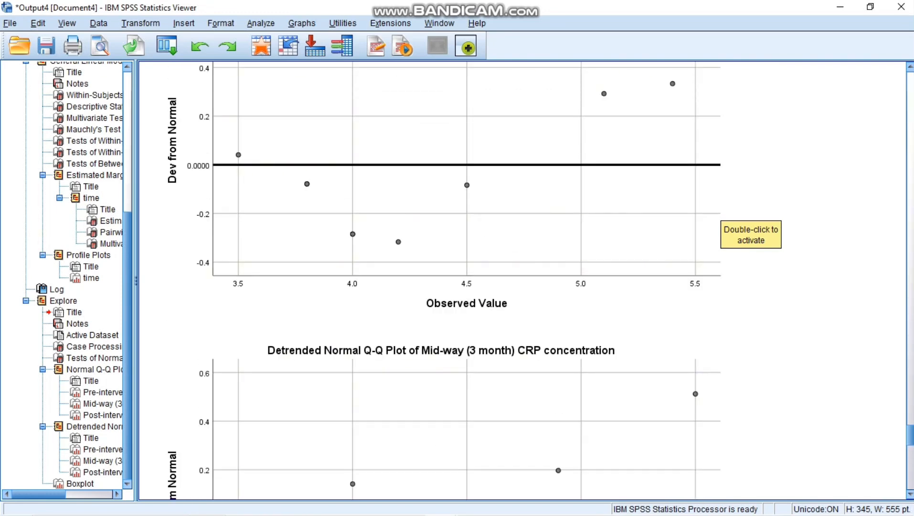
scroll(387, 253, "up", 20)
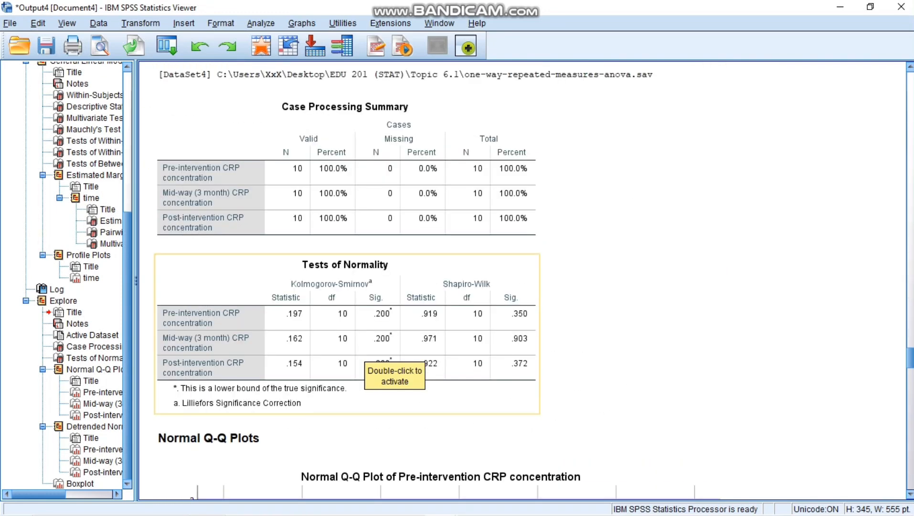
scroll(395, 363, "down", 3)
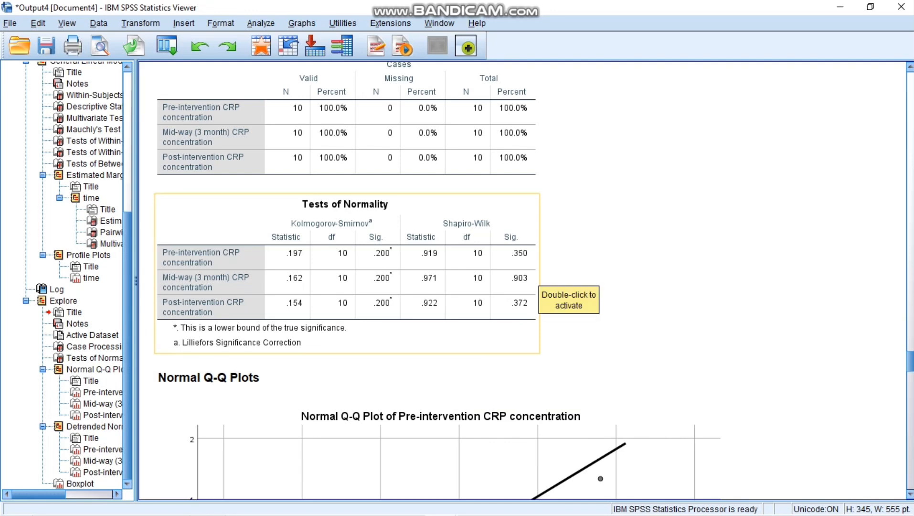
scroll(525, 281, "down", 5)
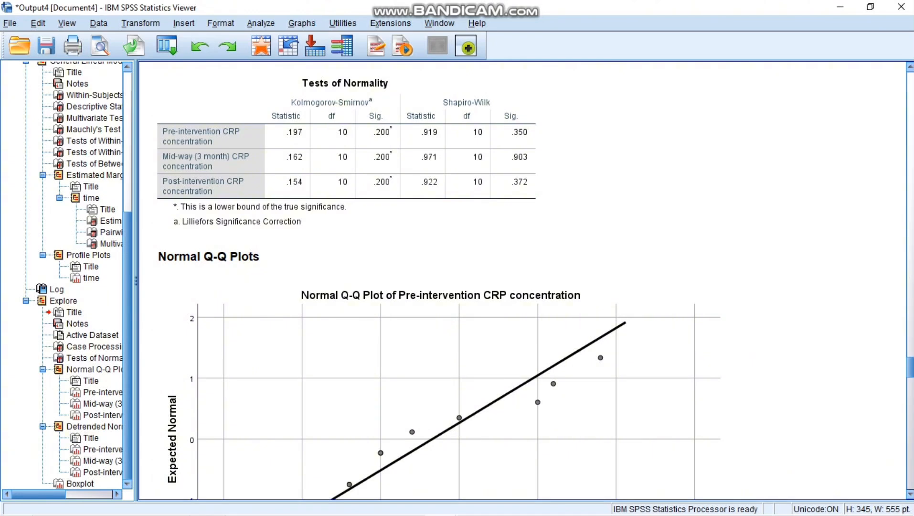
Start a General Linear Model repeated-measures analysis and add a within-subject factor named time with 3 levels
left_click(261, 24)
mouse_move(301, 56)
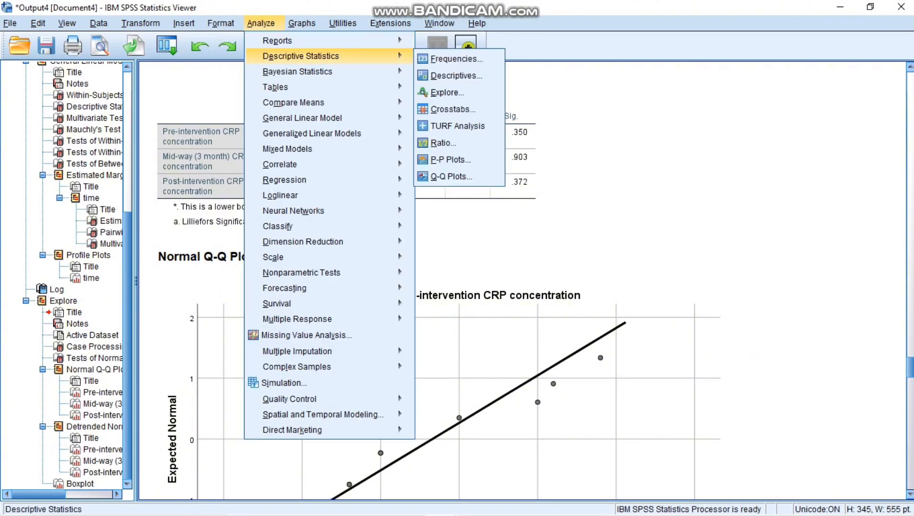
mouse_move(302, 118)
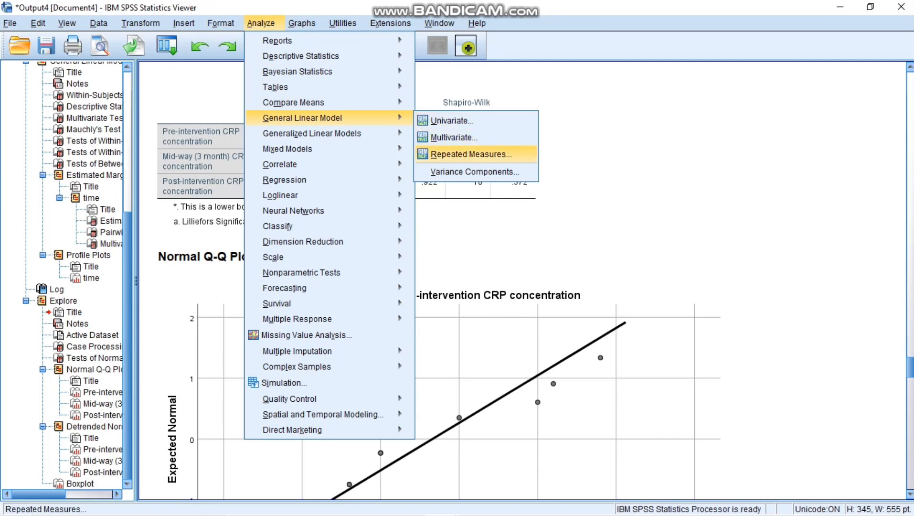
left_click(470, 154)
left_click_drag(477, 169, 451, 169)
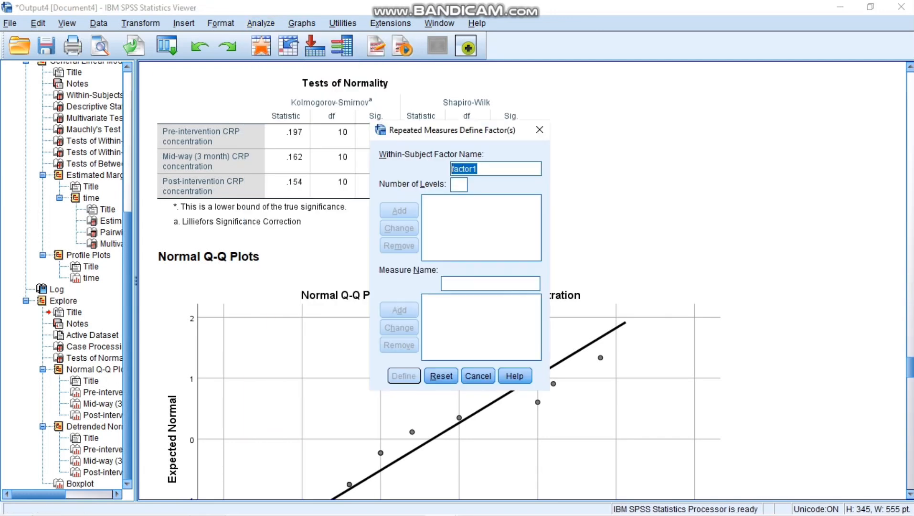
type("time")
type("3")
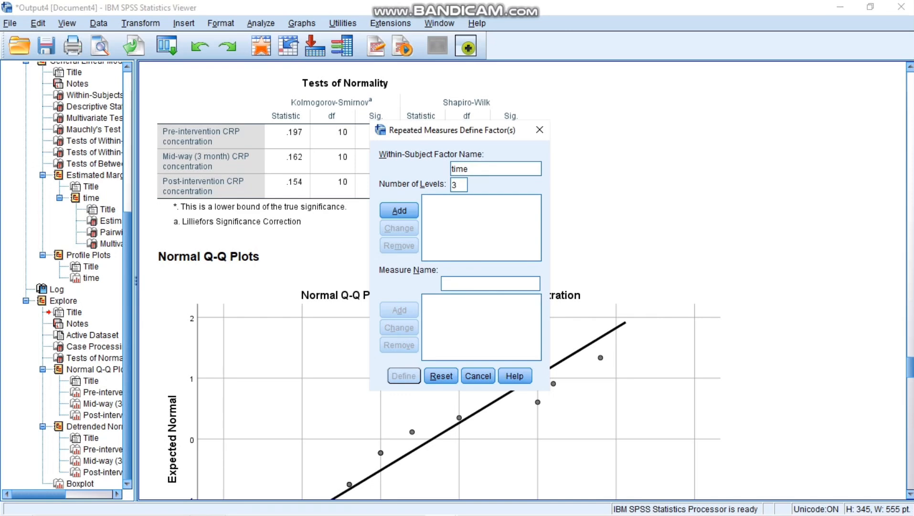
key("alt+a")
Add crp as the measure name and proceed to the variable assignment for the defined time factor
key("alt+n")
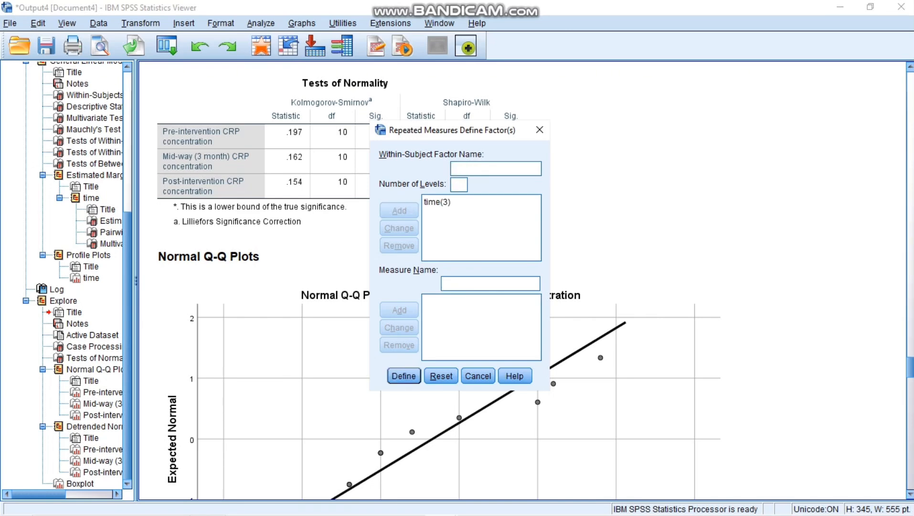
type("crp")
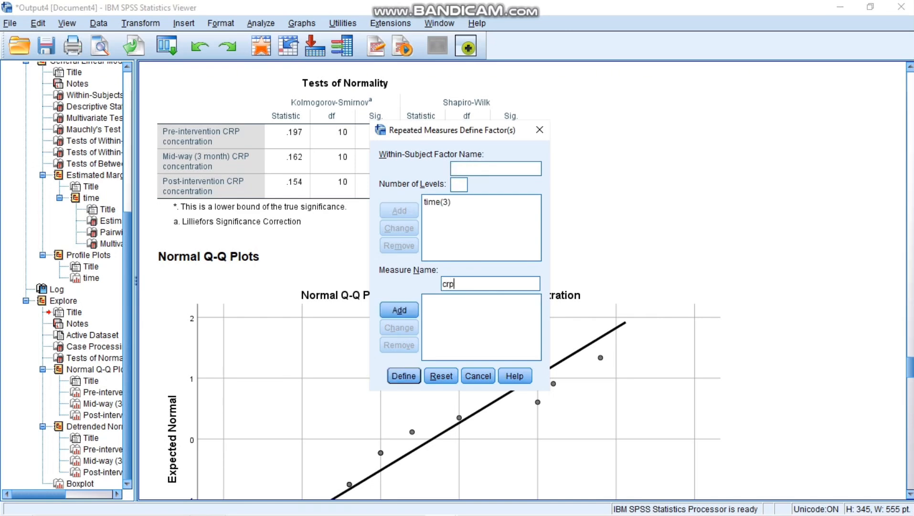
key("alt+a")
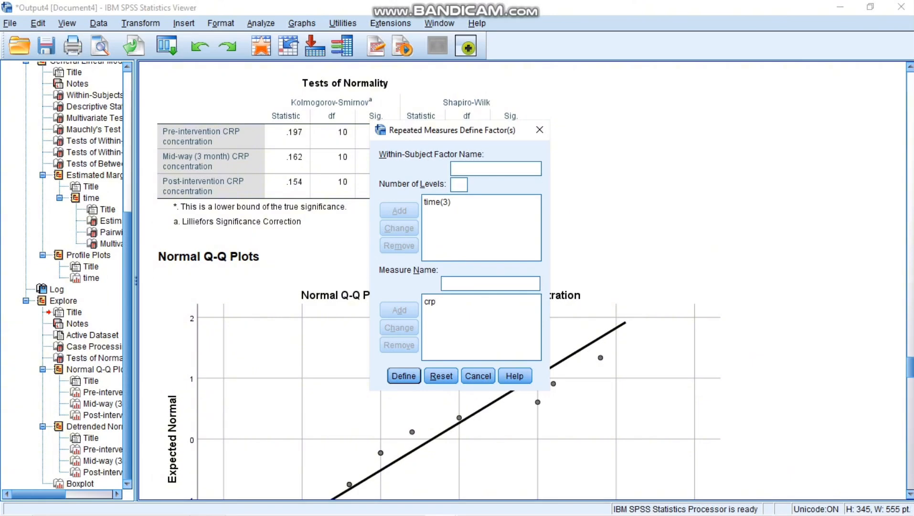
left_click(437, 202)
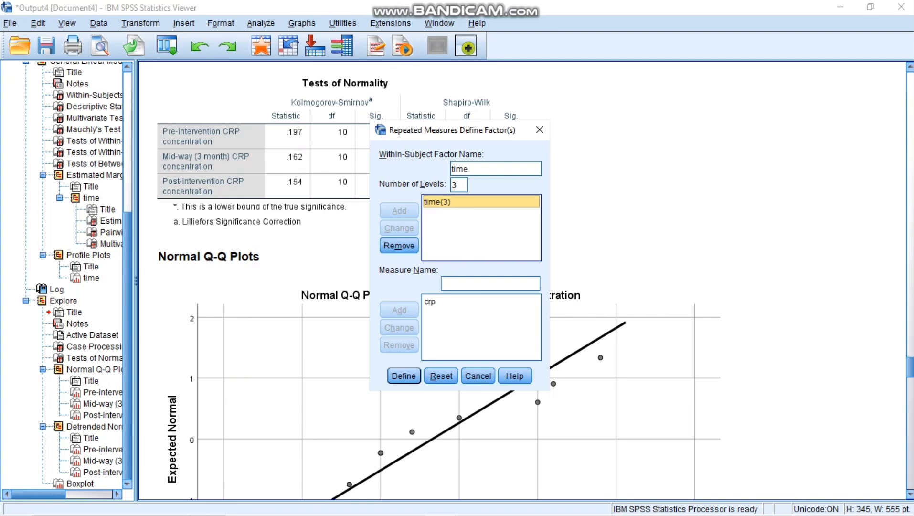
left_click(403, 375)
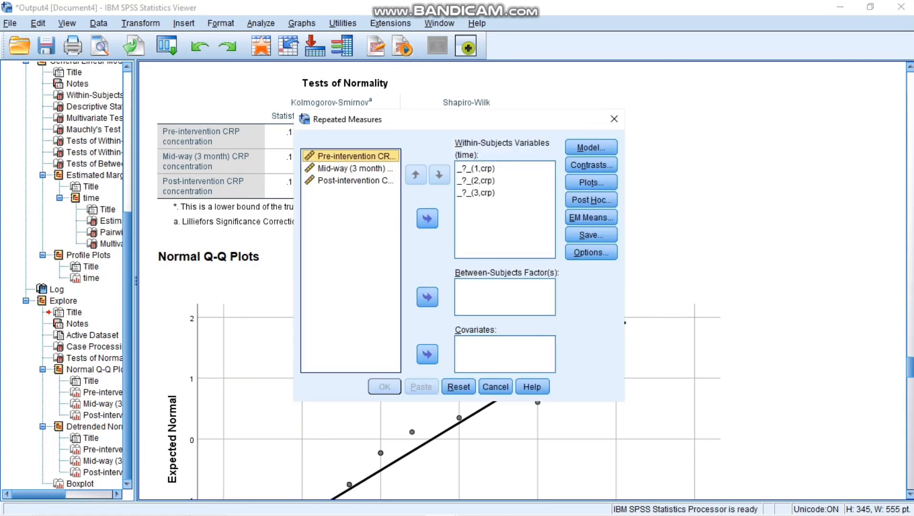
Assign crp_pre, crp_mid and crp_post in that order to levels 1, 2 and 3 of the within-subjects factor time
left_click(356, 169)
left_click(355, 181)
left_click(356, 156)
left_click(427, 218)
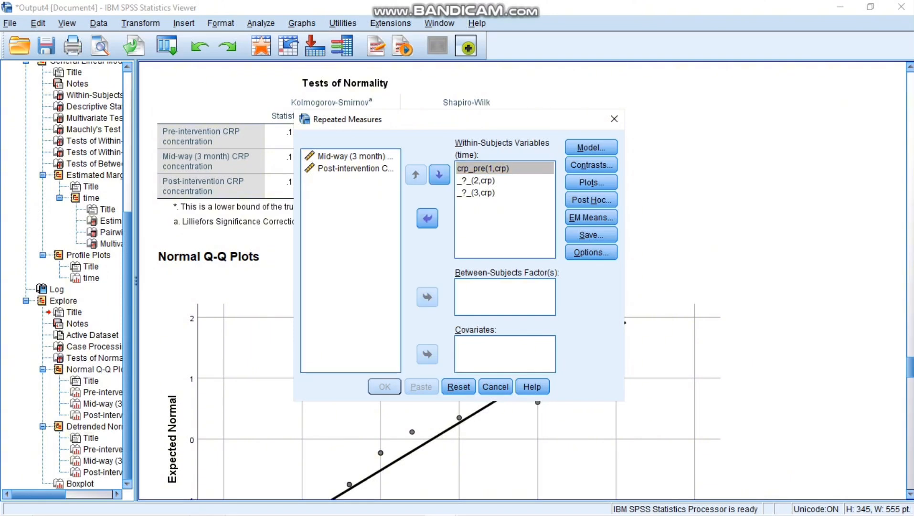
left_click(356, 156)
left_click(427, 218)
left_click(356, 156)
left_click(427, 218)
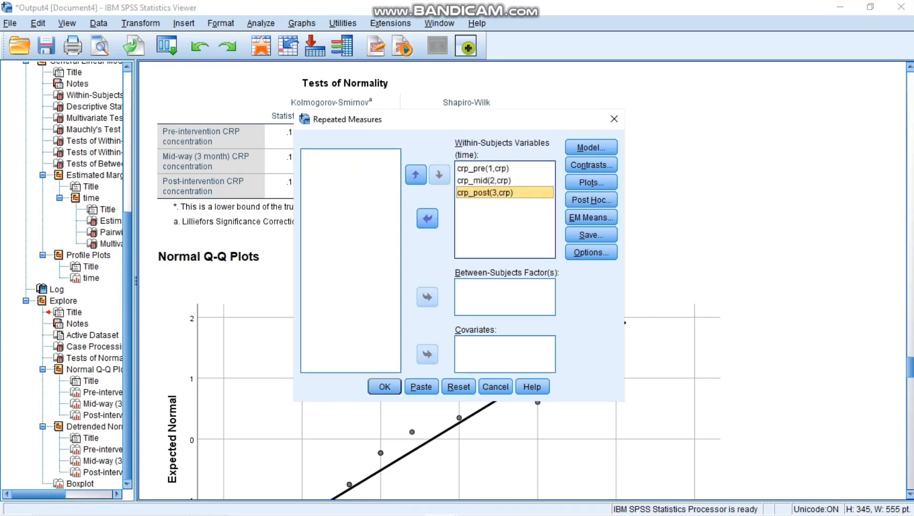
Add a profile plot with time on the horizontal axis to the repeated-measures analysis
left_click(591, 182)
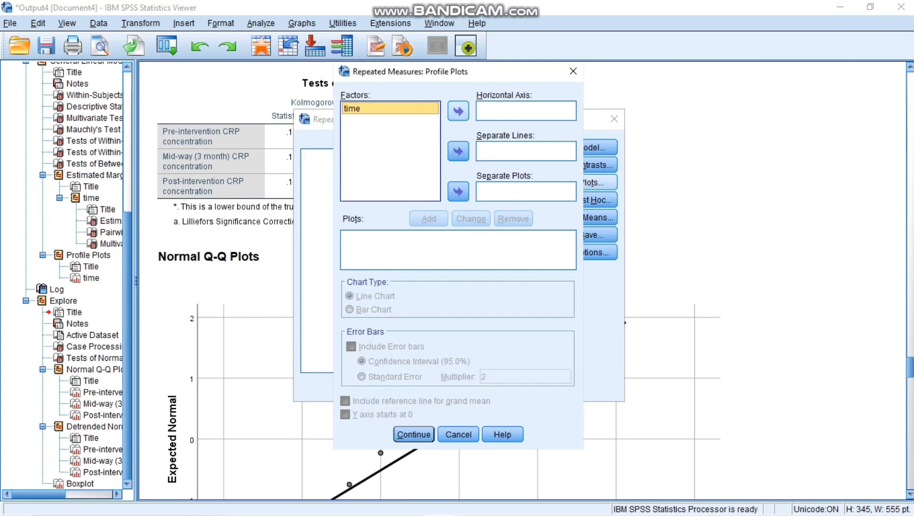
left_click(457, 111)
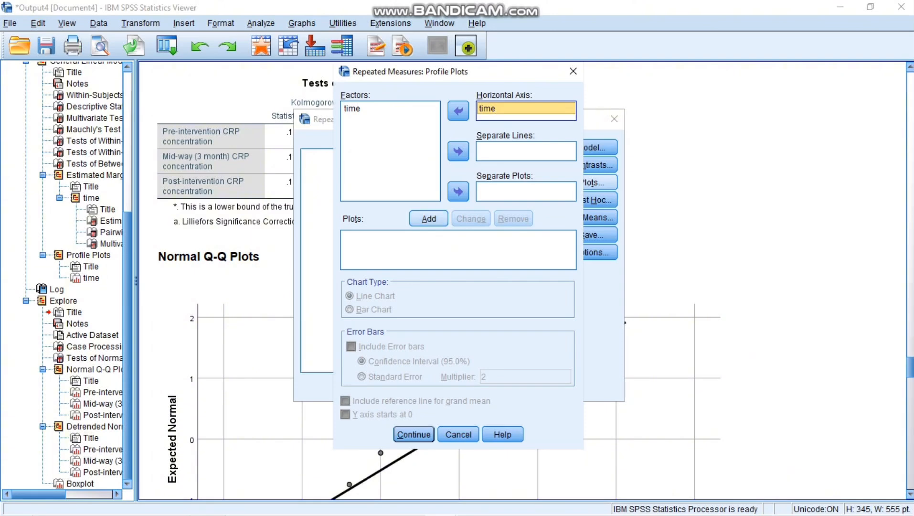
left_click(429, 219)
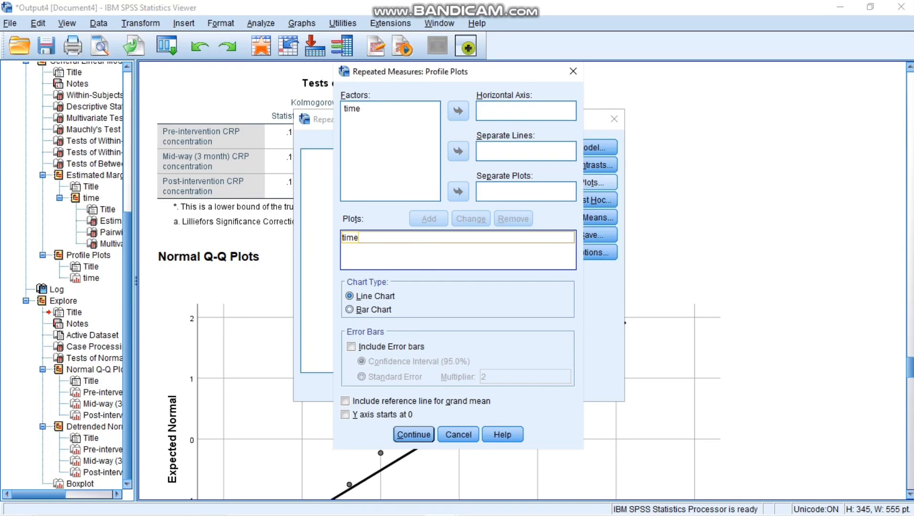
key("Return")
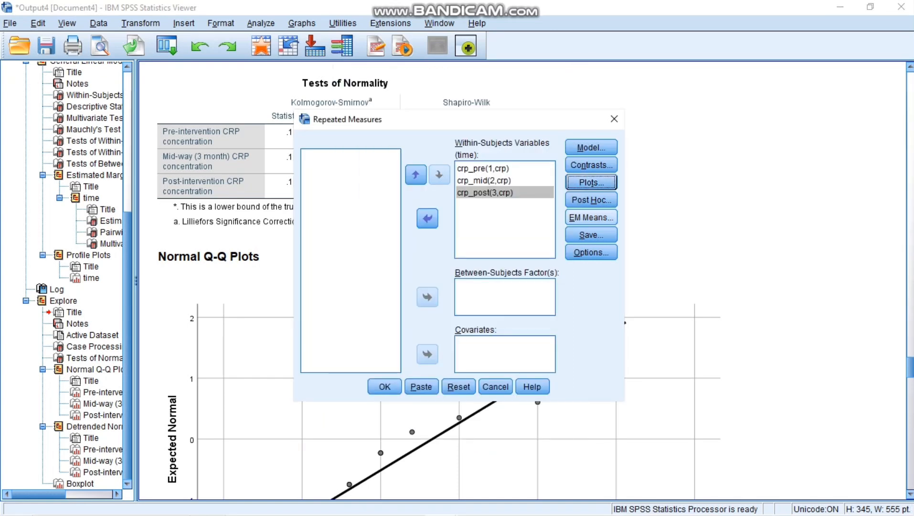
Display estimated marginal means for time, comparing main effects with the Bonferroni confidence interval adjustment
left_click(591, 218)
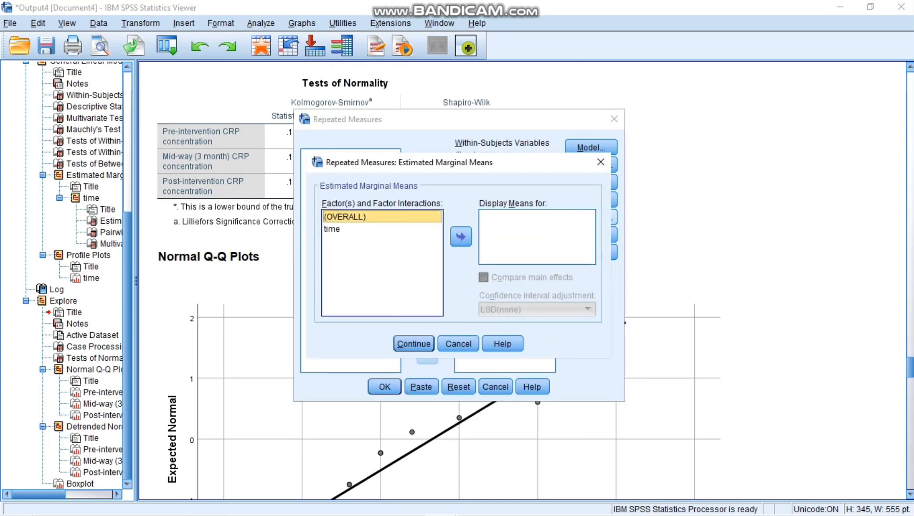
left_click(338, 229)
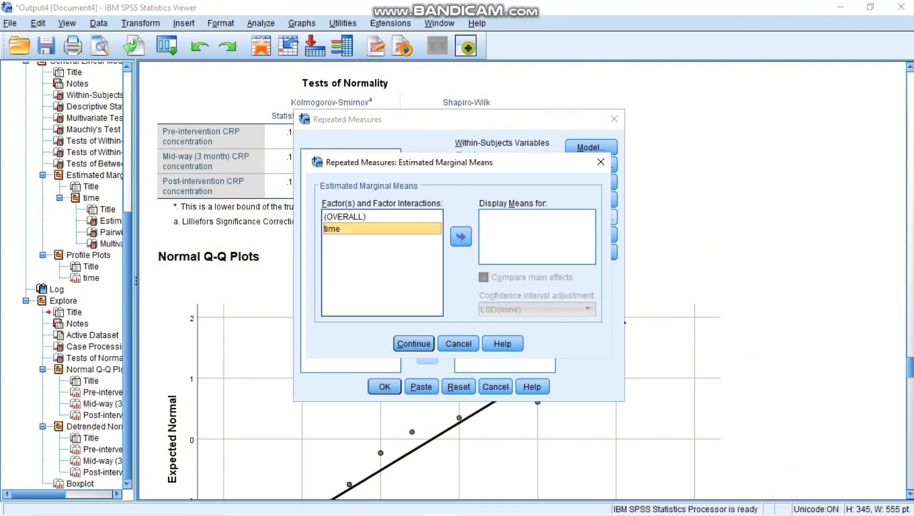
left_click(461, 237)
left_click(484, 277)
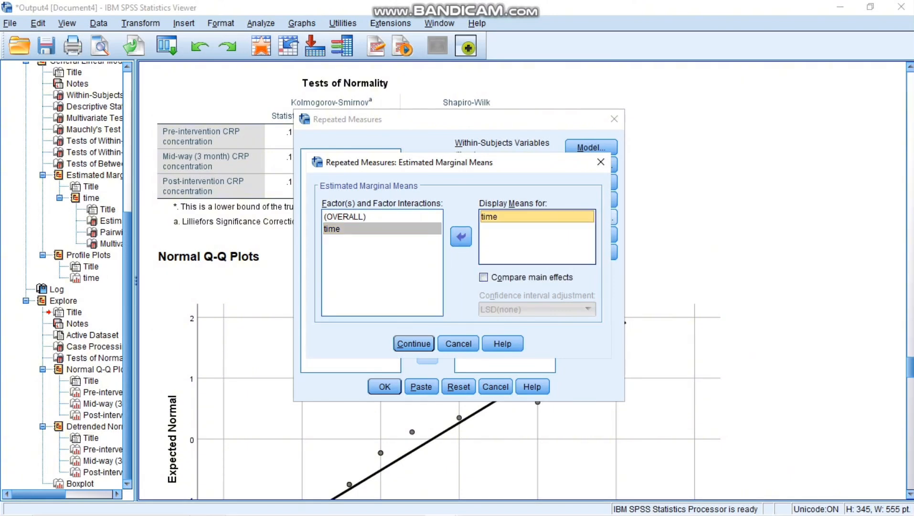
left_click(587, 309)
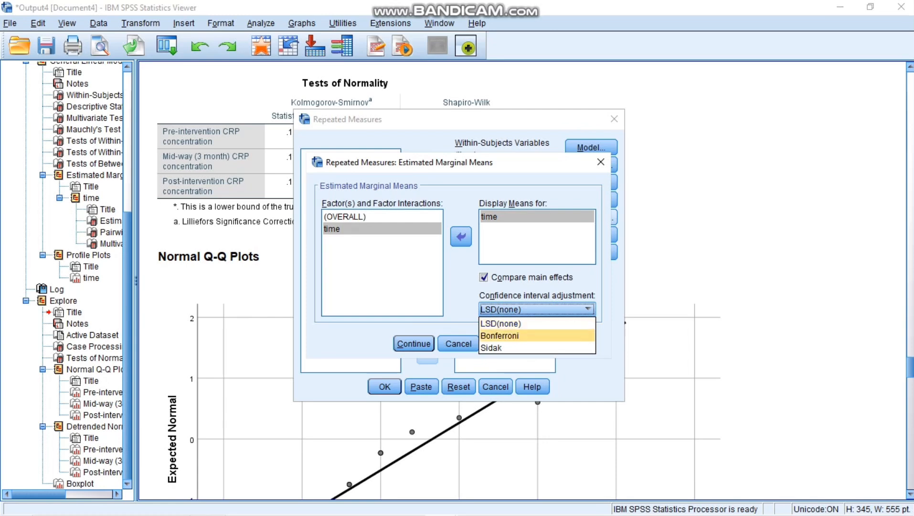
left_click(499, 328)
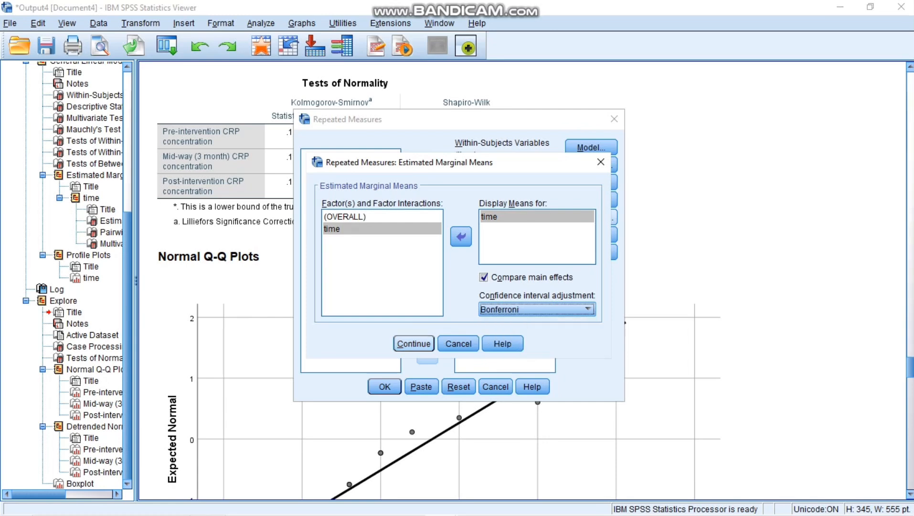
left_click(414, 343)
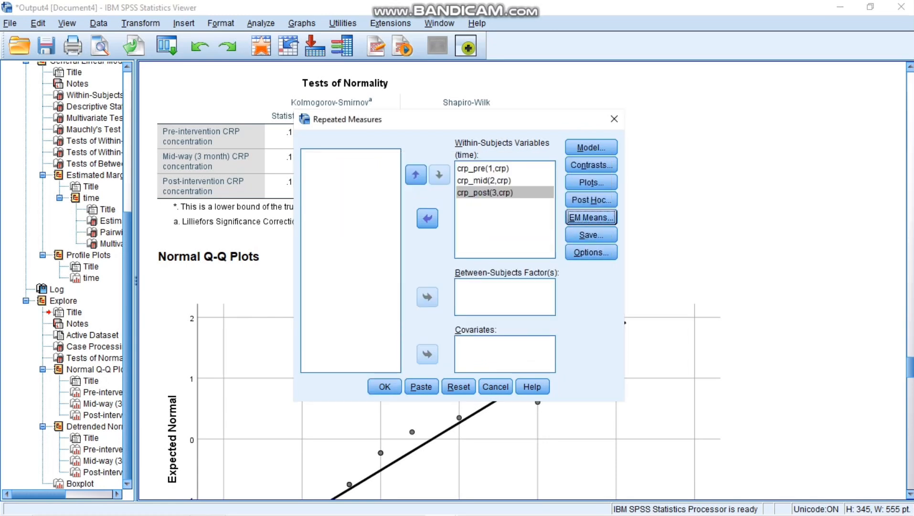
Include descriptive statistics and estimates of effect size in the repeated-measures output, and run the analysis
left_click(591, 252)
left_click(333, 212)
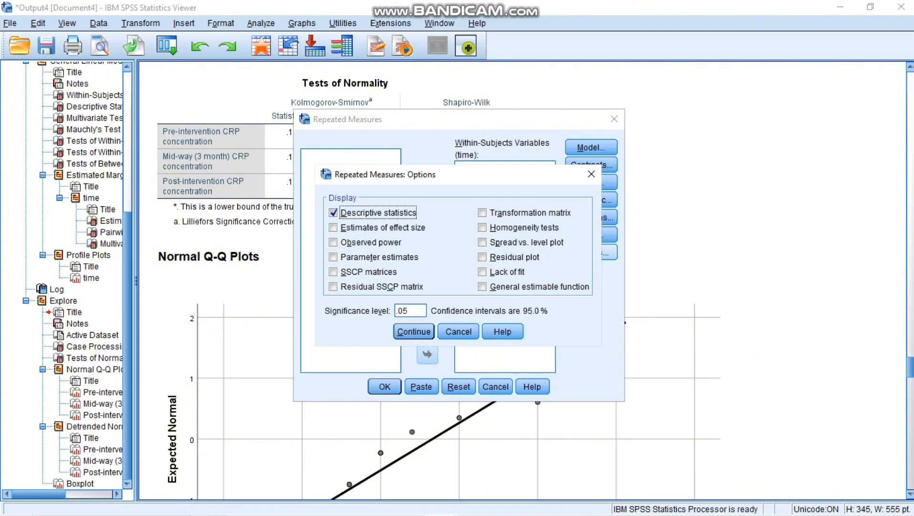
left_click(332, 227)
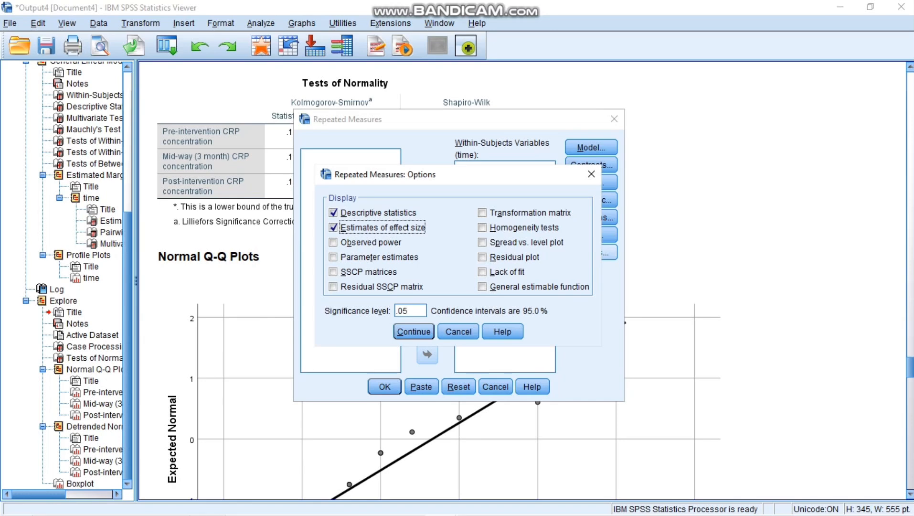
left_click(414, 331)
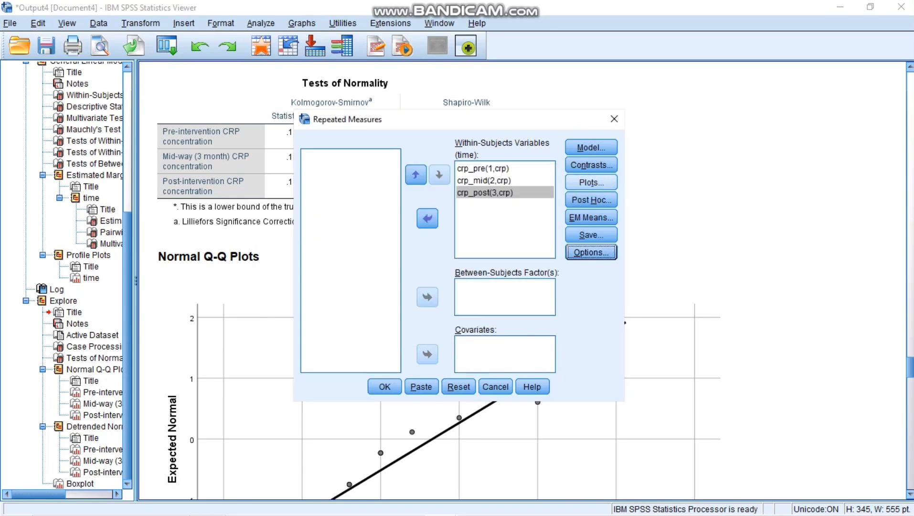
left_click(384, 387)
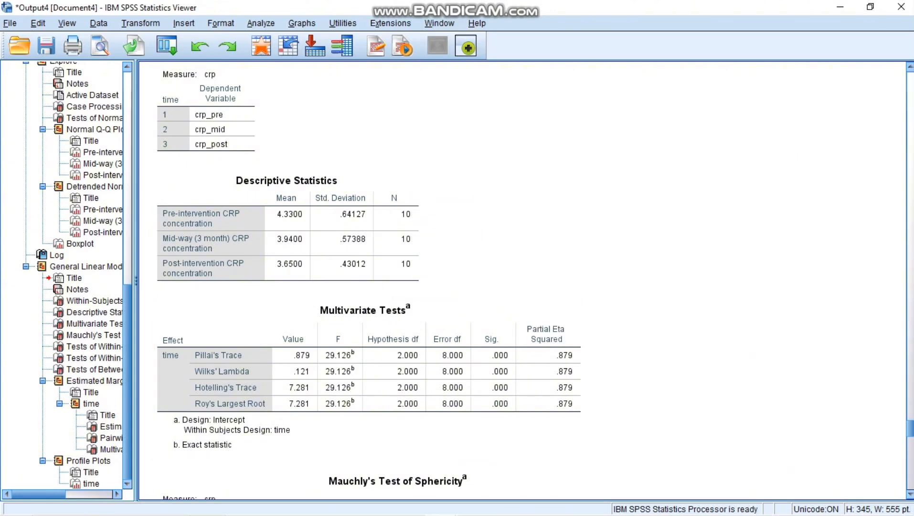
Examine Mauchly's sphericity test, the within-subjects effects and the Bonferroni pairwise comparisons for crp in the output
scroll(401, 372, "down", 4)
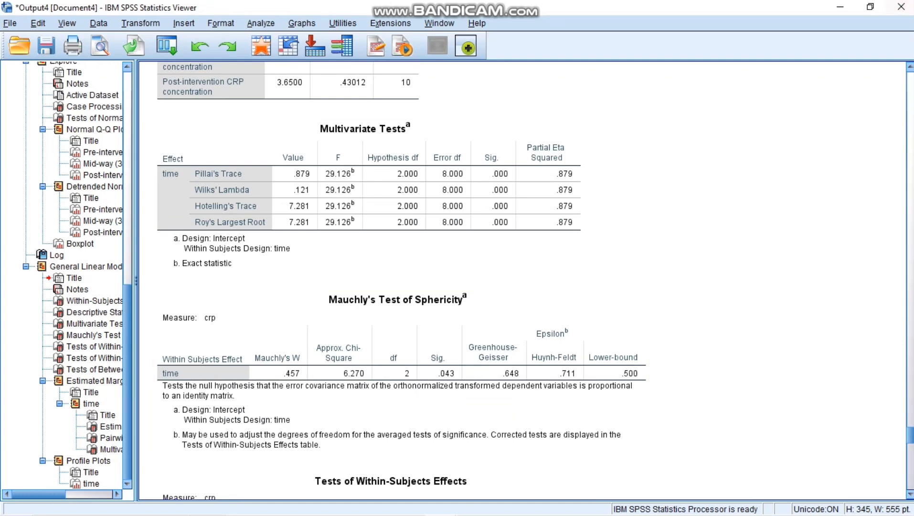
mouse_move(454, 514)
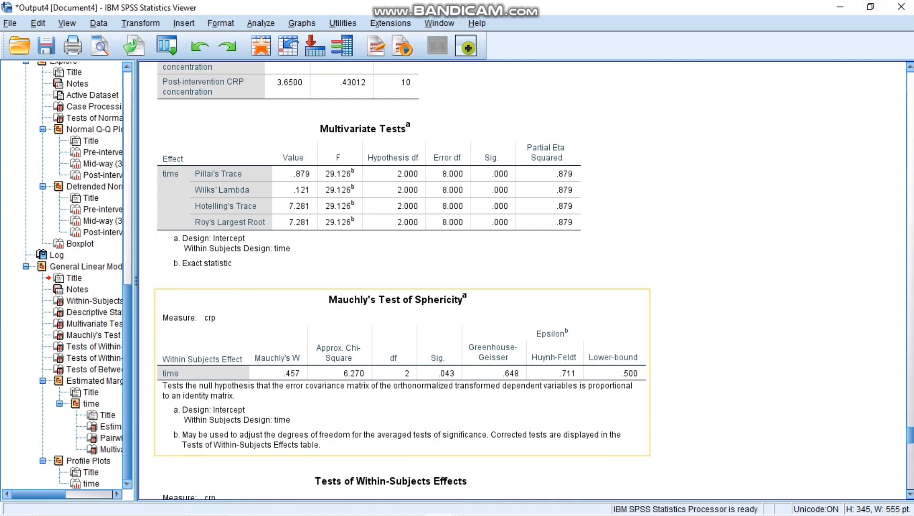
scroll(525, 281, "down", 10)
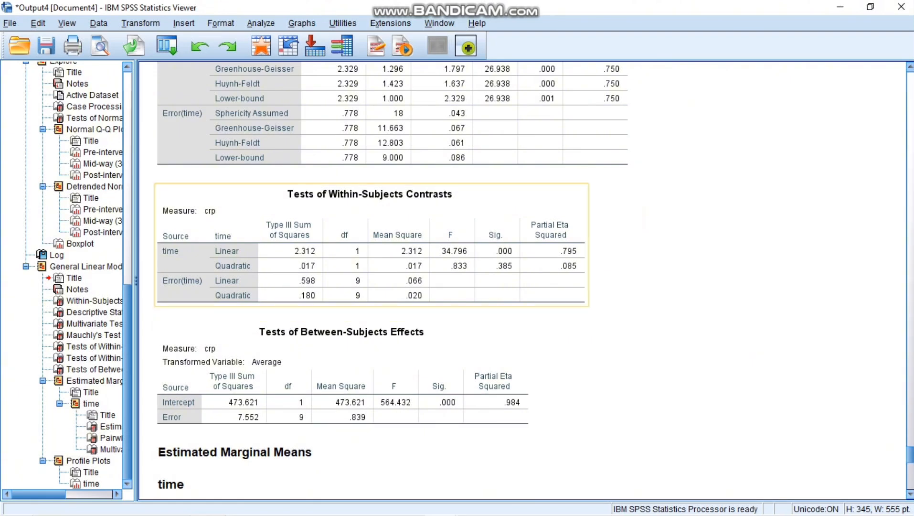
scroll(392, 282, "up", 2)
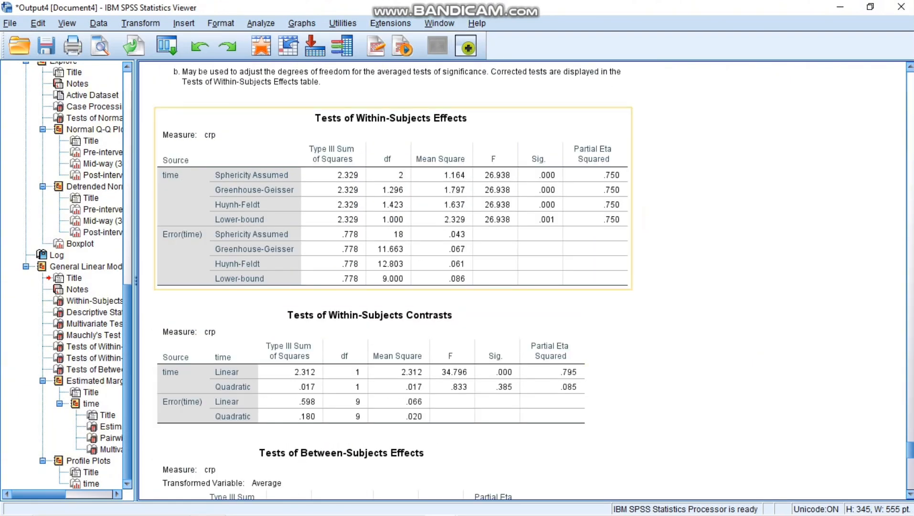
left_click(394, 198)
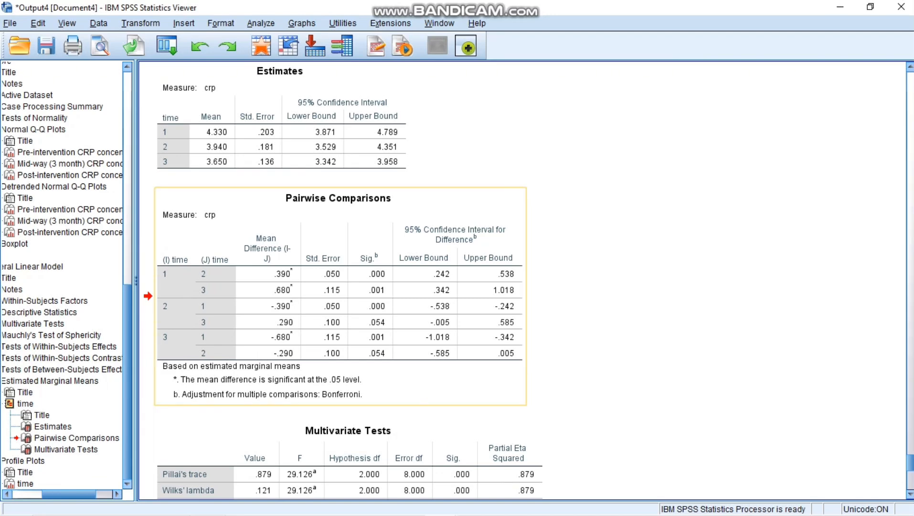
scroll(339, 286, "up", 5)
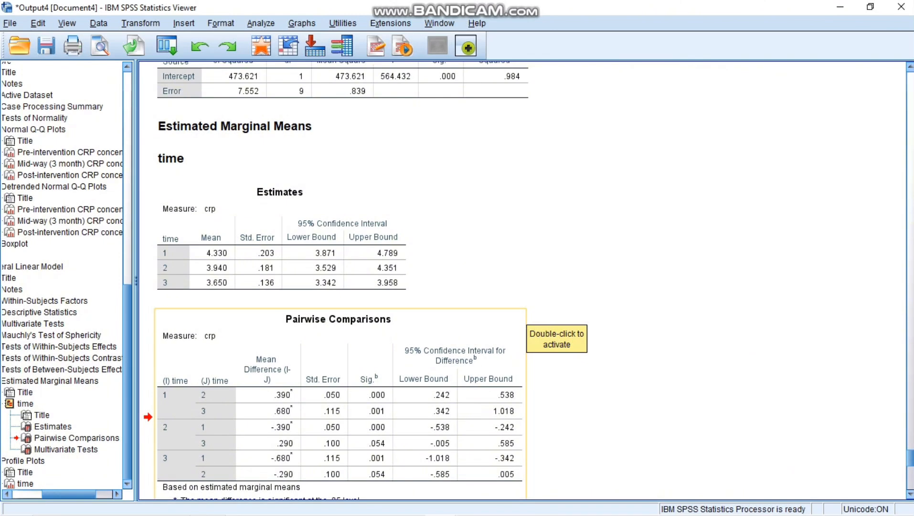
scroll(339, 335, "up", 3)
scroll(339, 334, "down", 4)
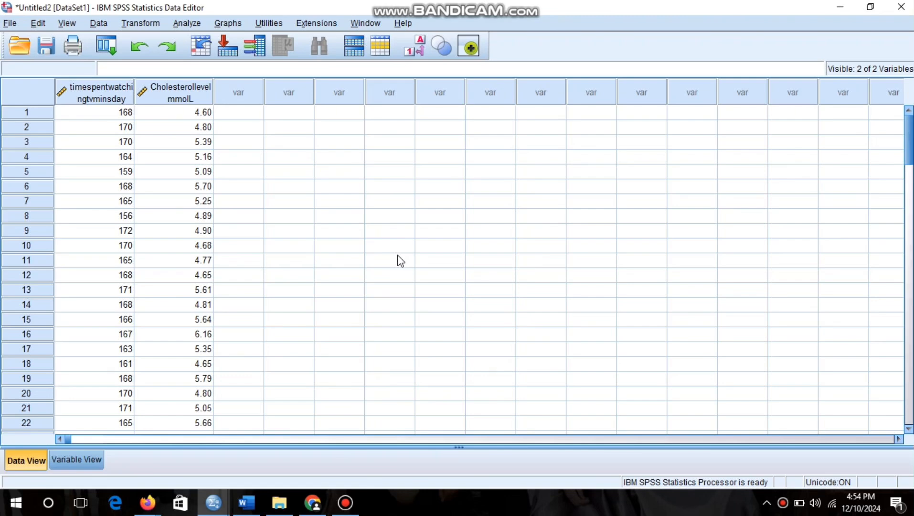
Review the variable definitions and data values for time spent watching TV and cholesterol level
left_click(92, 456)
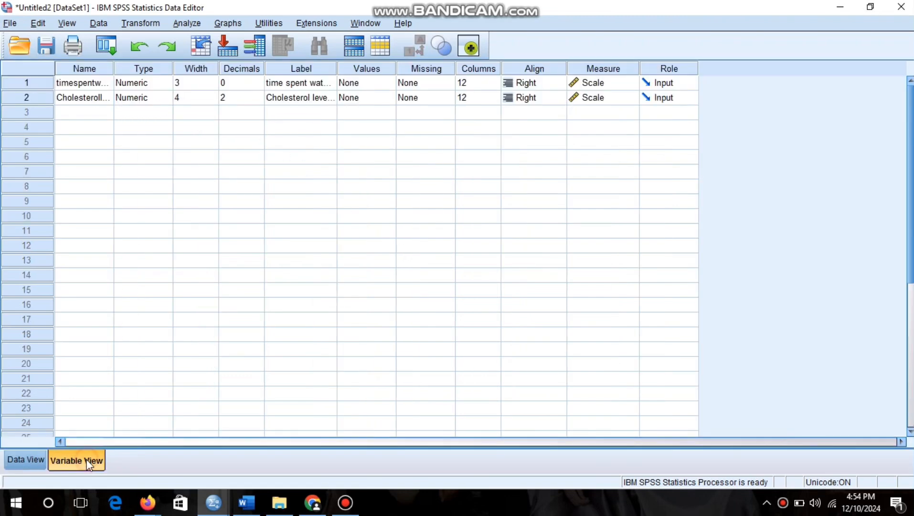
left_click(33, 462)
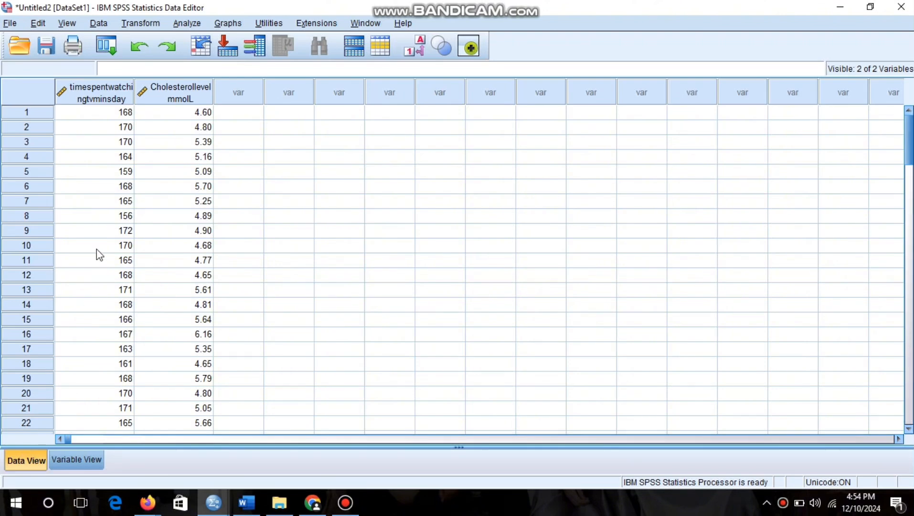
mouse_move(165, 107)
left_click(107, 116)
left_click(150, 111)
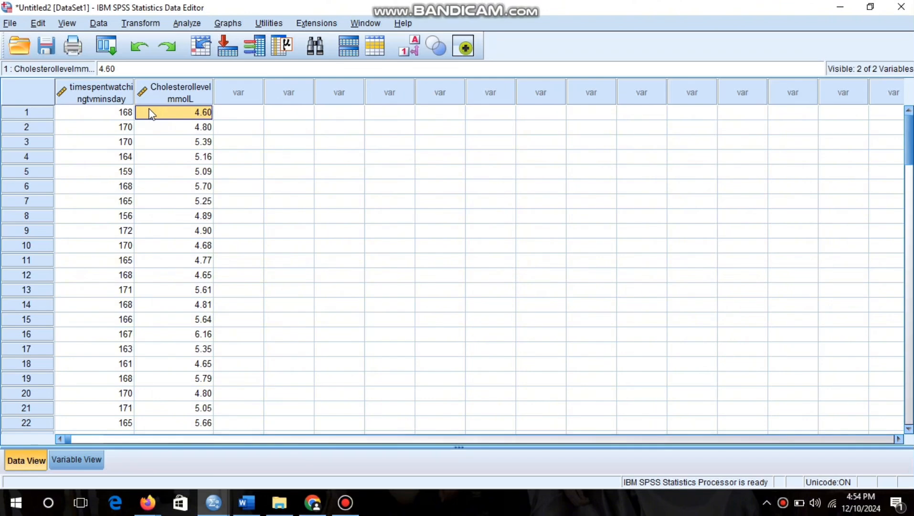
left_click(119, 112)
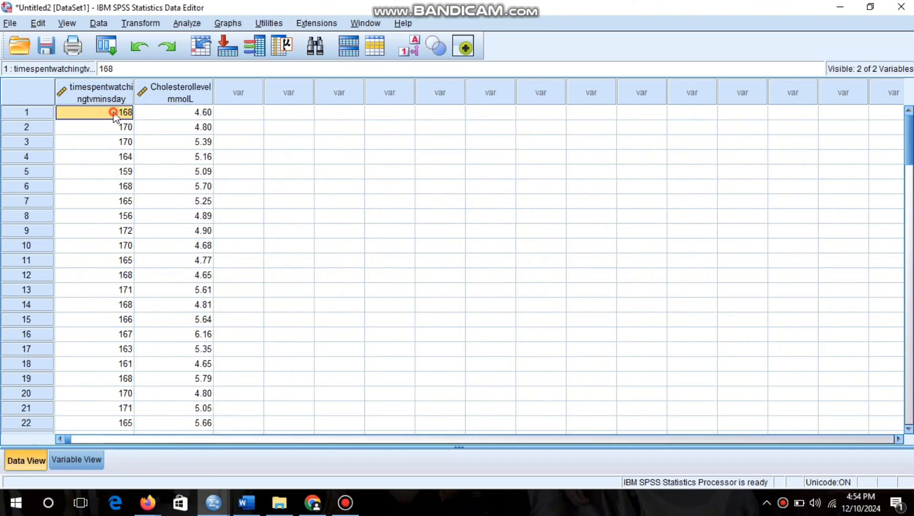
left_click(147, 114)
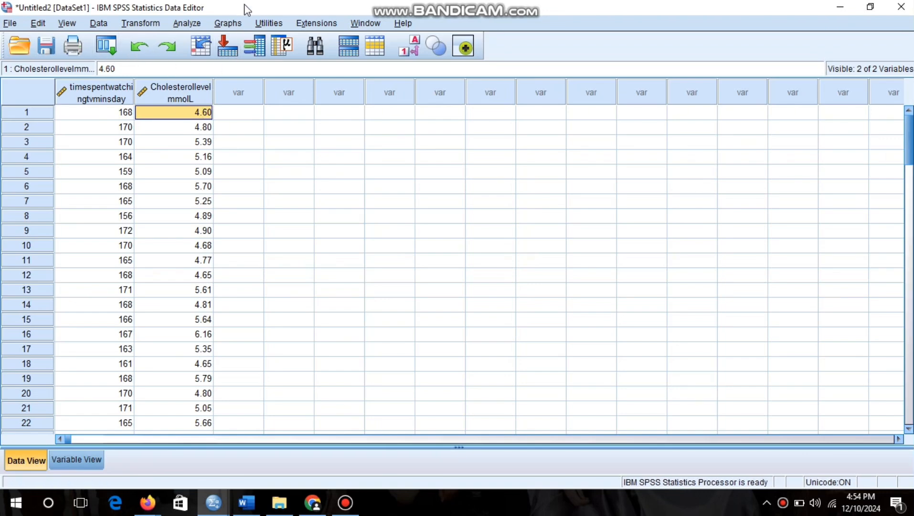
Set up a Simple Scatter chart with time spent watching TV on the x-axis and cholesterol level on the y-axis
left_click(229, 23)
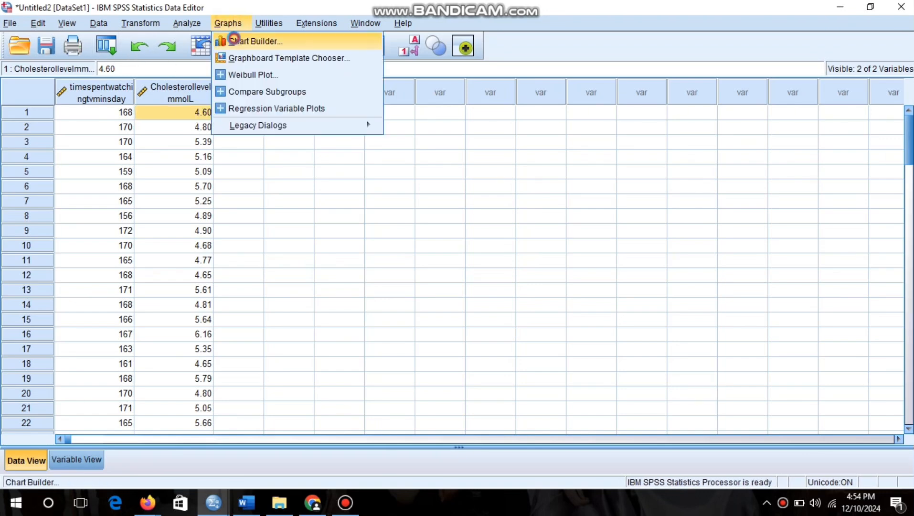
left_click(235, 41)
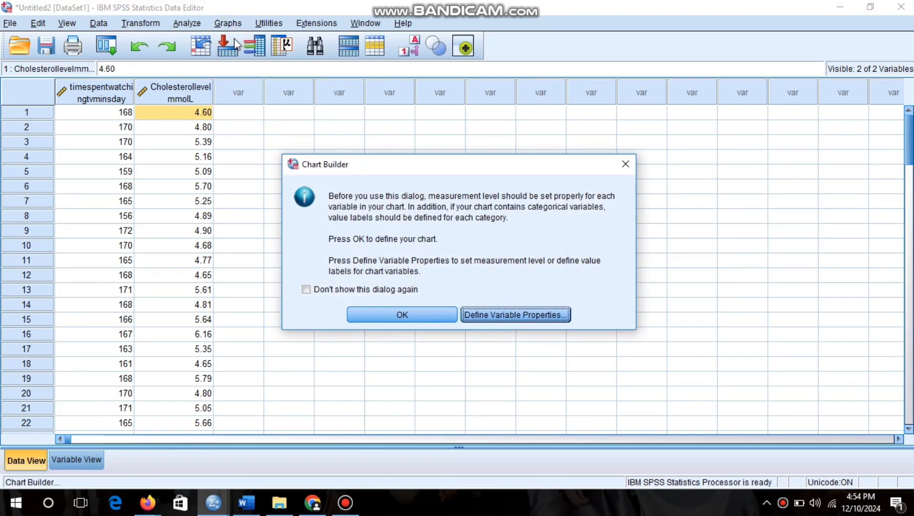
left_click(379, 320)
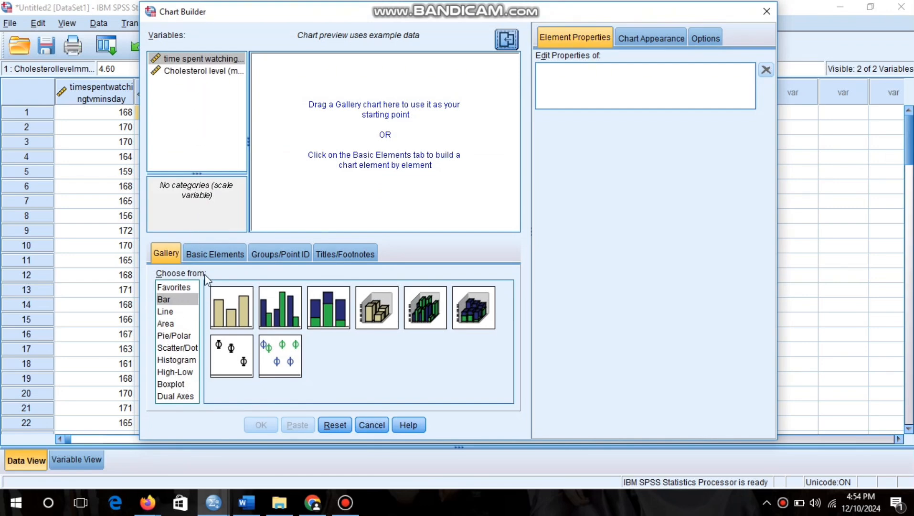
left_click(177, 352)
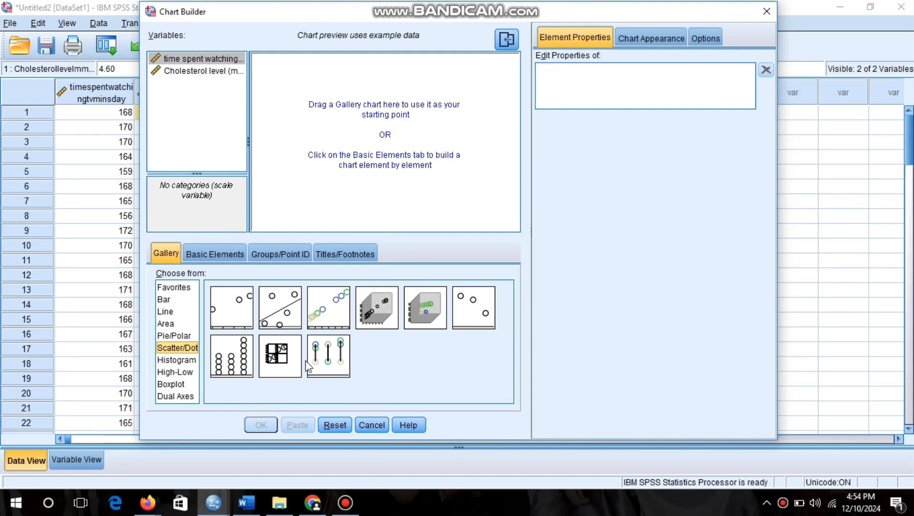
left_click(235, 315)
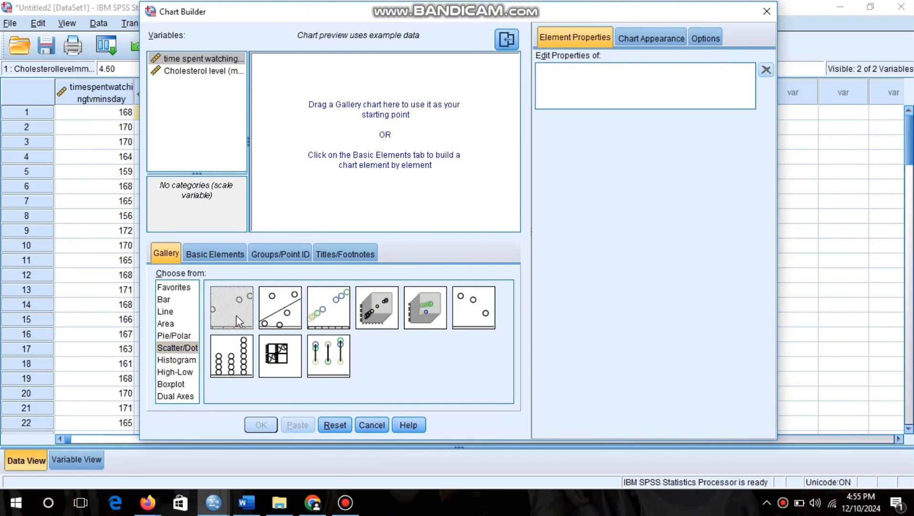
left_click_drag(235, 315, 321, 195)
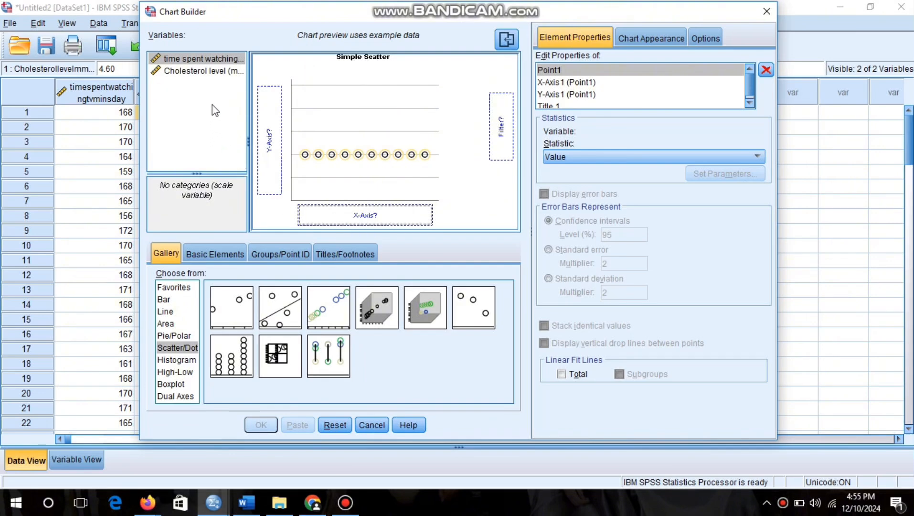
left_click_drag(191, 59, 328, 228)
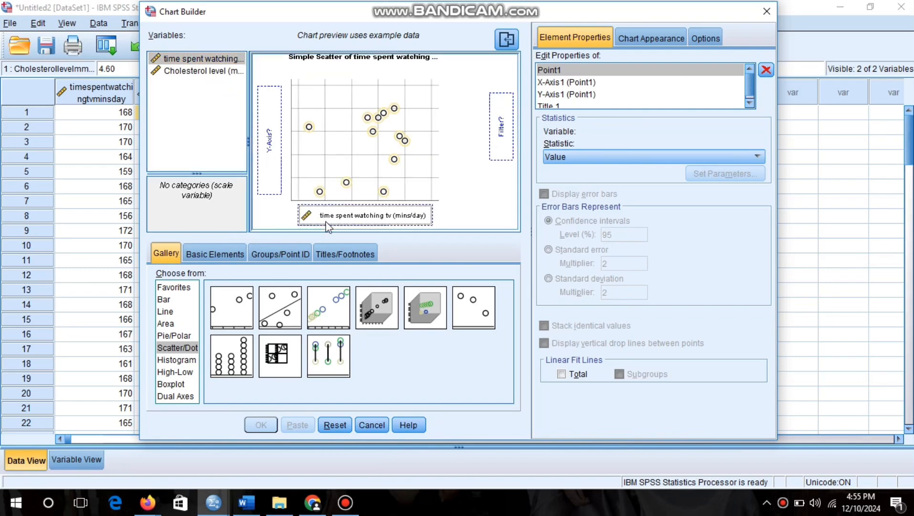
left_click_drag(183, 75, 264, 138)
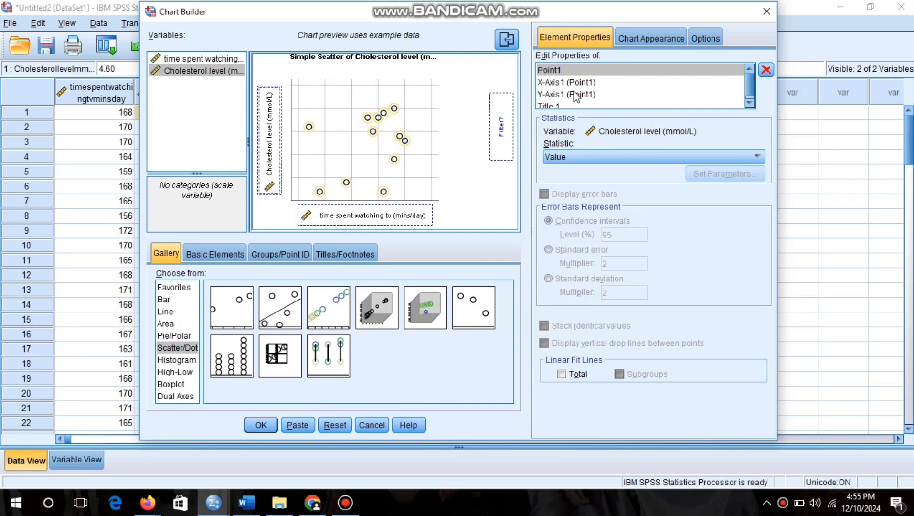
Set a custom minimum of 0 for the cholesterol axis and generate the scatterplot
left_click(562, 80)
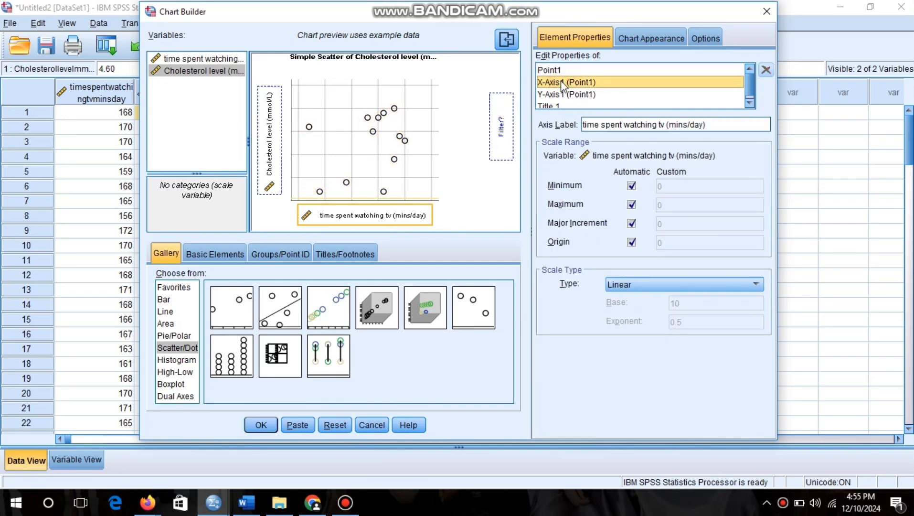
left_click(561, 70)
left_click(558, 94)
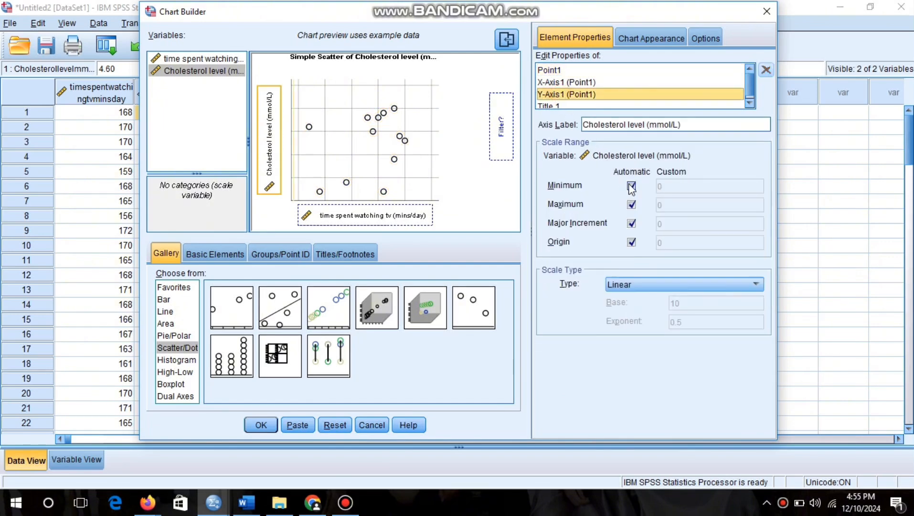
left_click(631, 186)
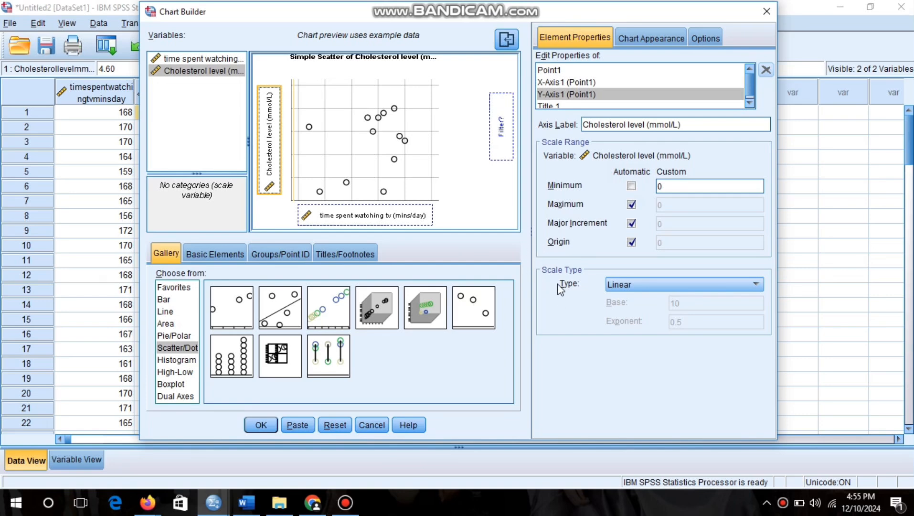
left_click(251, 426)
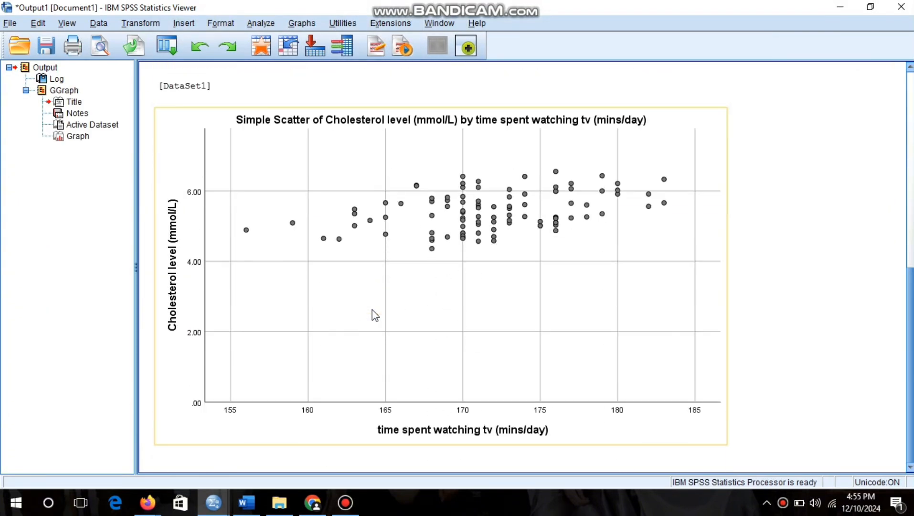
Examine the scatterplot of cholesterol level against time spent watching TV for a linear pattern and outliers
scroll(372, 310, "up", 3)
scroll(376, 313, "down", 3)
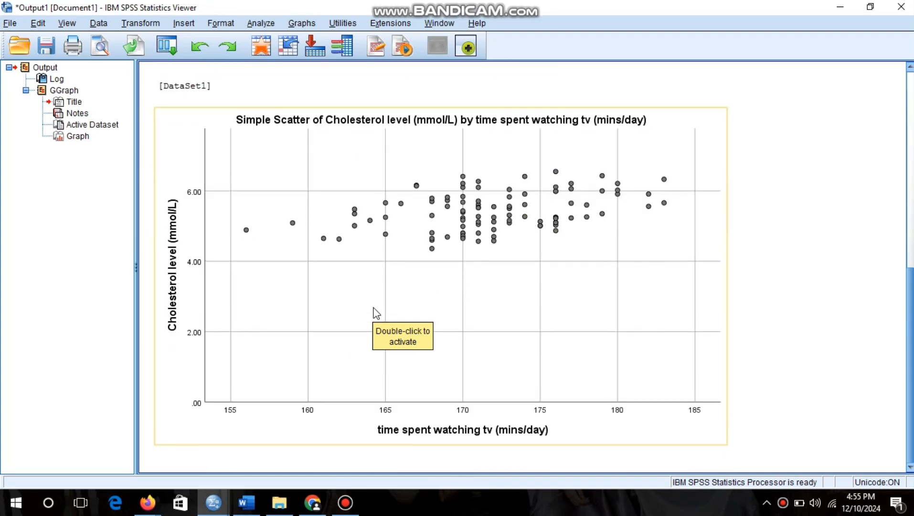
scroll(375, 312, "up", 2)
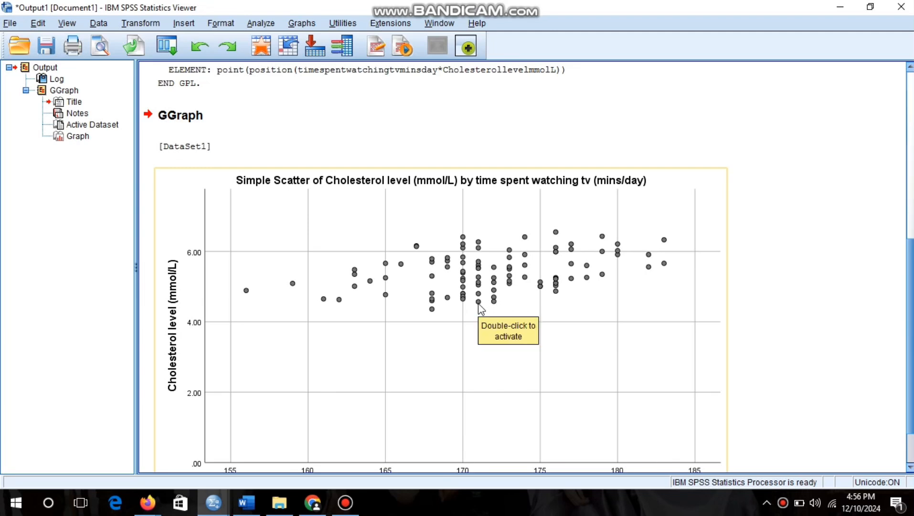
scroll(479, 308, "down", 2)
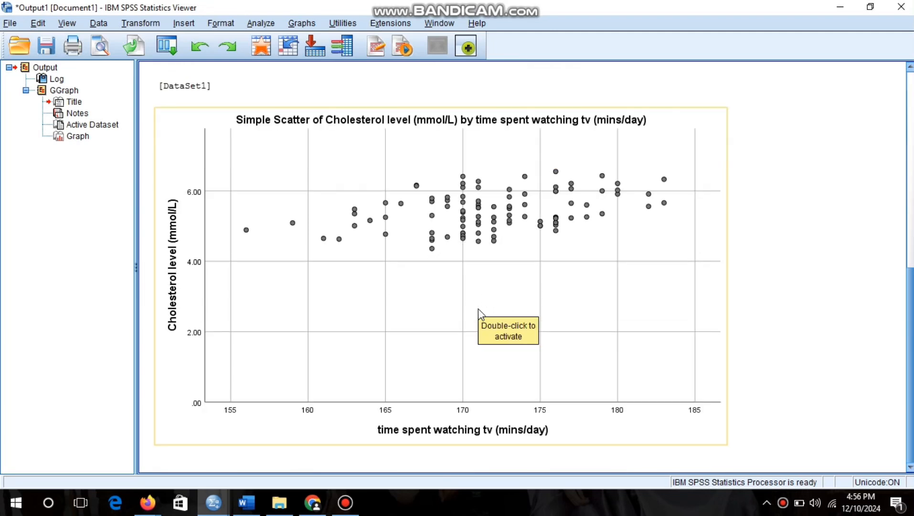
scroll(478, 311, "up", 4)
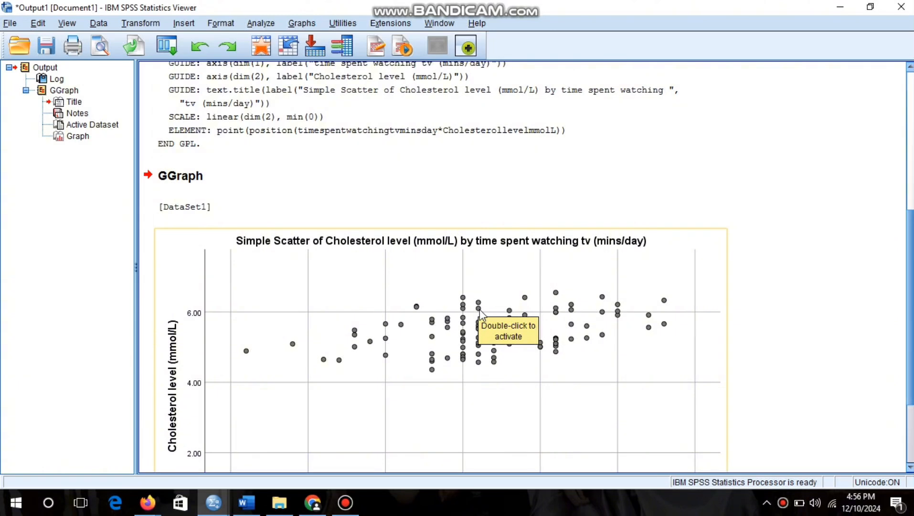
Set up an Explore analysis with time spent watching TV and cholesterol level as the dependent variables
left_click(843, 8)
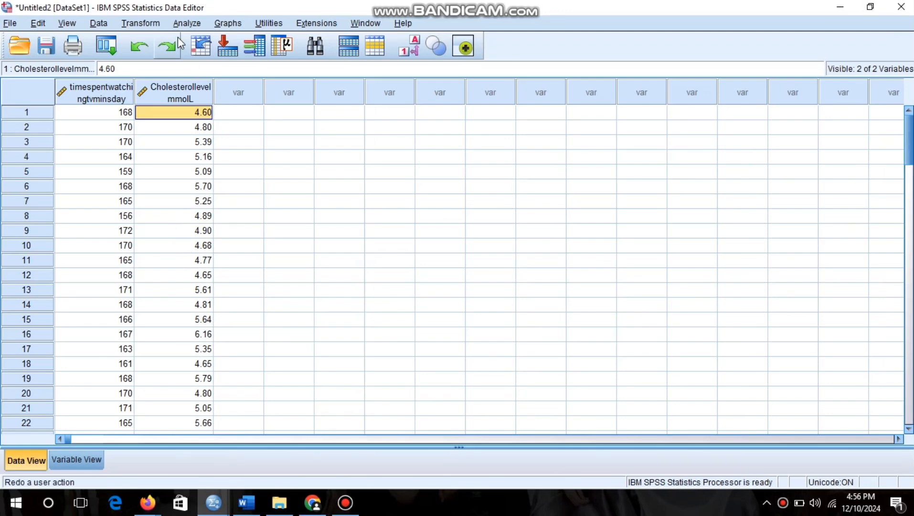
left_click(184, 24)
mouse_move(199, 57)
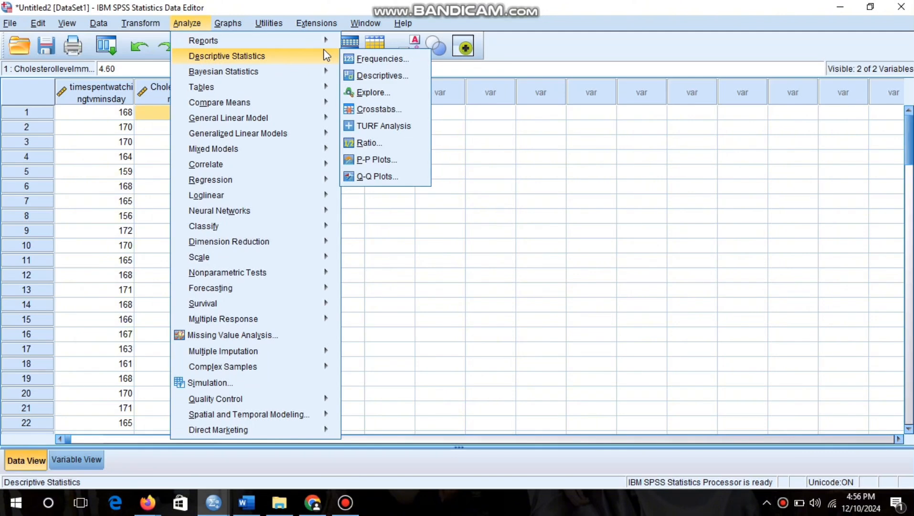
left_click(378, 93)
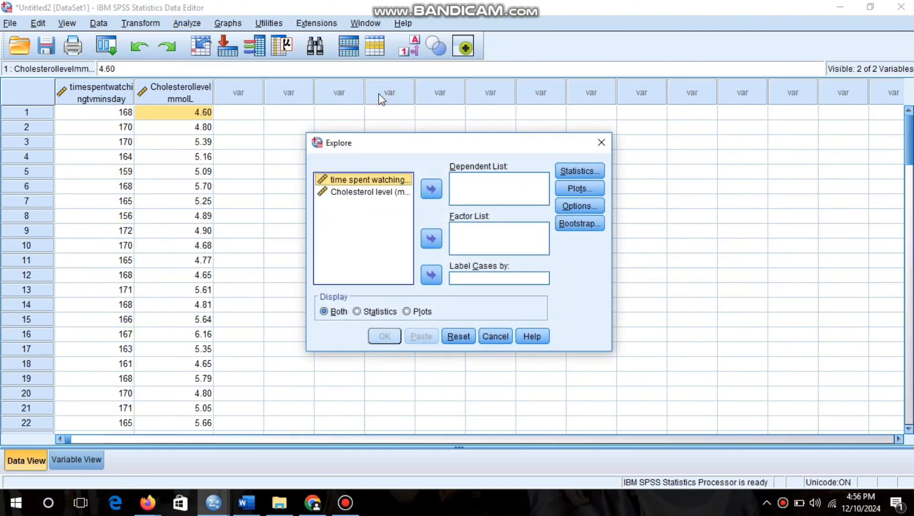
left_click(347, 193, "shift")
left_click_drag(344, 195, 465, 187)
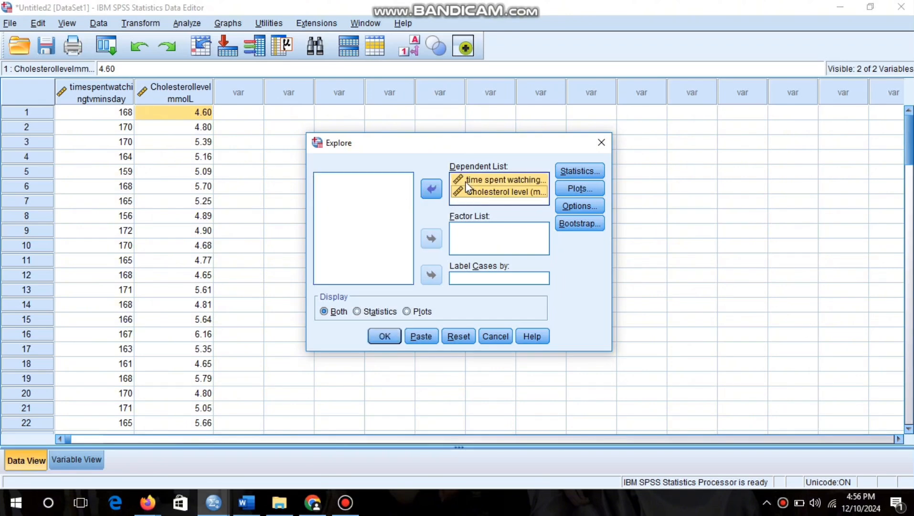
Configure the Explore plots with boxplots set to None, stem-and-leaf turned off, and normality plots with tests turned on
left_click(570, 187)
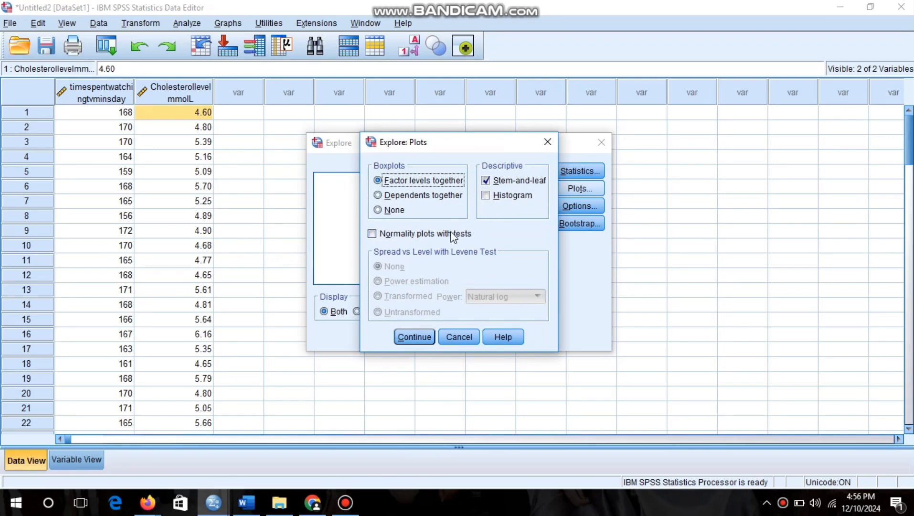
left_click(486, 181)
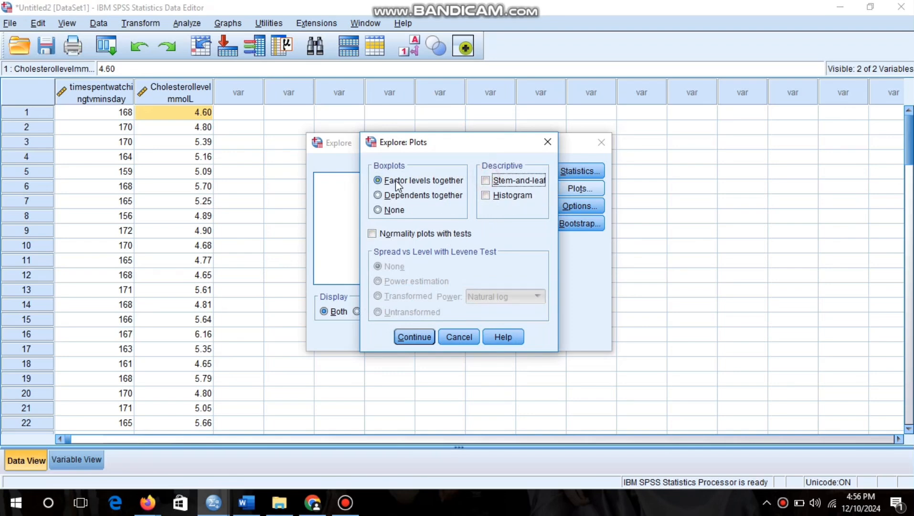
left_click(378, 180)
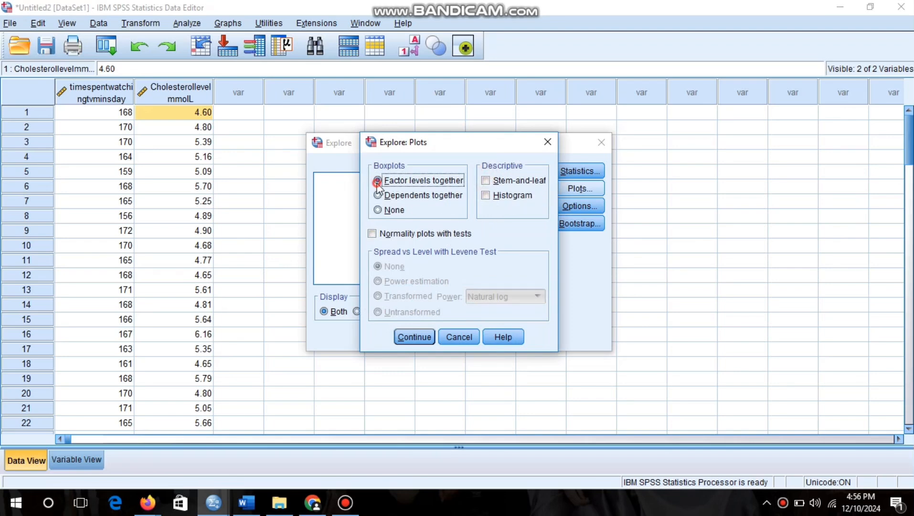
left_click(378, 210)
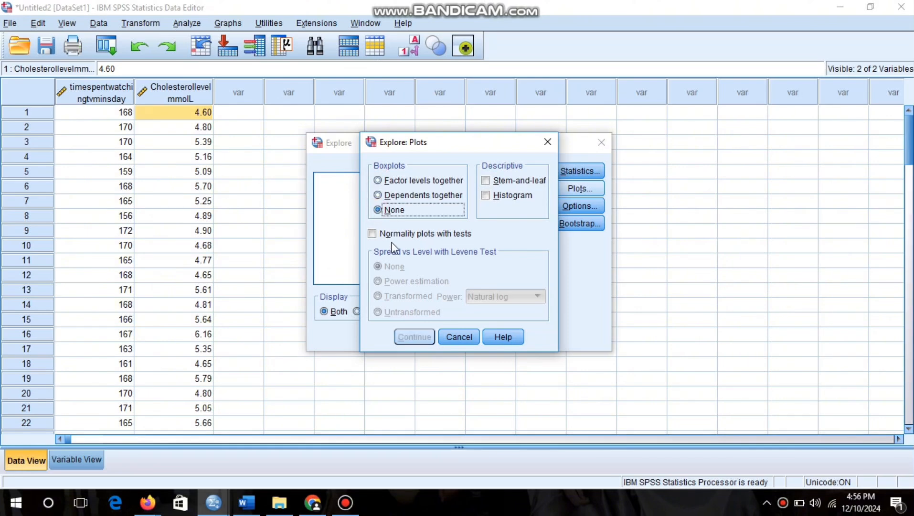
left_click(372, 233)
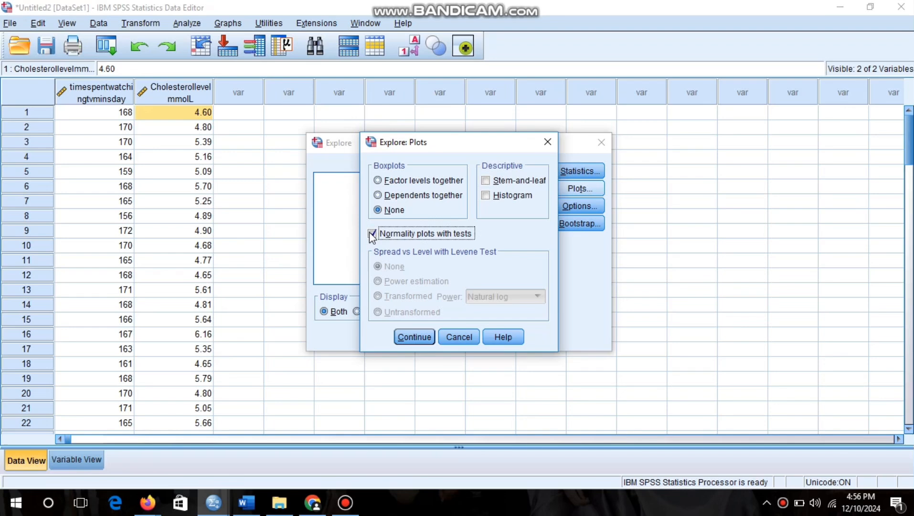
left_click(406, 340)
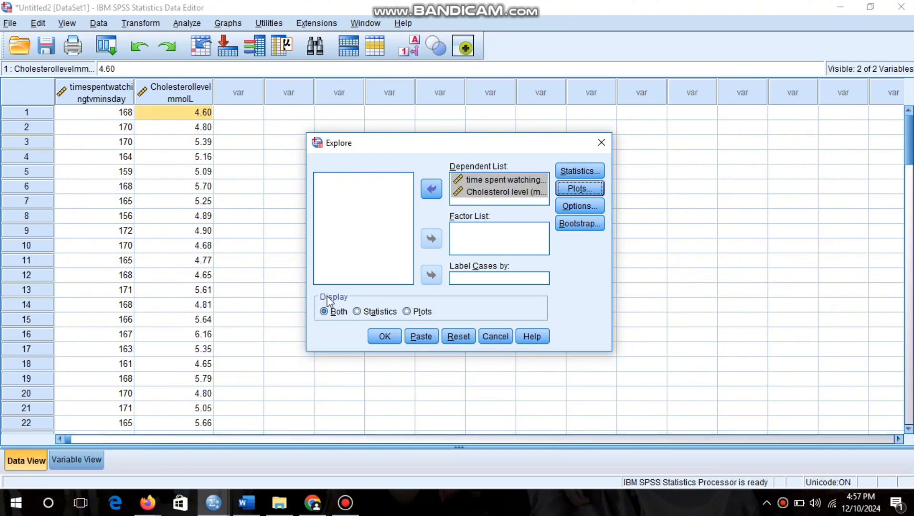
Run Explore with only plots displayed and examine the Tests of Normality table for both variables
left_click(406, 313)
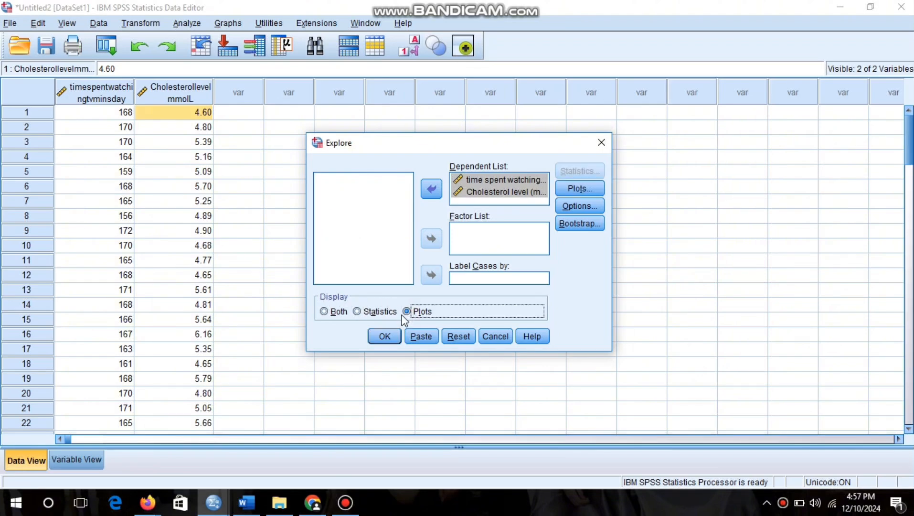
left_click(389, 341)
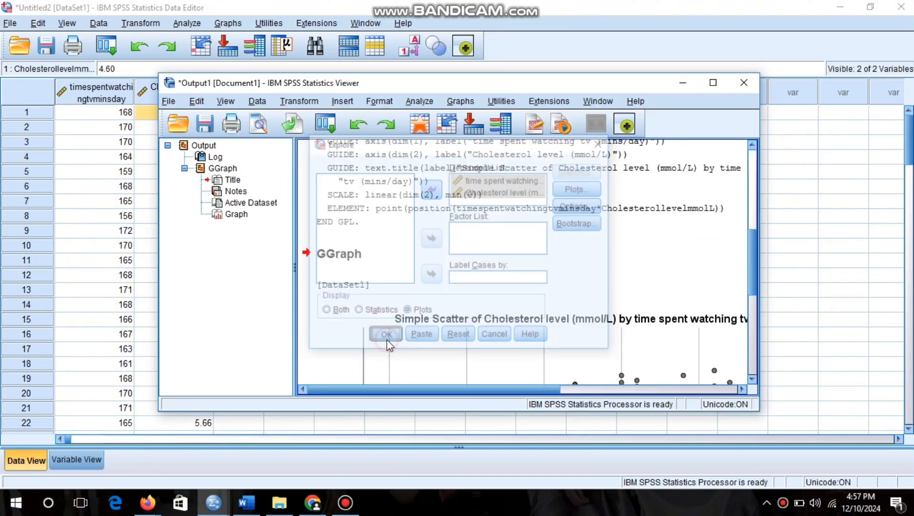
left_click(713, 83)
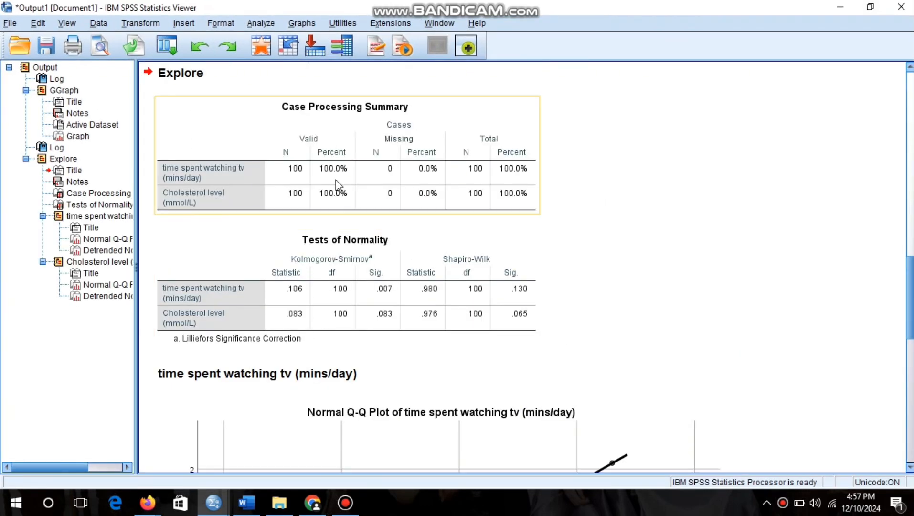
left_click(248, 249)
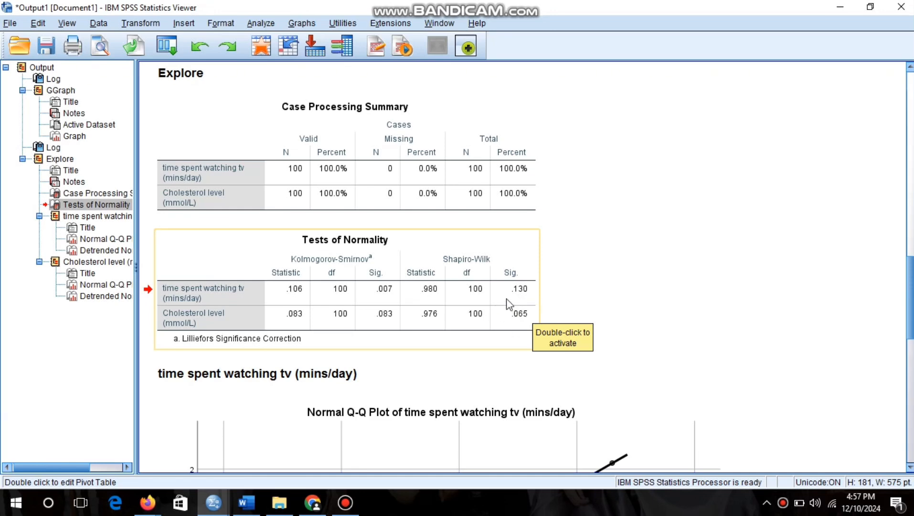
Set up a Bivariate Correlation between time spent watching TV and cholesterol level
left_click(841, 7)
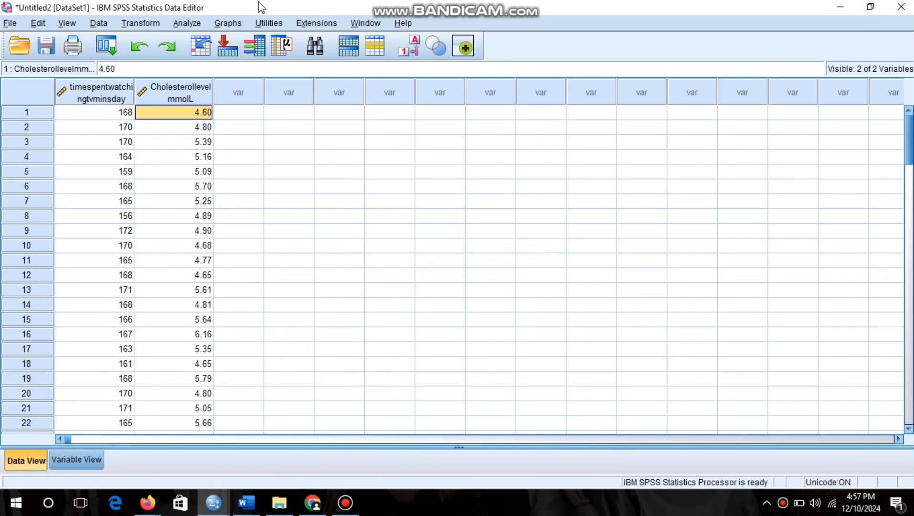
left_click(180, 24)
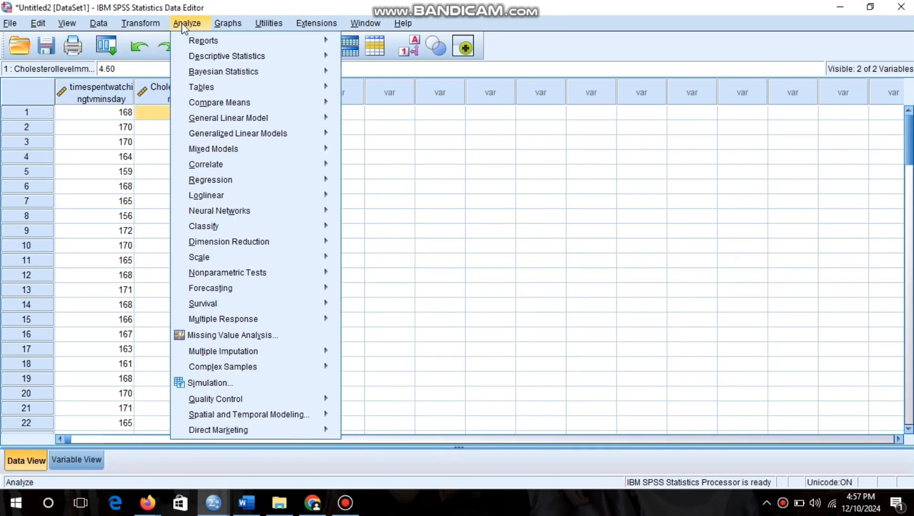
mouse_move(241, 124)
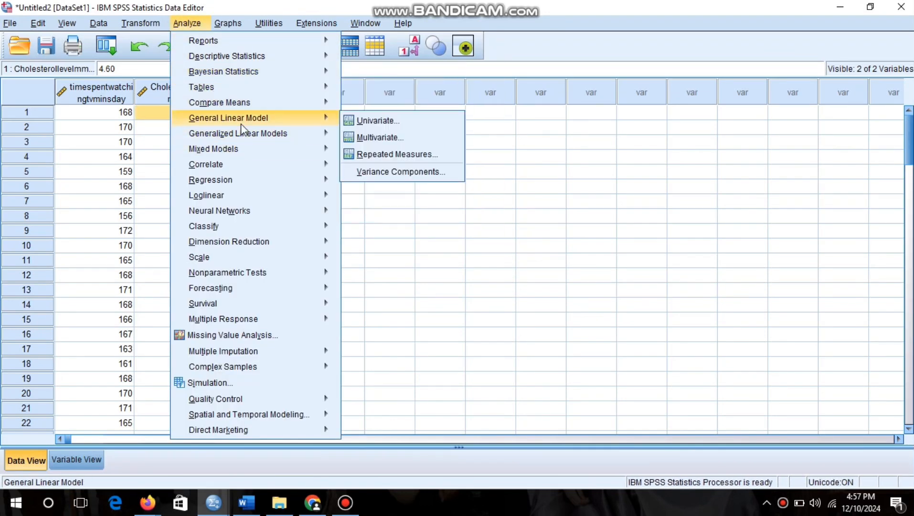
mouse_move(242, 166)
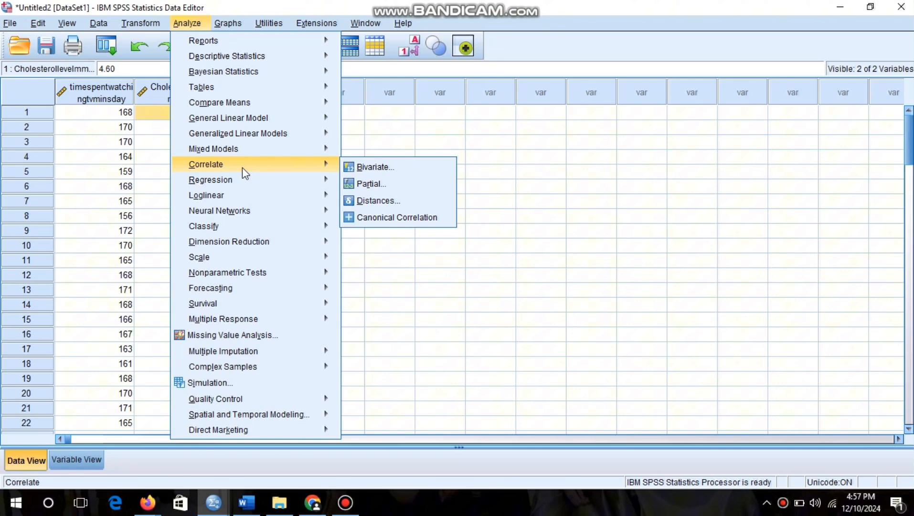
left_click(352, 173)
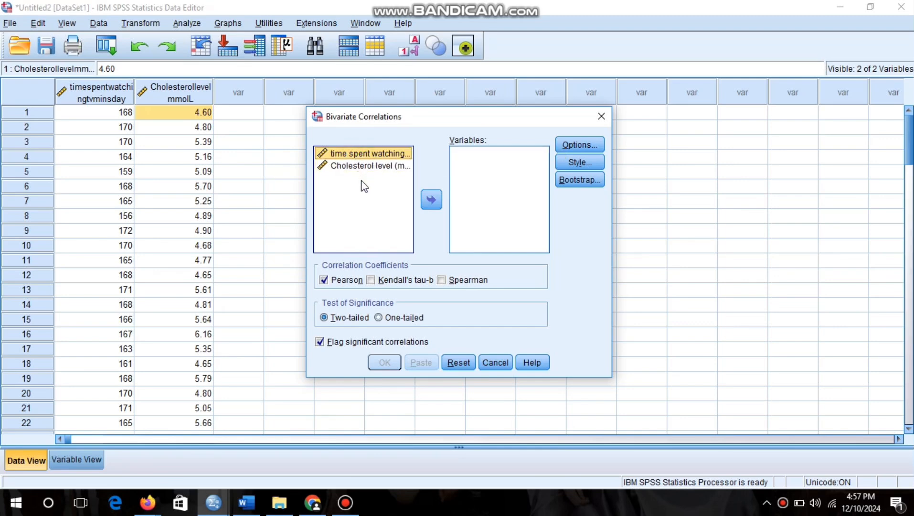
left_click(361, 167, "shift")
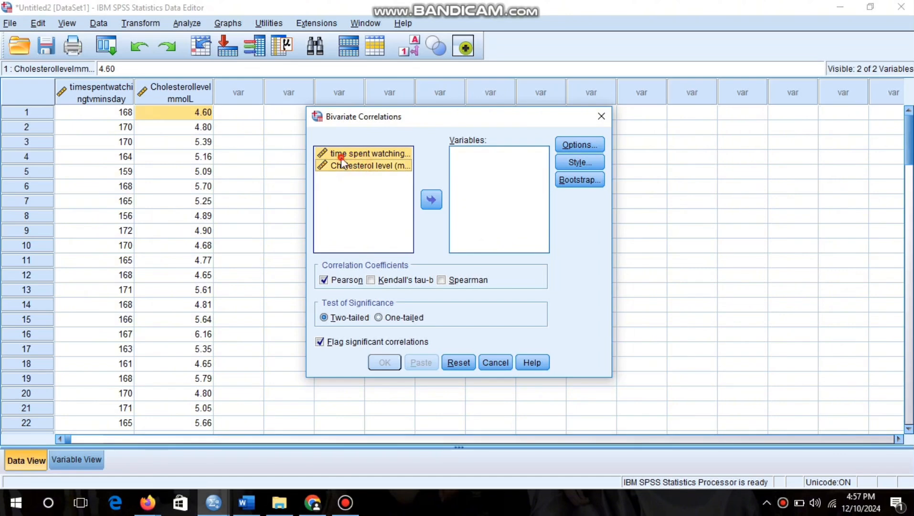
left_click_drag(341, 157, 488, 171)
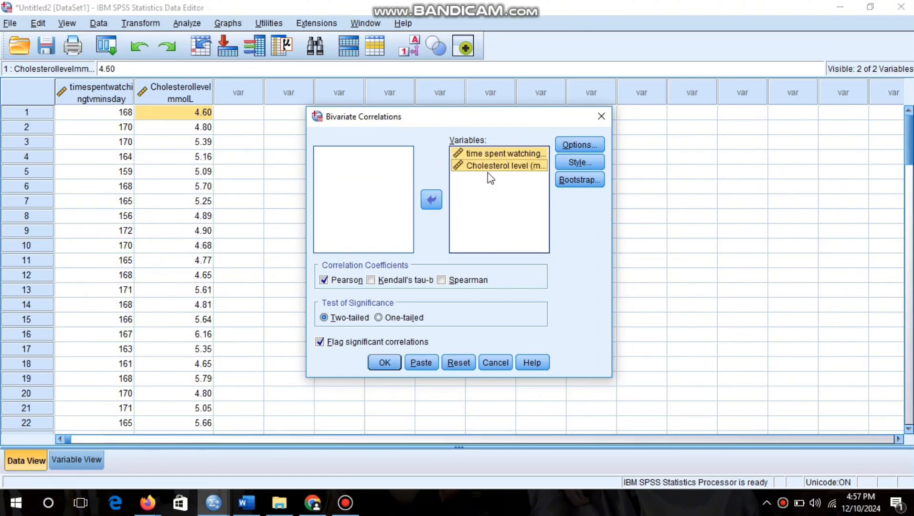
Run the two-tailed Pearson correlation with missing cases excluded pairwise and significant correlations flagged
left_click(324, 280)
left_click(324, 280)
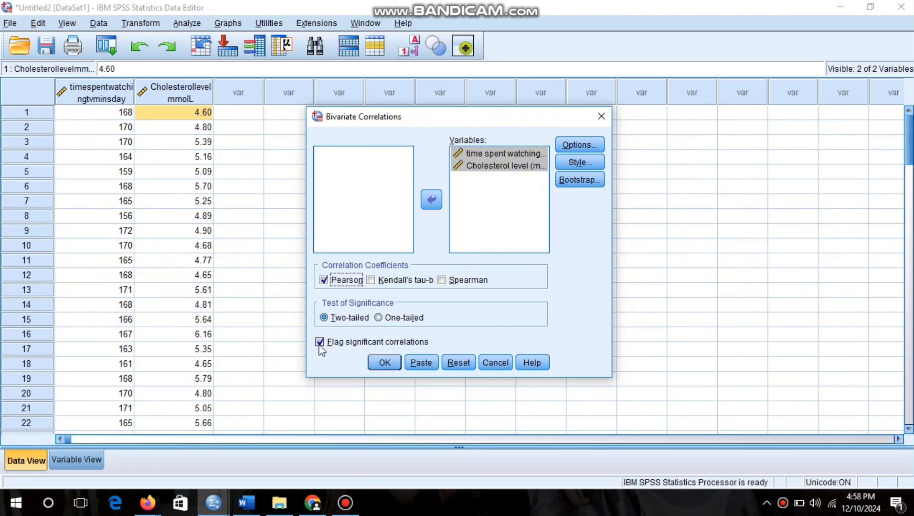
left_click(576, 146)
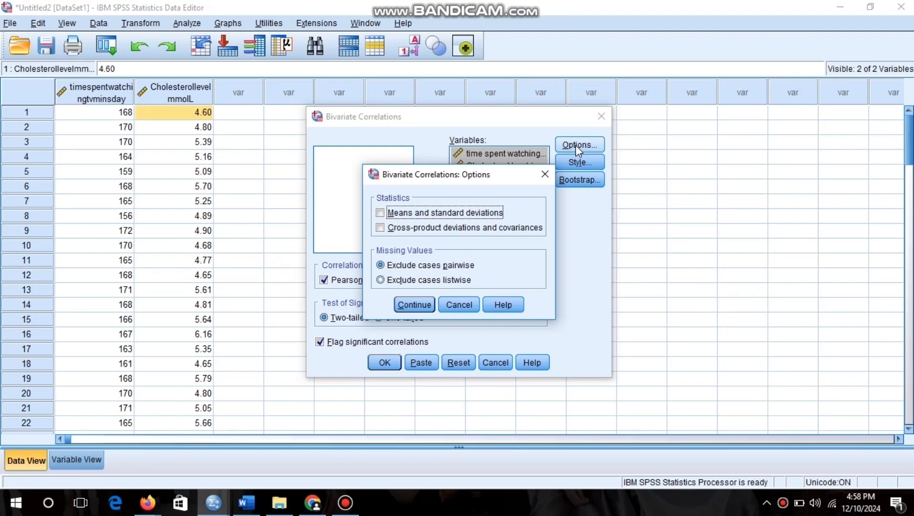
left_click(379, 266)
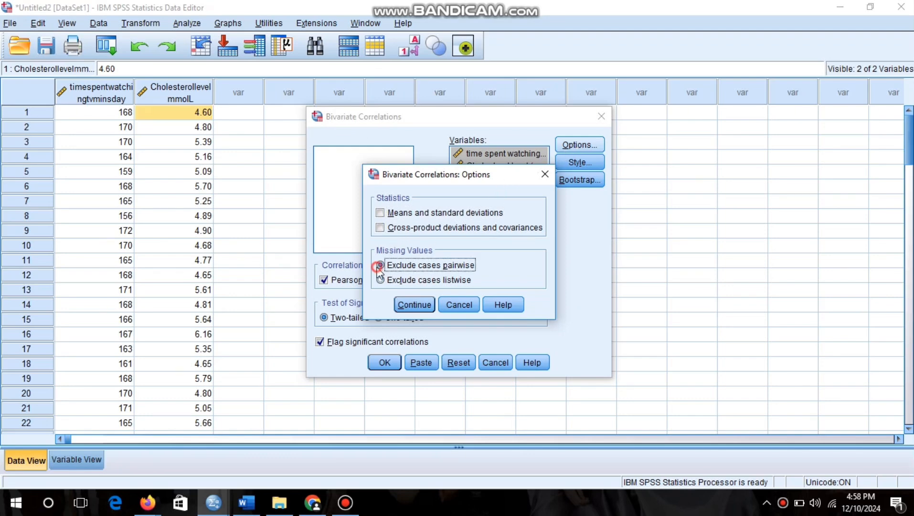
left_click(415, 305)
left_click(387, 363)
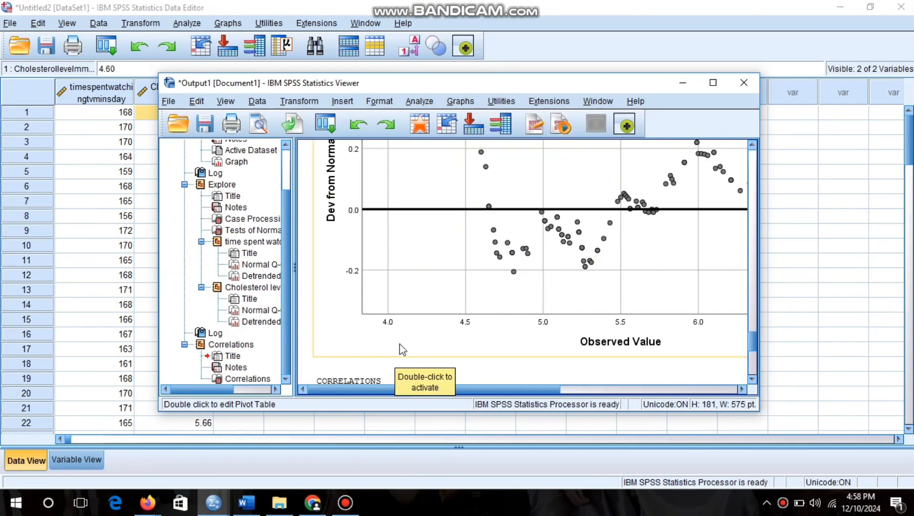
Examine the Correlations table for the Pearson coefficient and significance between TV-watching time and cholesterol level
left_click(713, 82)
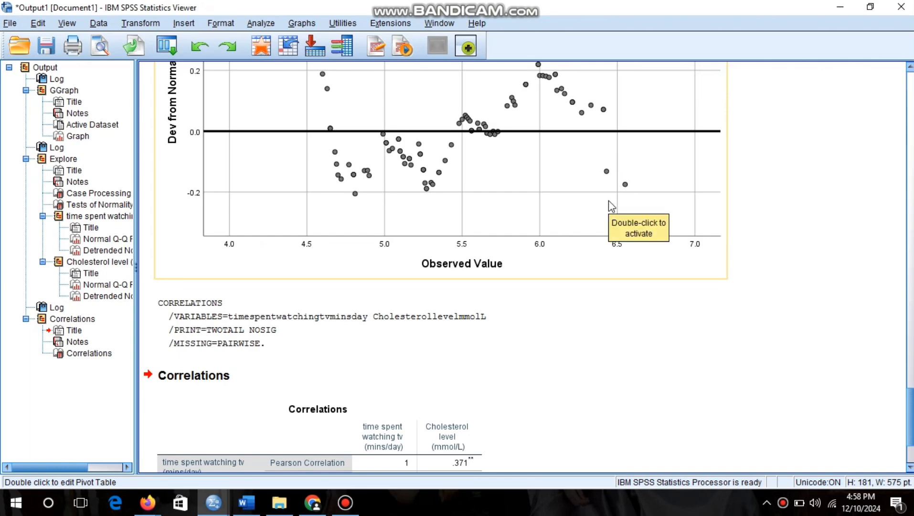
scroll(610, 206, "down", 3)
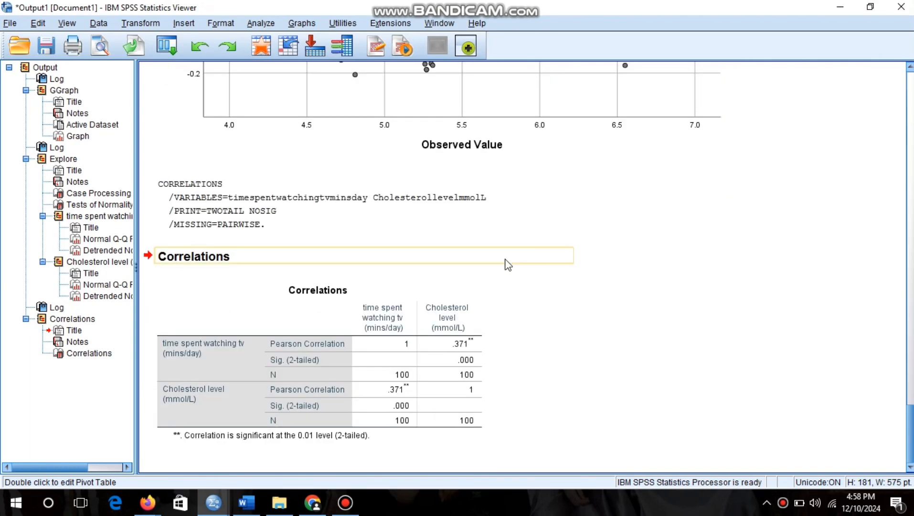
left_click(249, 316)
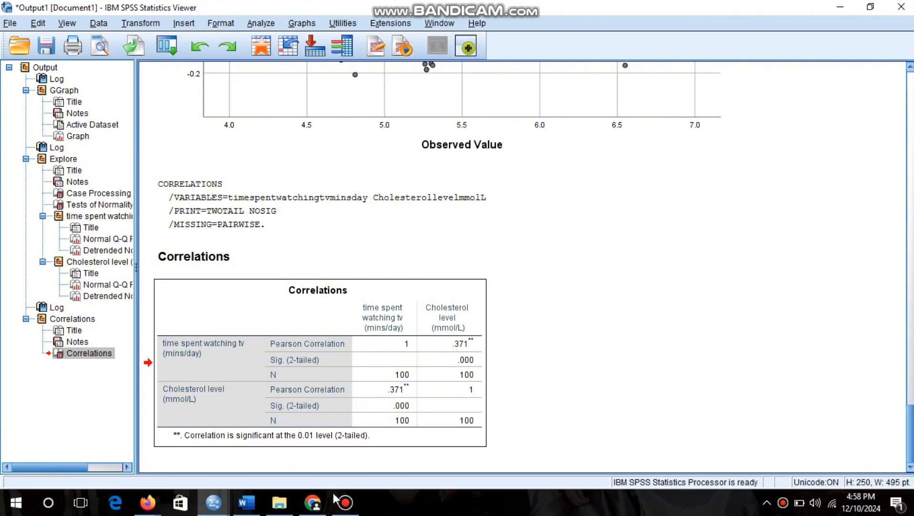
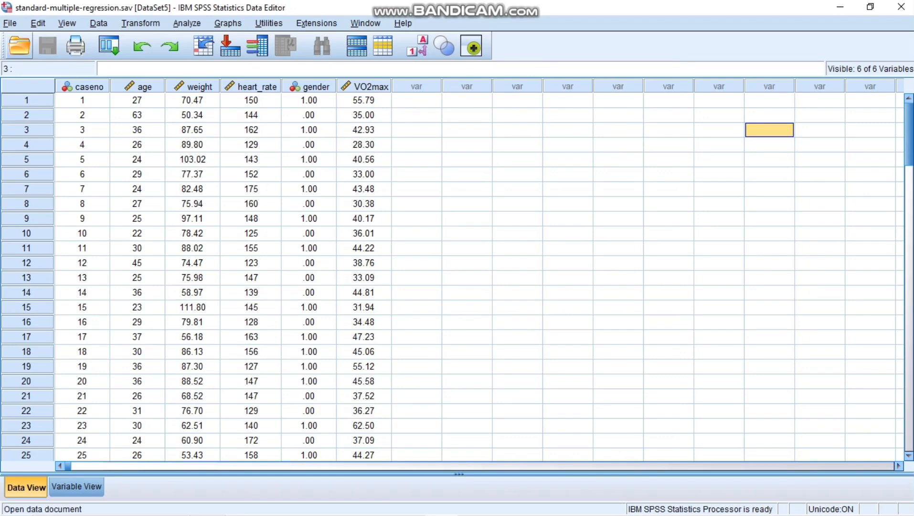
Review the variables and data values in the standard-multiple-regression.sav dataset
left_click(10, 23)
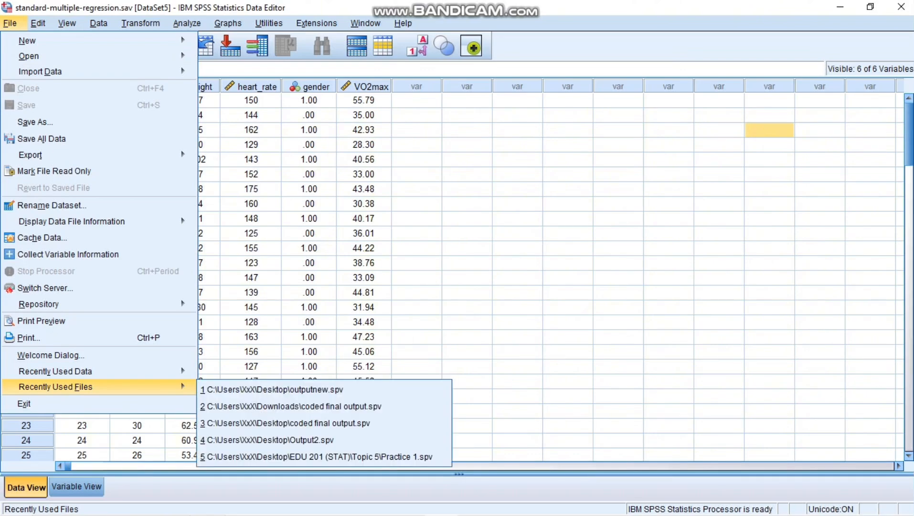
left_click(77, 486)
left_click(77, 486)
left_click(26, 487)
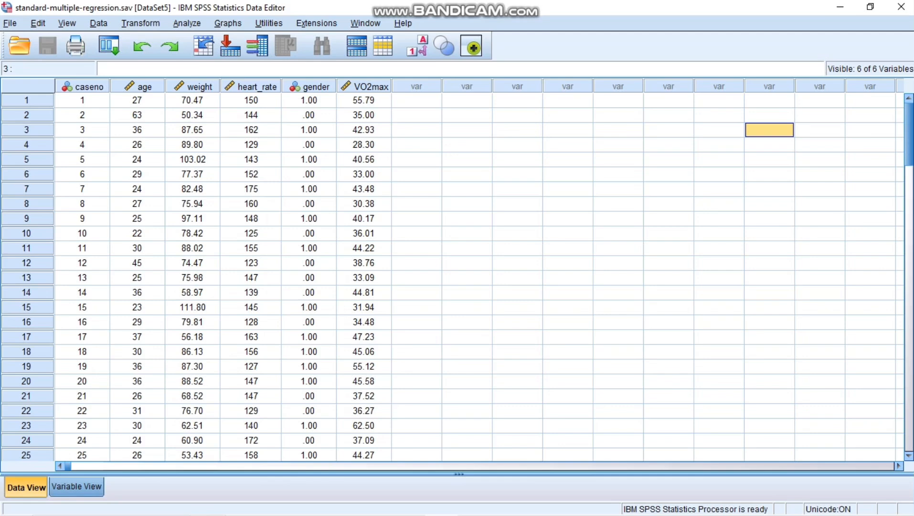
Open the value labels of the gender variable to check how its categories are coded
left_click(77, 486)
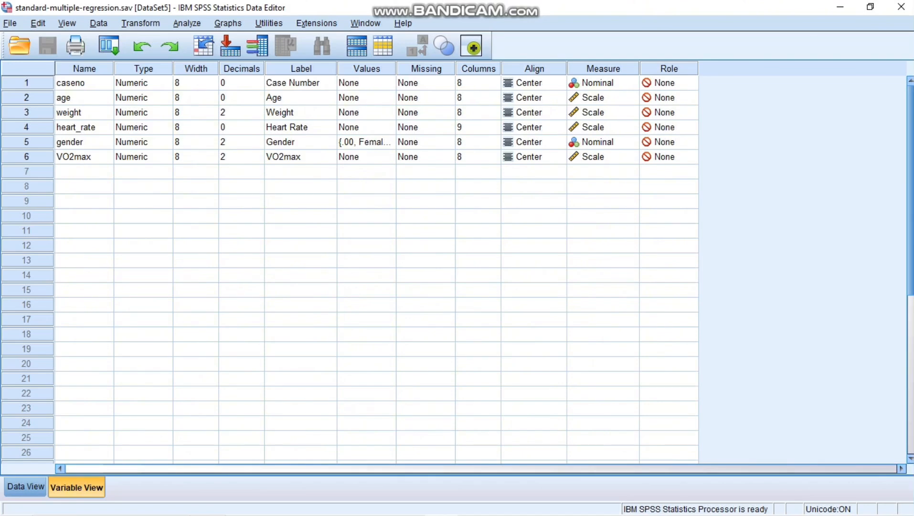
left_click(84, 141)
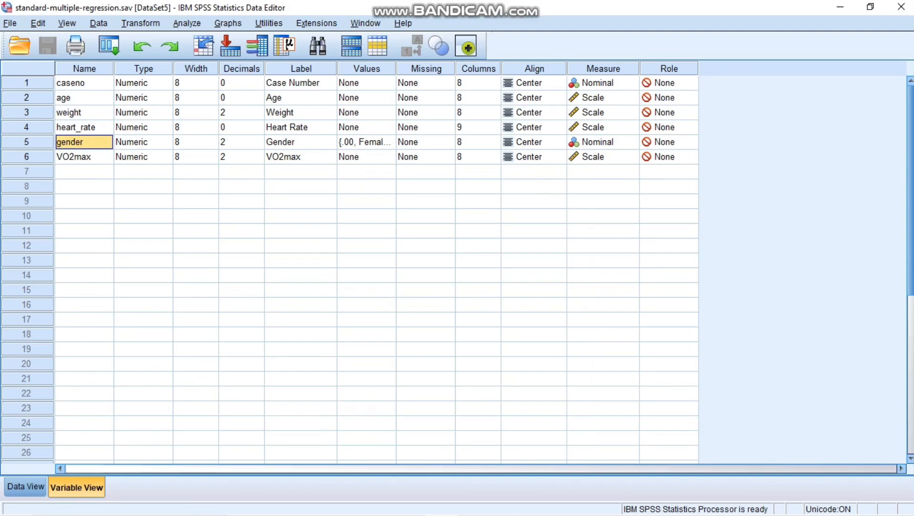
left_click(366, 143)
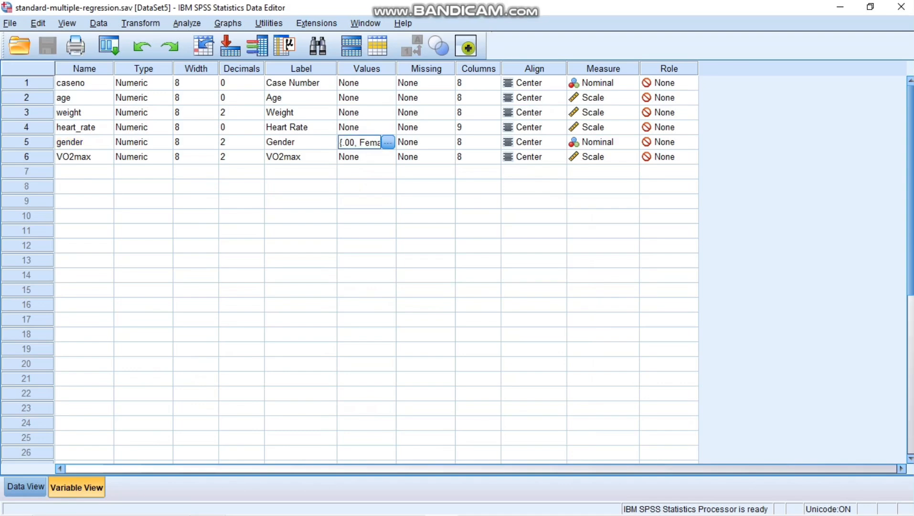
left_click(388, 143)
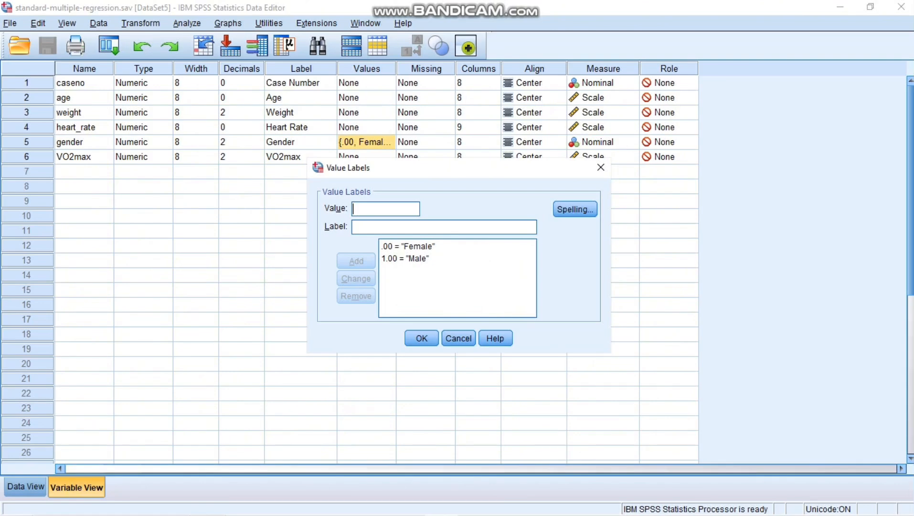
Close the gender value labels and open the Linear Regression setup from the dataset's data view
key("Return")
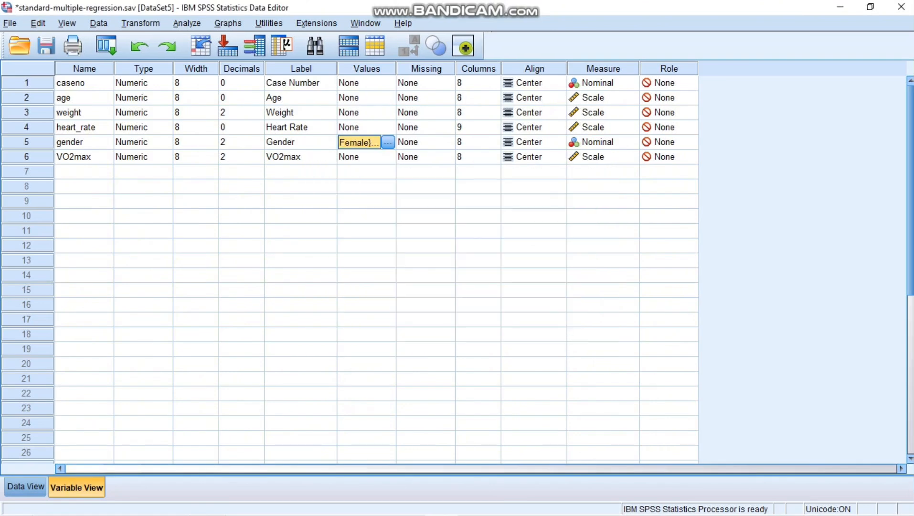
left_click(26, 486)
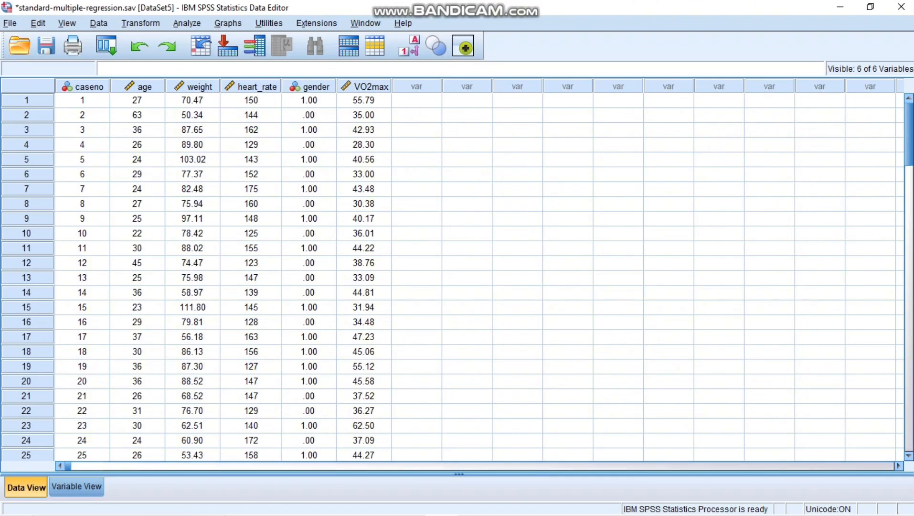
key("alt+a")
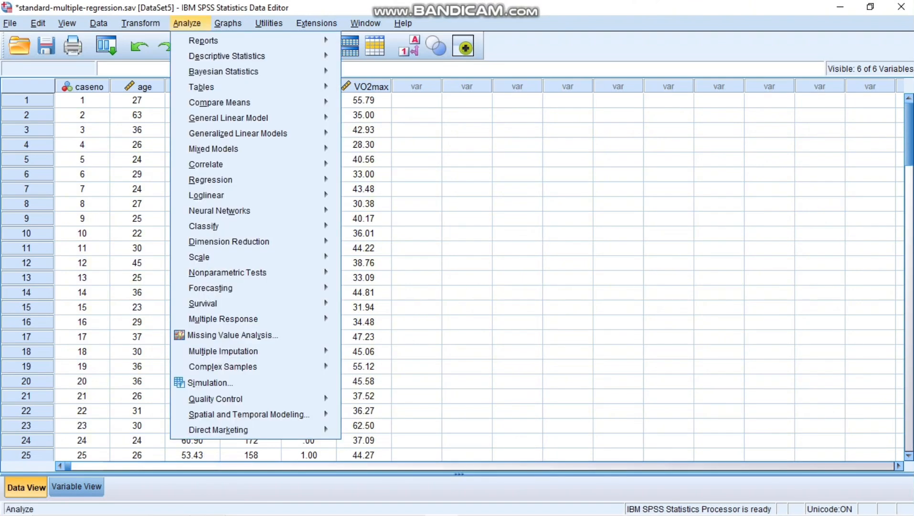
key("Down")
key("Down")
key("Down")
key("Down")
key("Down")
key("Down")
key("Down")
key("Down")
key("Down")
key("Down")
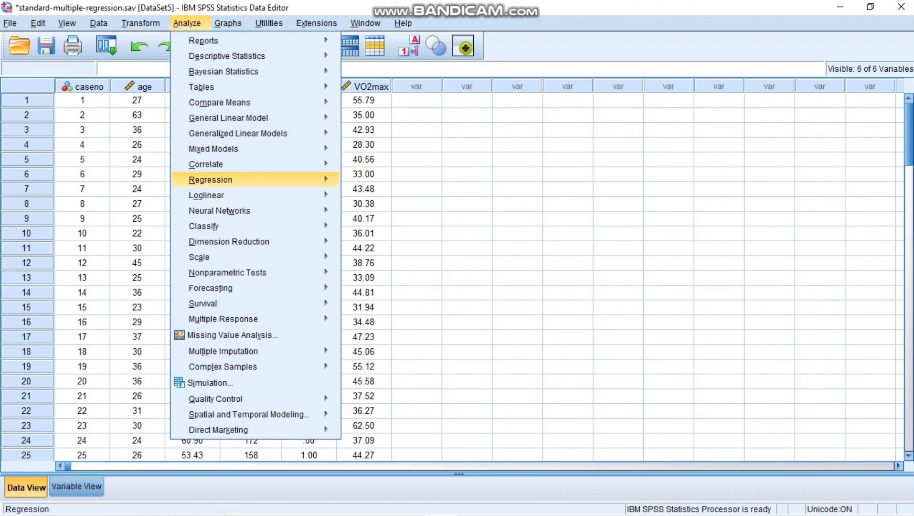
key("Right")
key("Down")
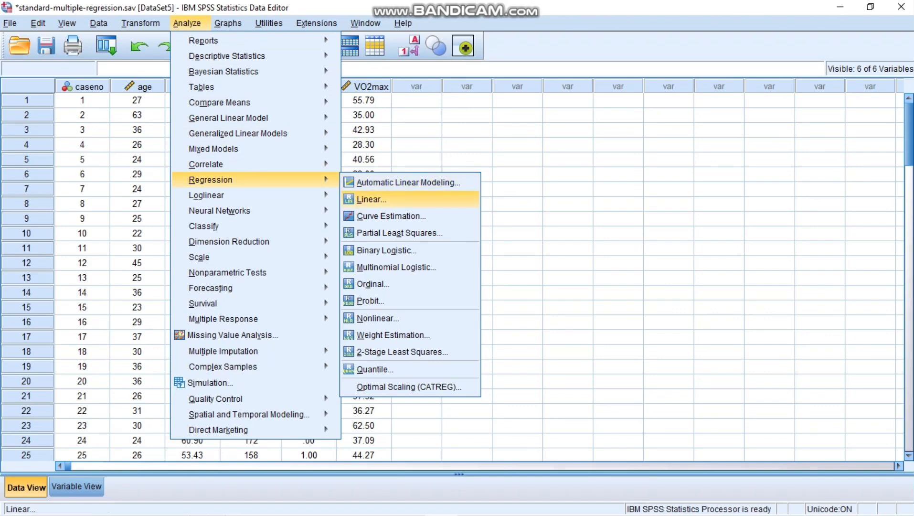
key("Return")
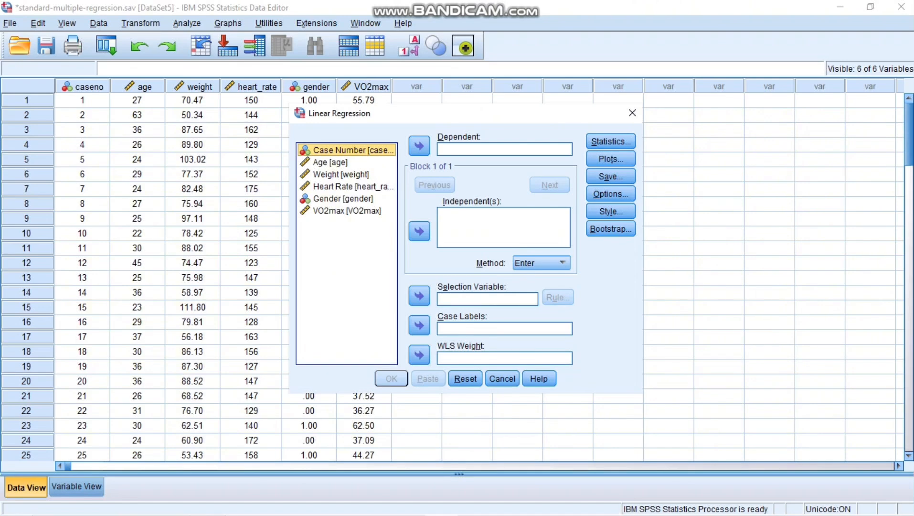
Assign VO2max as the dependent variable and Age, Weight, Heart Rate and Gender as the independent variables
left_click(504, 149)
left_click(503, 228)
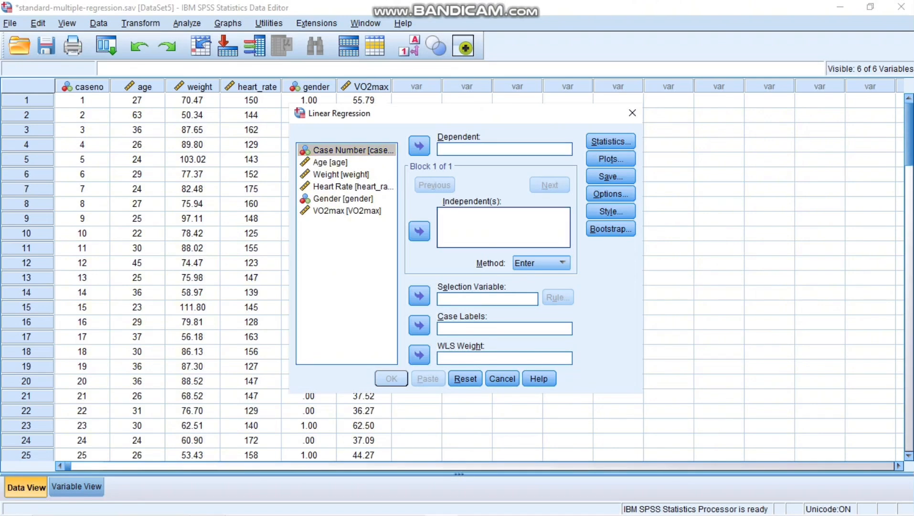
left_click(347, 211)
left_click(419, 146)
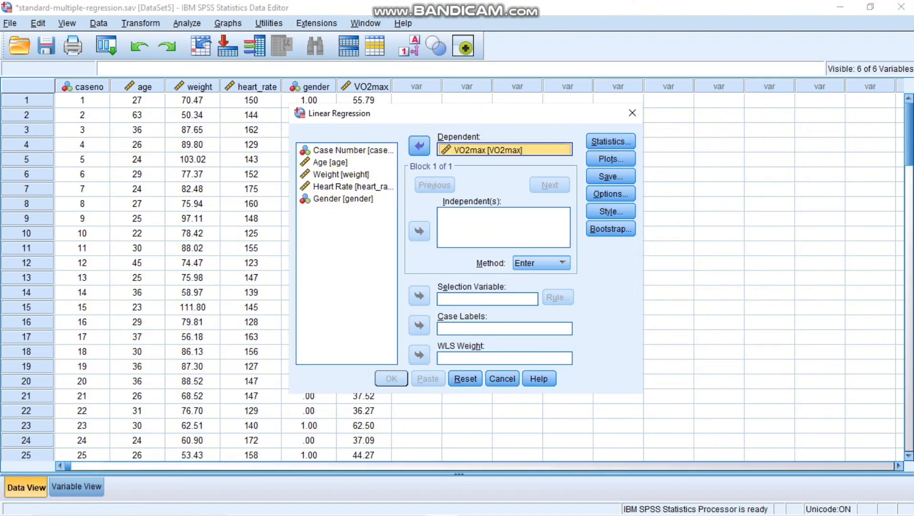
left_click(331, 163)
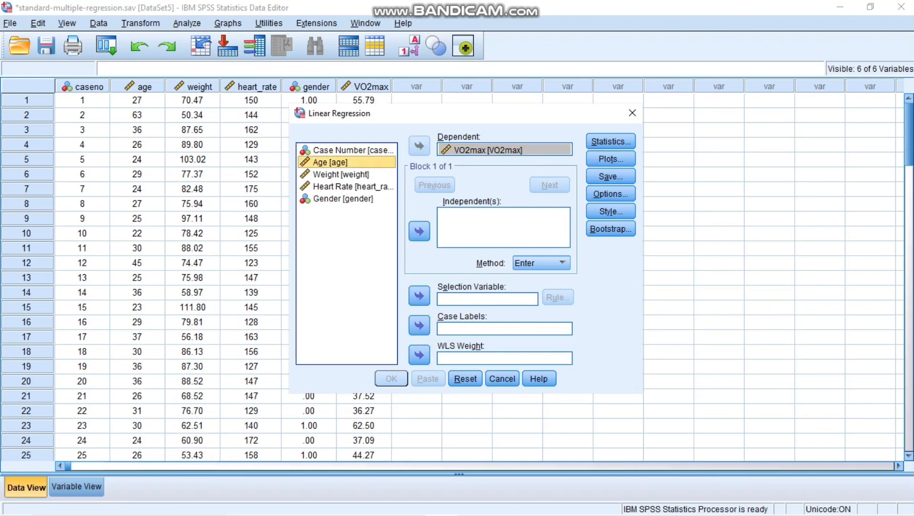
left_click(419, 231)
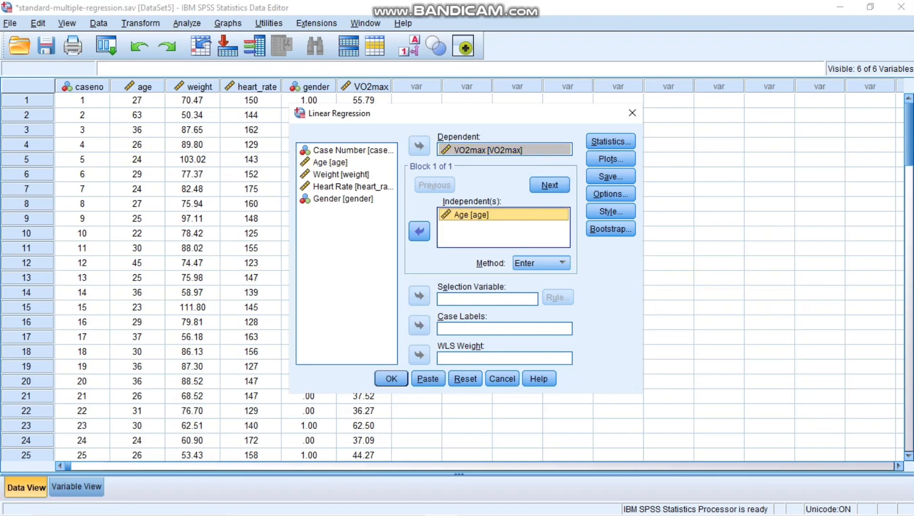
left_click(419, 231)
left_click(419, 231)
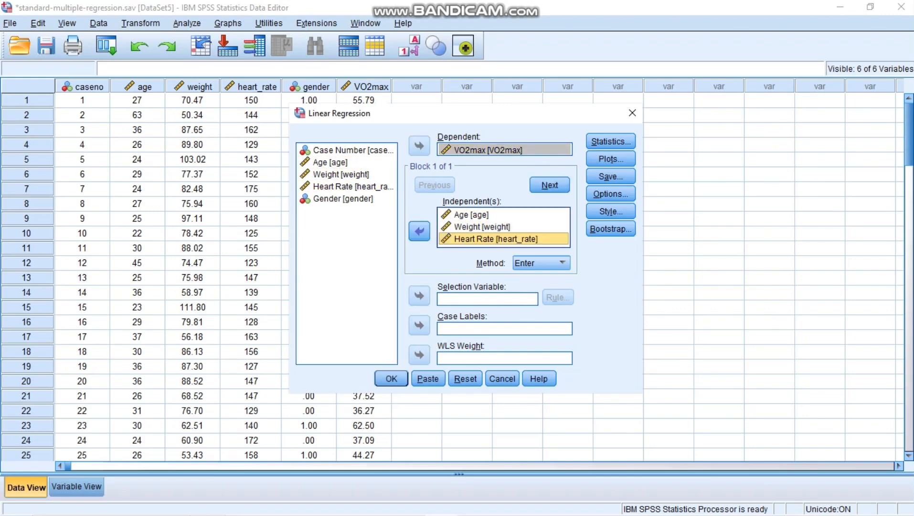
left_click(419, 231)
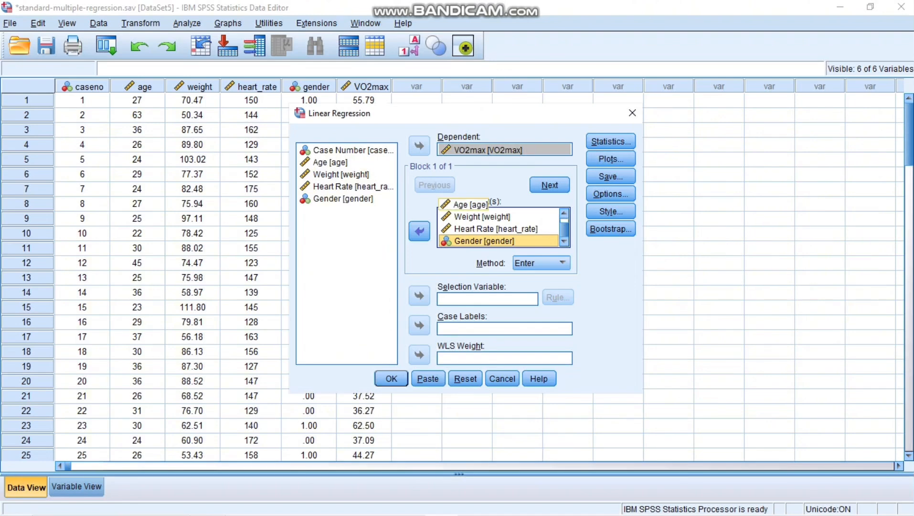
Request 95% confidence intervals, descriptives, part and partial correlations, and collinearity diagnostics in the regression statistics
left_click(610, 141)
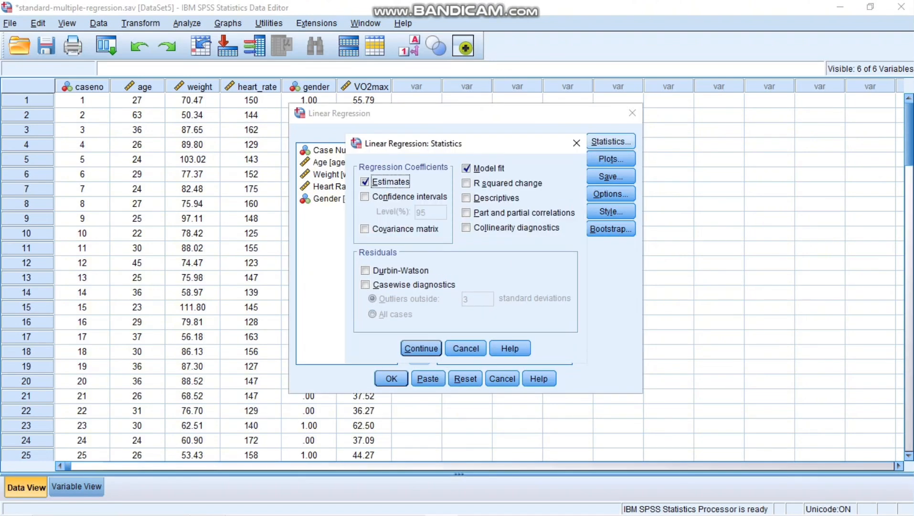
left_click(365, 196)
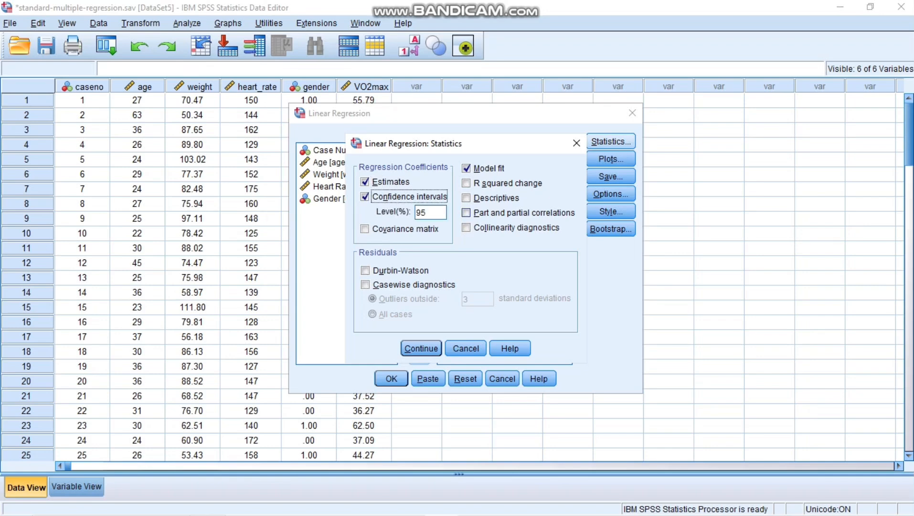
key("Tab")
left_click(434, 212)
left_click(466, 197)
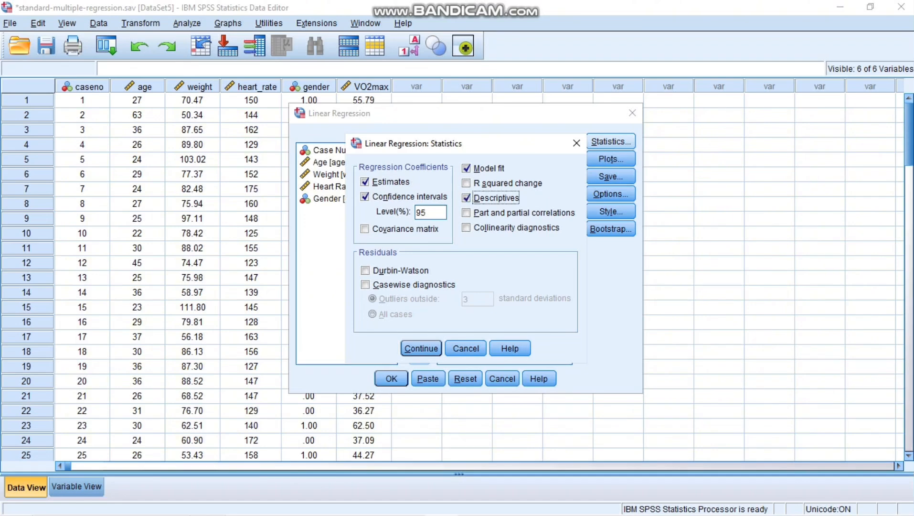
left_click(465, 212)
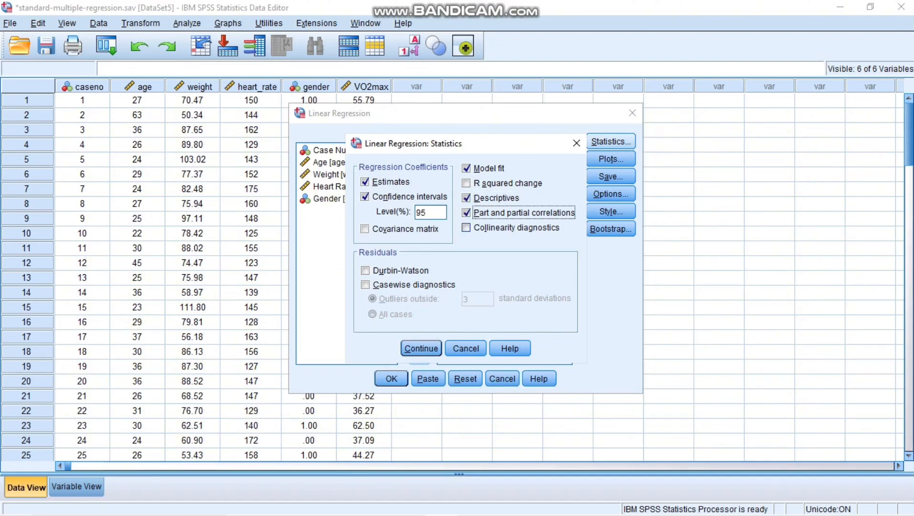
left_click(466, 228)
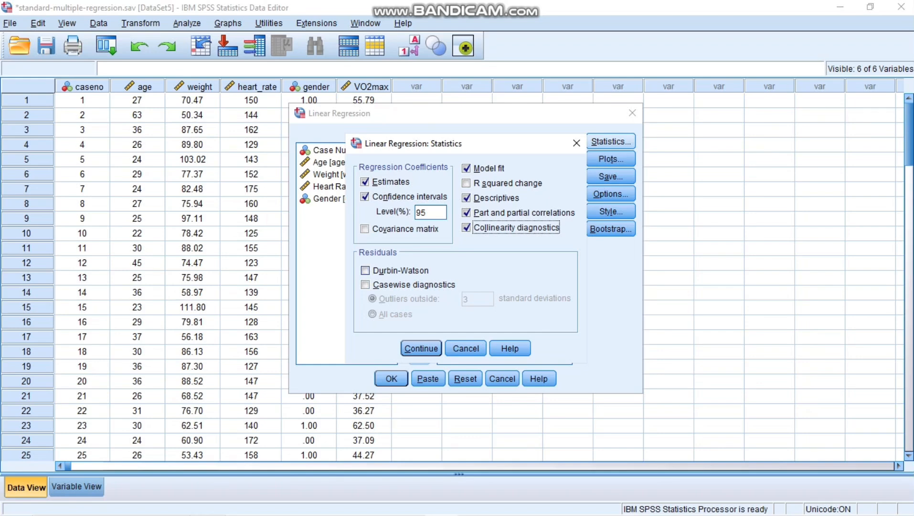
Add the Durbin-Watson test and casewise diagnostics for outliers outside 3 standard deviations to the regression statistics
left_click(365, 271)
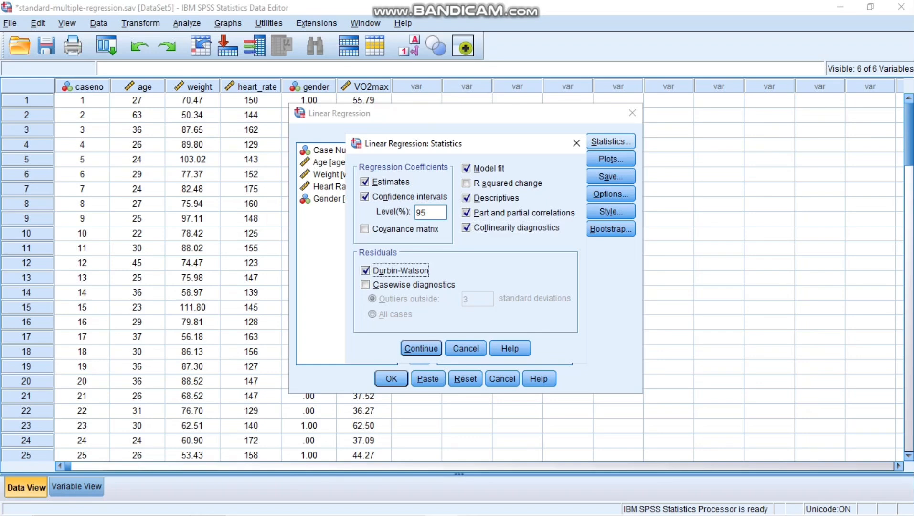
left_click(365, 285)
left_click(478, 299)
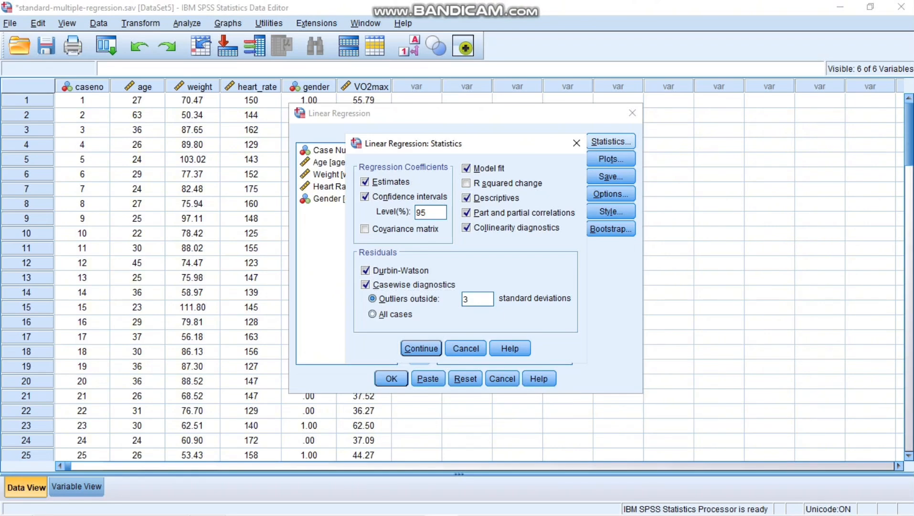
key("Return")
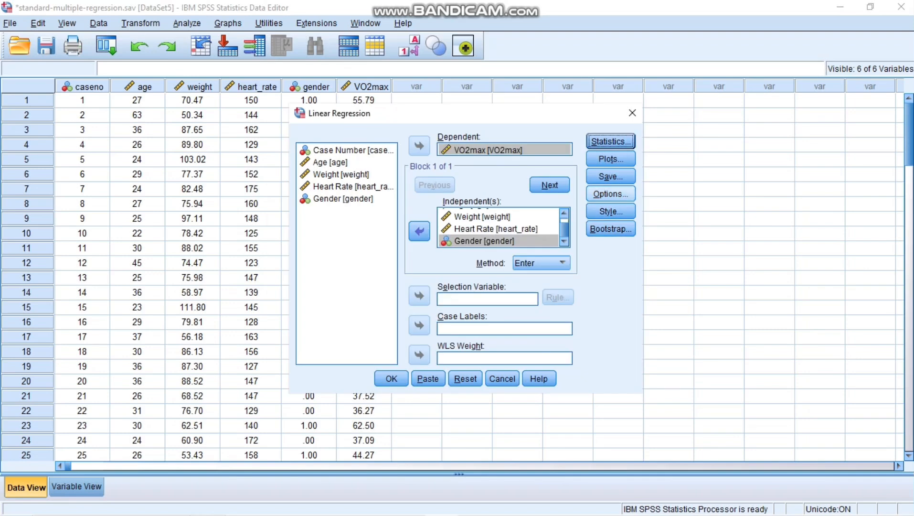
Request a histogram and normal probability plot of the standardized residuals, along with all partial plots
key("alt+t")
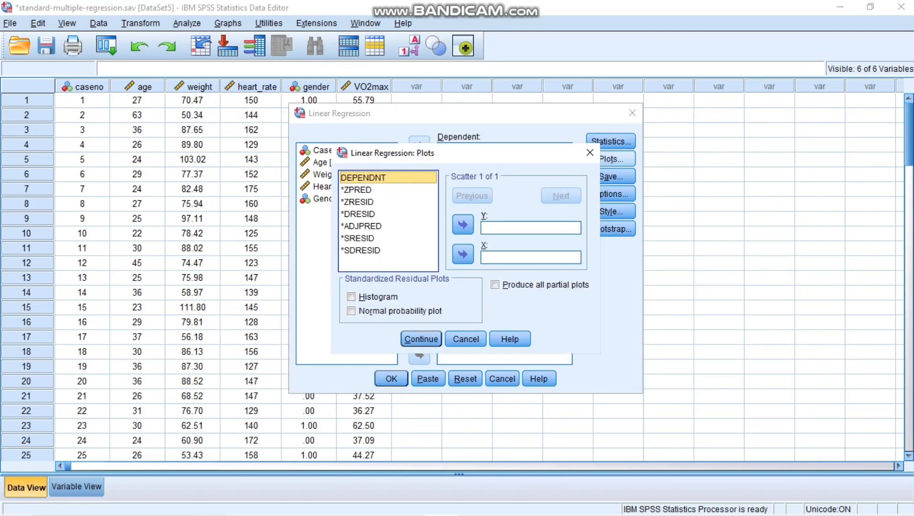
key("alt+h")
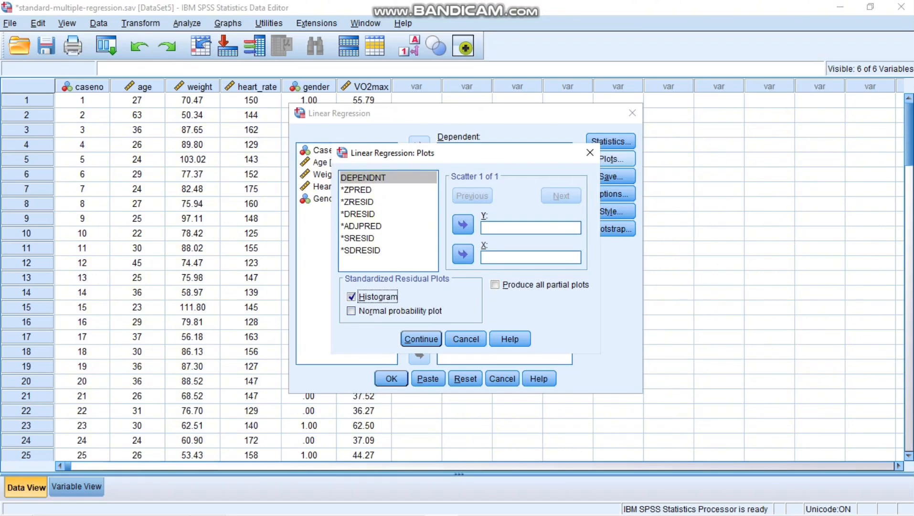
key("alt+r")
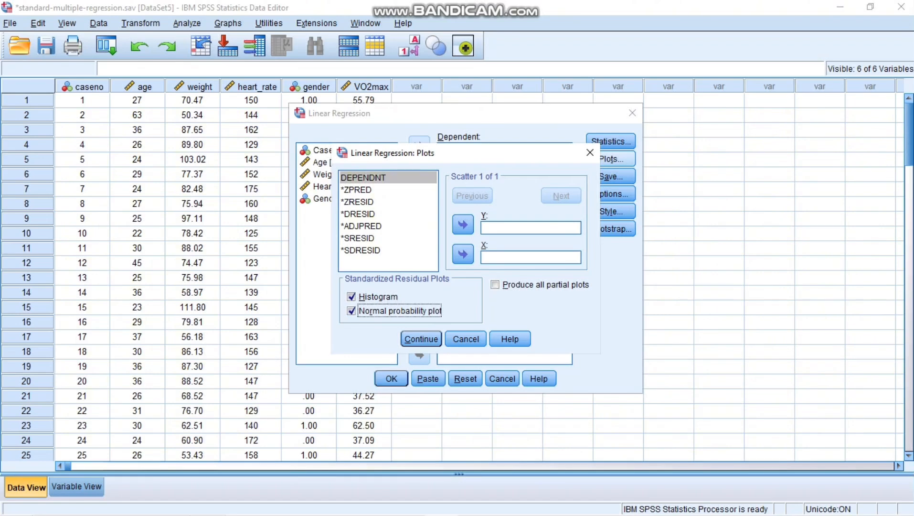
key("alt+p")
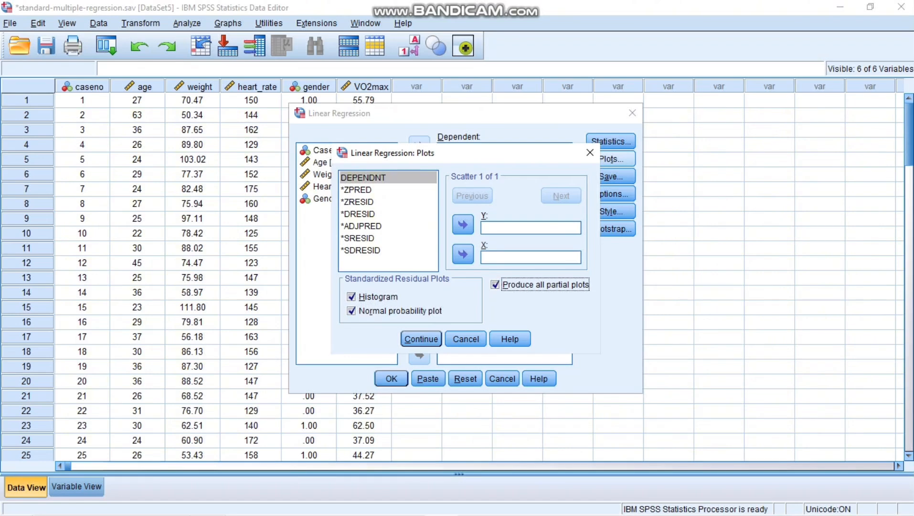
key("alt+c")
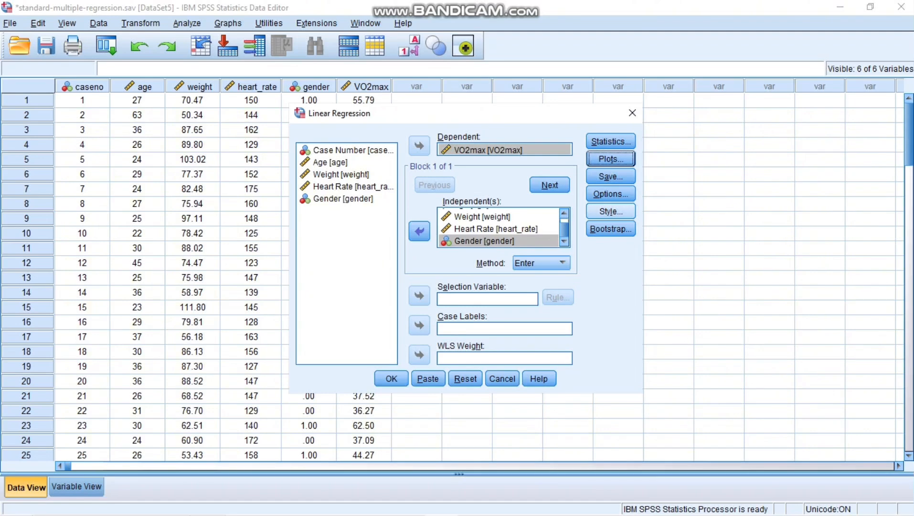
Choose to save the unstandardized, standardized, studentized and studentized deleted residuals as new variables
key("alt+a")
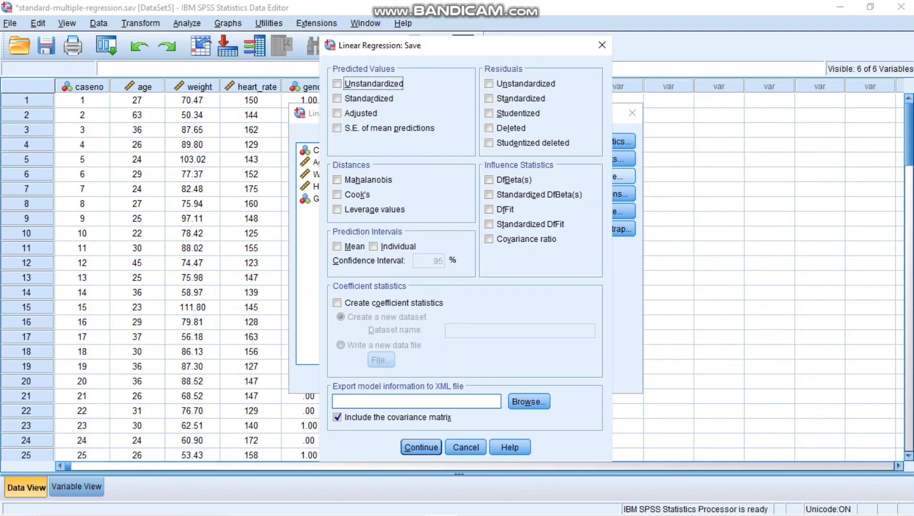
left_click(489, 84)
left_click(489, 99)
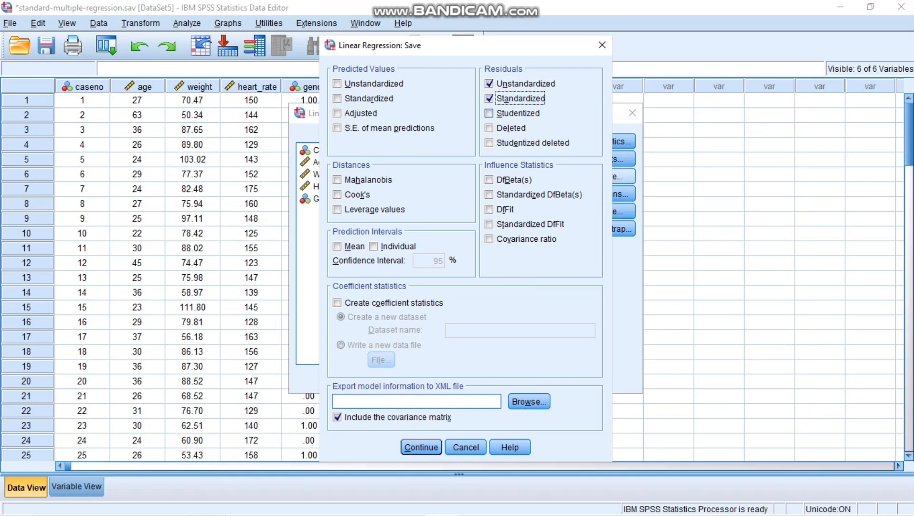
left_click(489, 113)
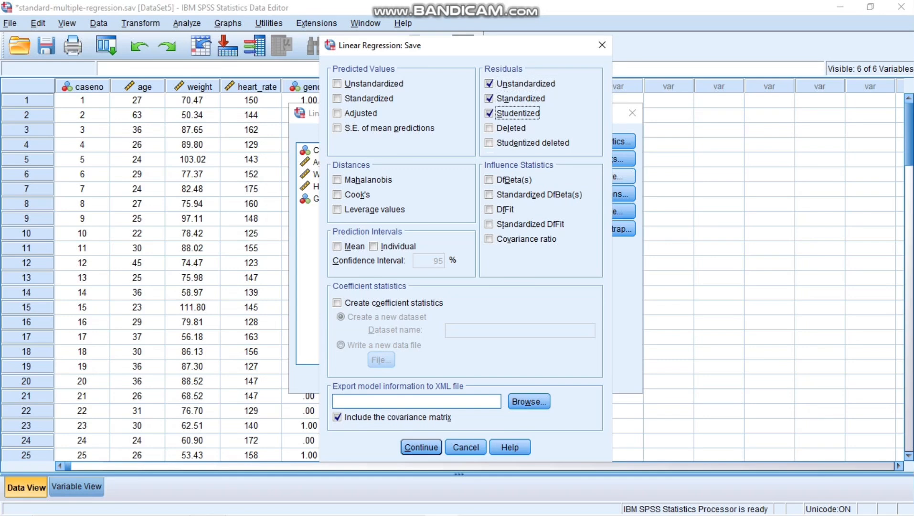
left_click(489, 142)
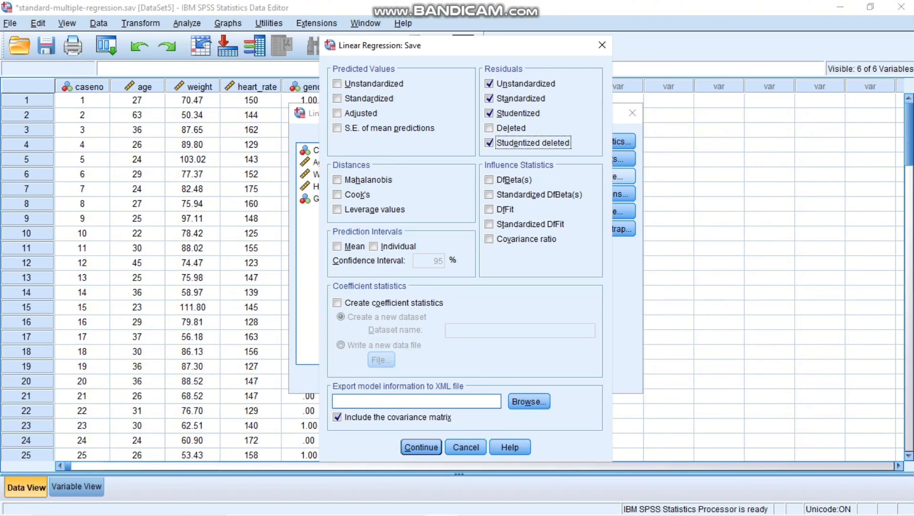
Choose to save Cook's distances and leverage values as well, and run the regression
left_click(337, 194)
left_click(337, 209)
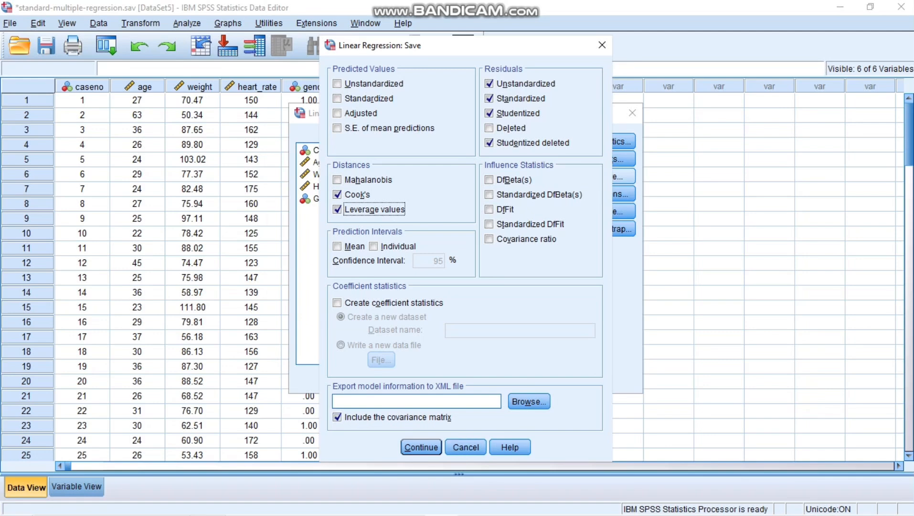
left_click(421, 446)
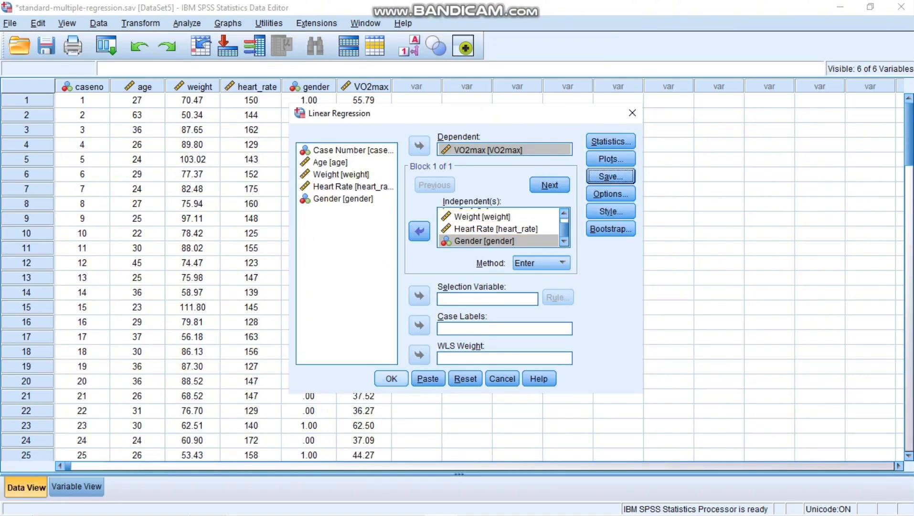
left_click(391, 378)
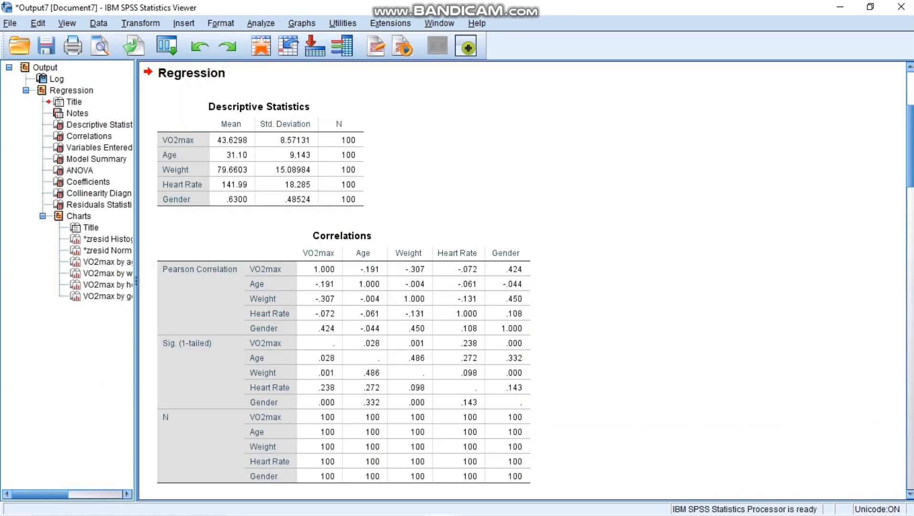
Look over the regression output from the descriptive statistics and correlations through the coefficients, residual histogram and partial regression plots
scroll(399, 70, "up", 3)
scroll(398, 69, "down", 3)
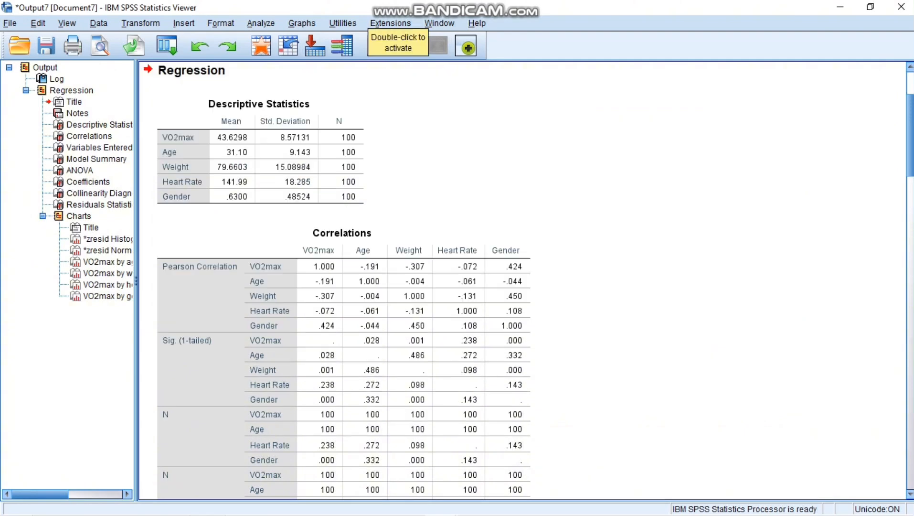
scroll(363, 217, "down", 10)
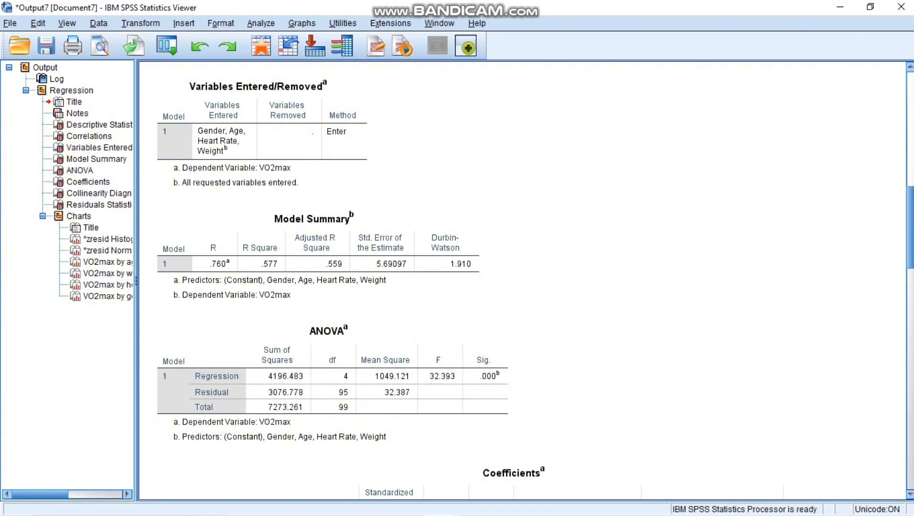
scroll(334, 313, "down", 6)
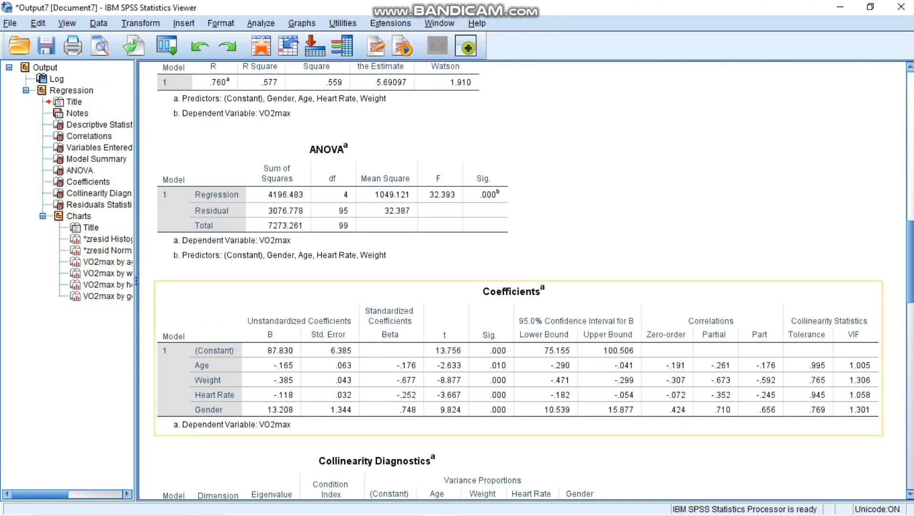
scroll(335, 313, "down", 4)
scroll(526, 281, "down", 15)
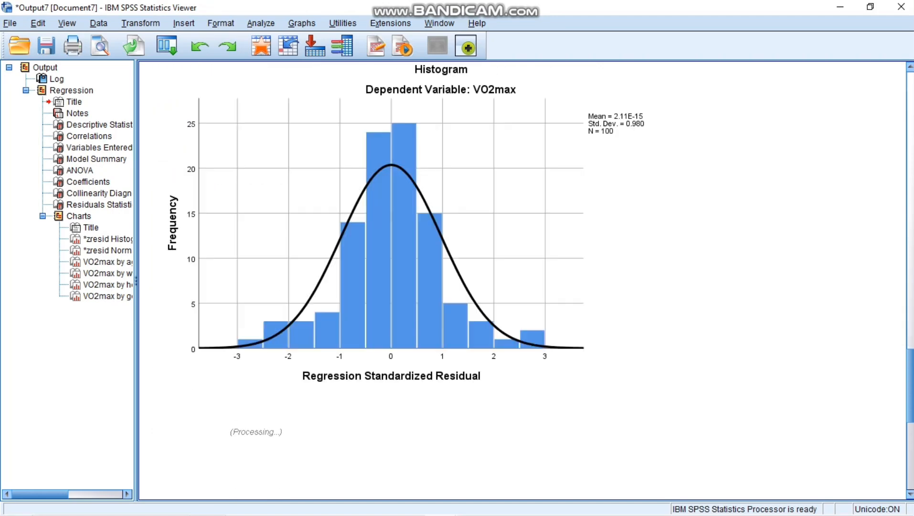
scroll(440, 282, "down", 12)
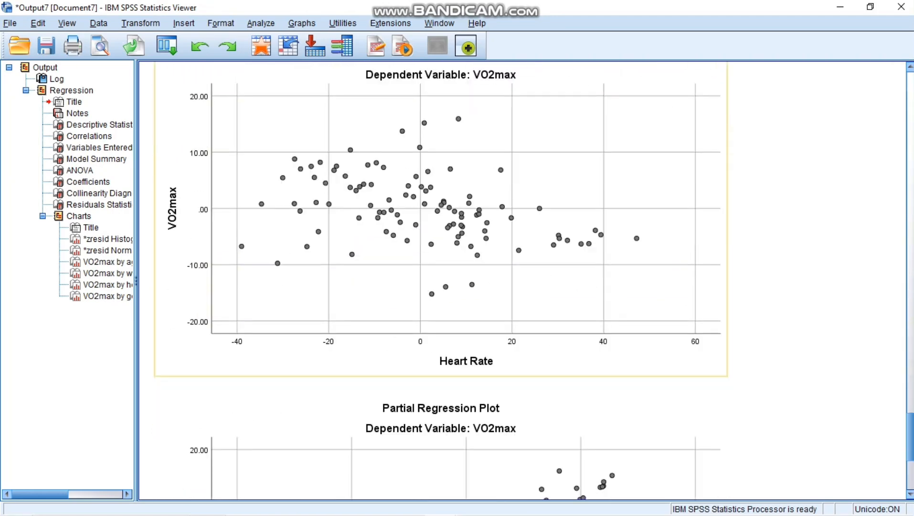
scroll(439, 282, "up", 8)
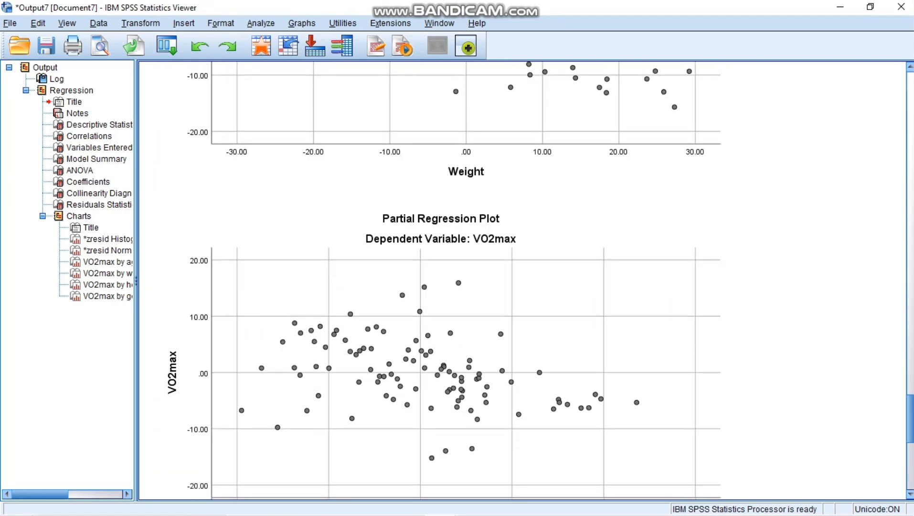
Examine the Correlations table and the tolerance and VIF values in the Coefficients table to check for multicollinearity
left_click_drag(910, 418, 910, 96)
scroll(429, 291, "down", 3)
left_click(343, 292)
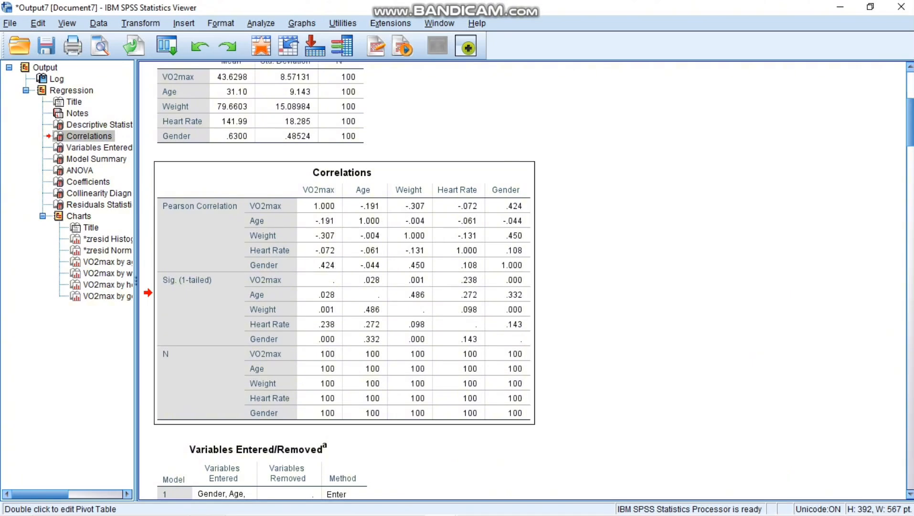
scroll(525, 282, "down", 15)
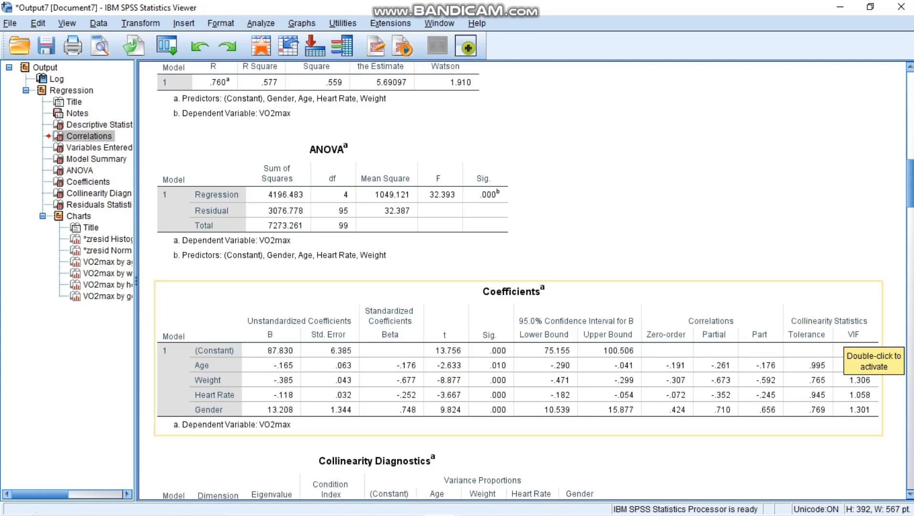
left_click(845, 338)
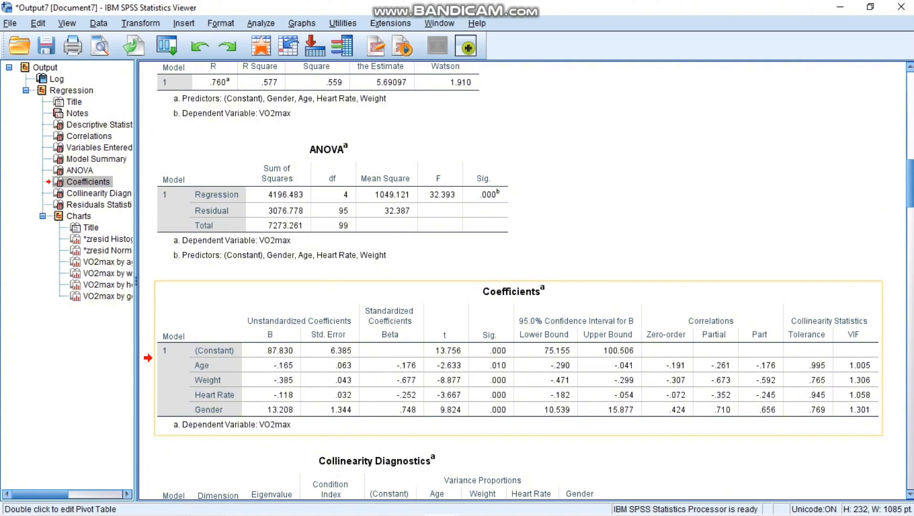
mouse_move(382, 514)
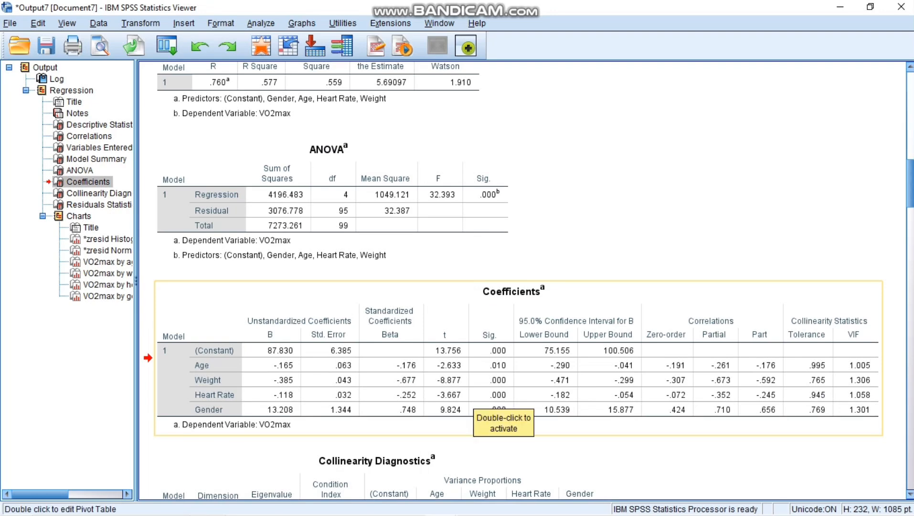
Review the Model Summary for fit, the ANOVA table for significance, and the coefficients, collinearity diagnostics and residuals statistics
scroll(503, 411, "up", 5)
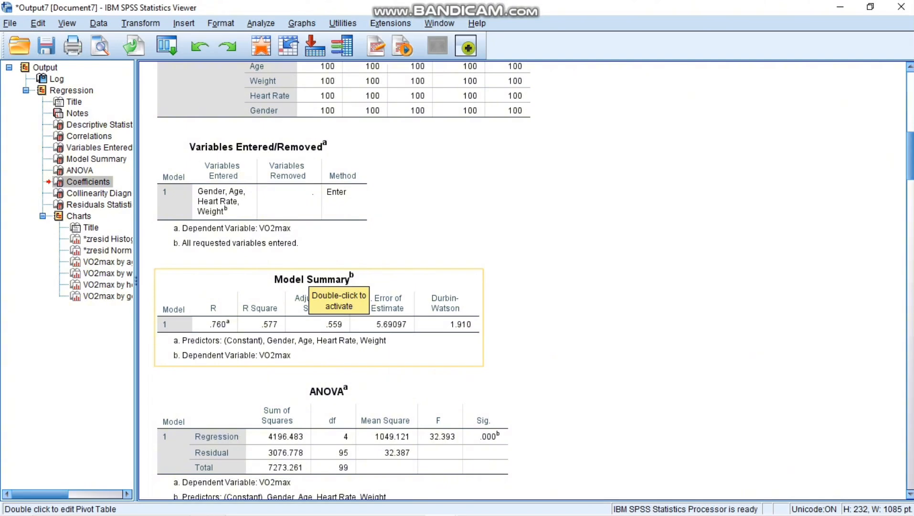
left_click(309, 279)
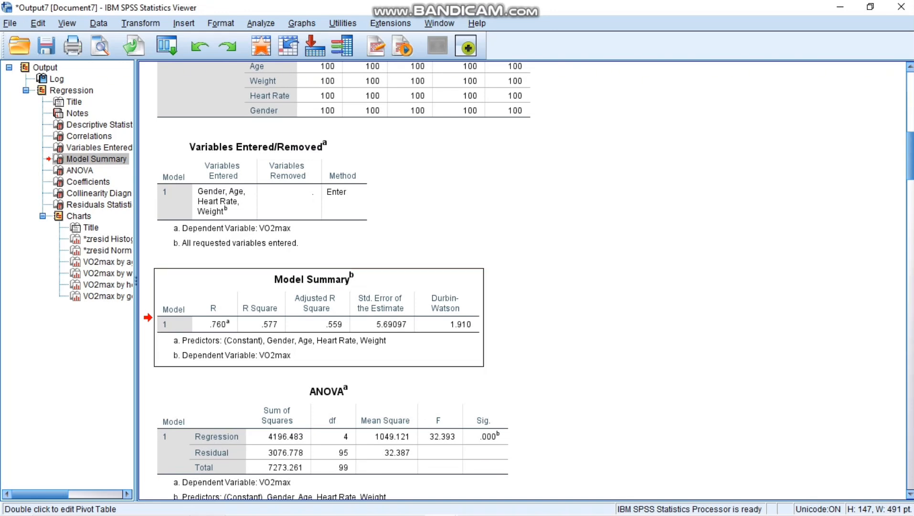
scroll(315, 344, "down", 1)
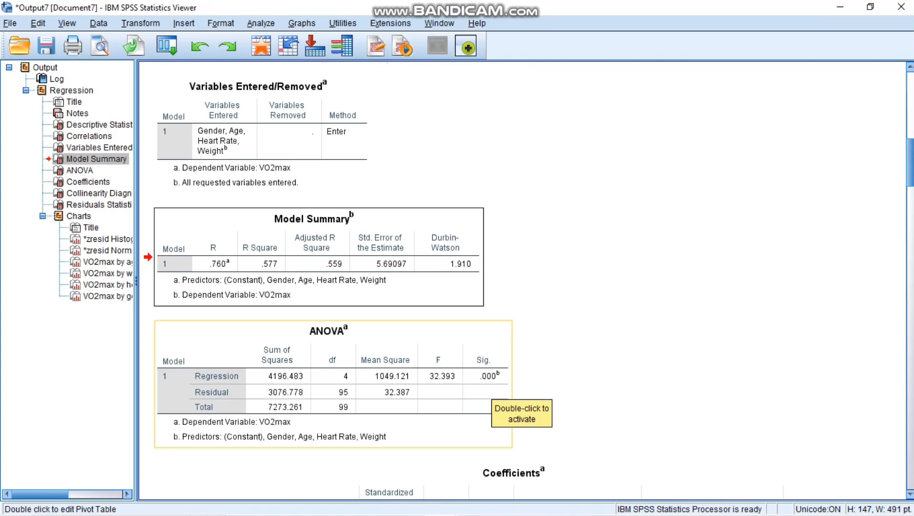
scroll(492, 396, "down", 5)
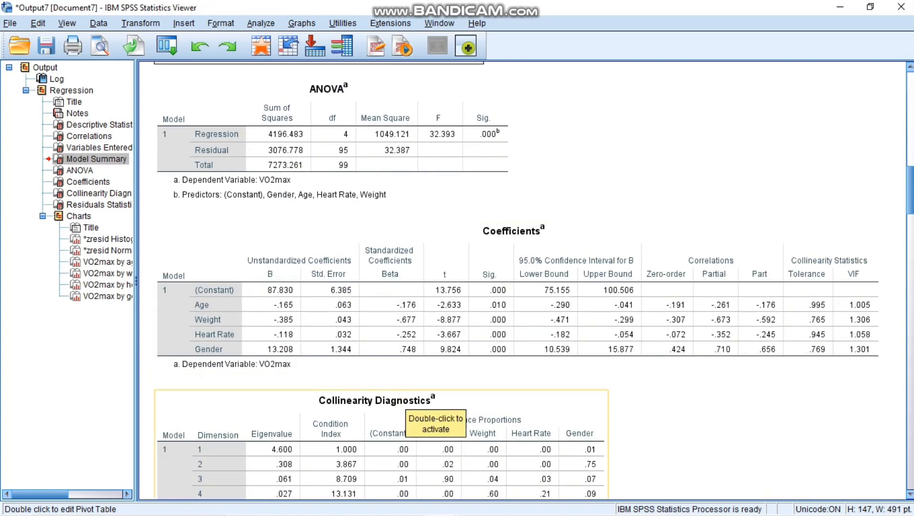
scroll(477, 406, "down", 4)
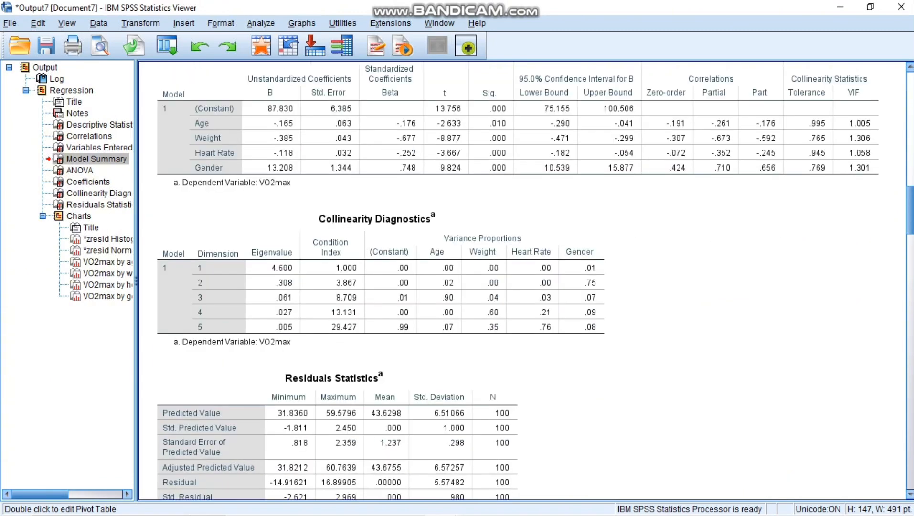
scroll(477, 287, "down", 3)
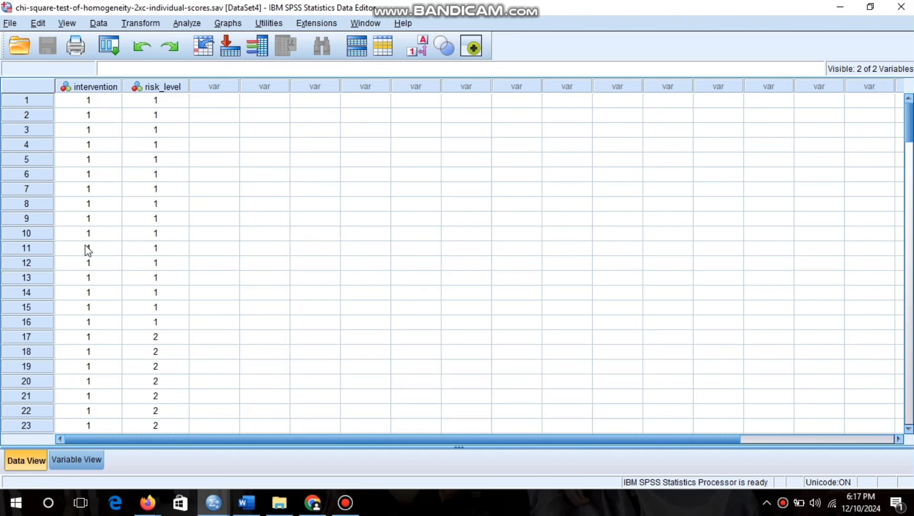
Check the value labels defined for the intervention variable in the chi-square homogeneity dataset
left_click(73, 462)
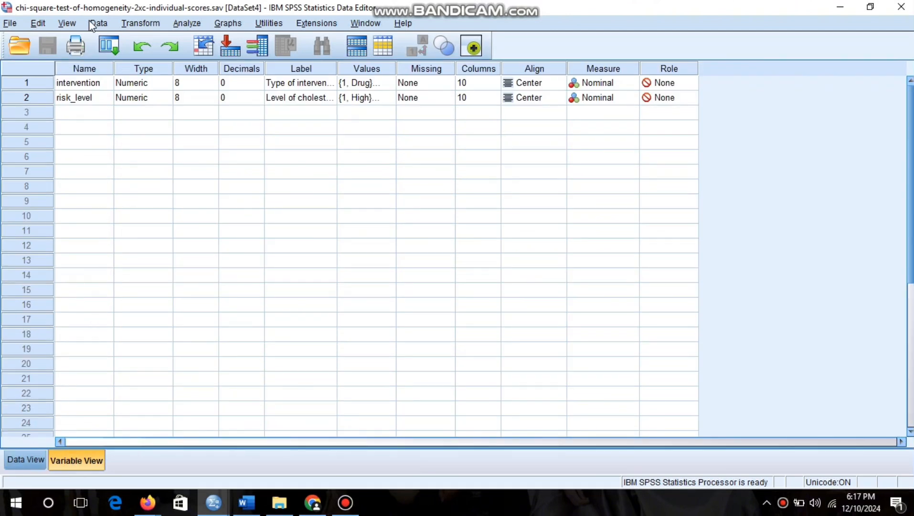
left_click(88, 85)
left_click(366, 86)
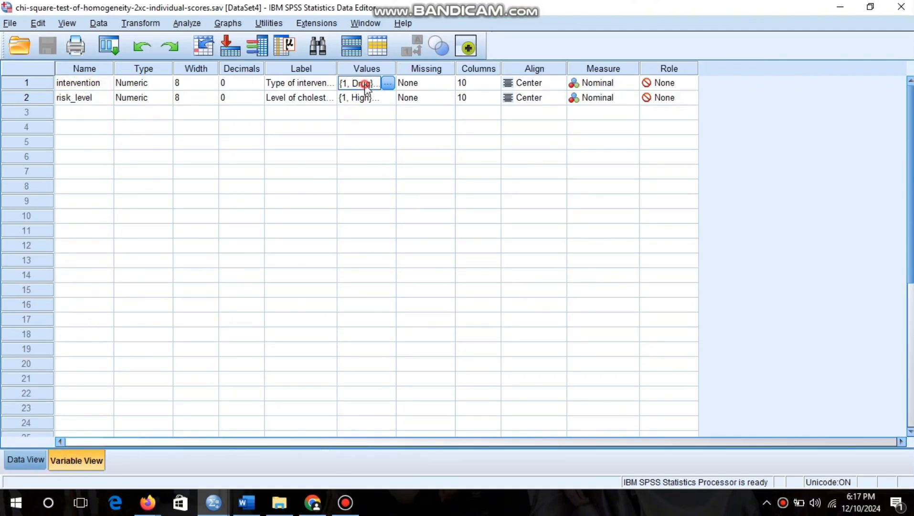
left_click(389, 86)
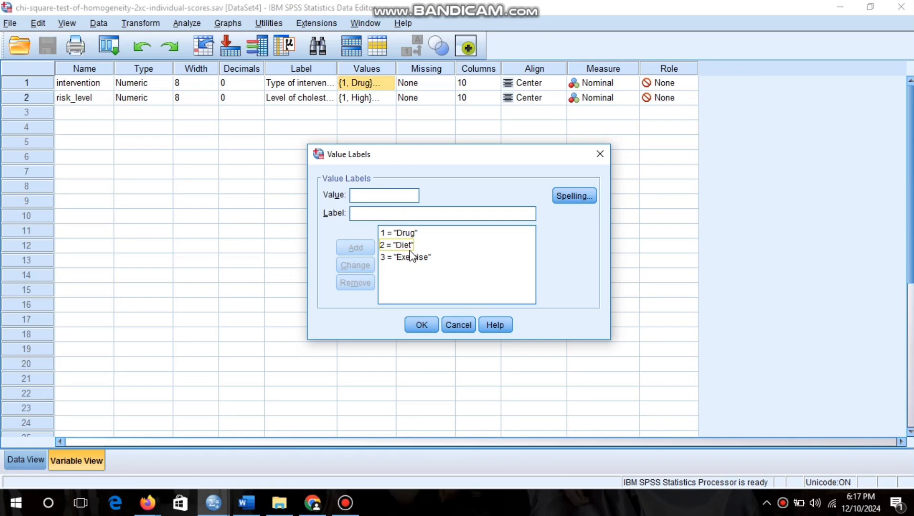
left_click(421, 325)
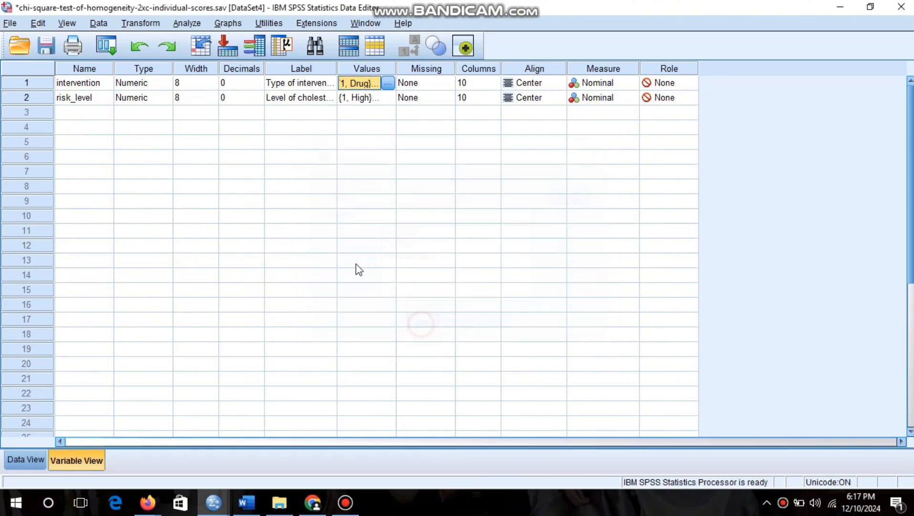
Check the label and value labels defined for the risk_level variable
left_click(302, 102)
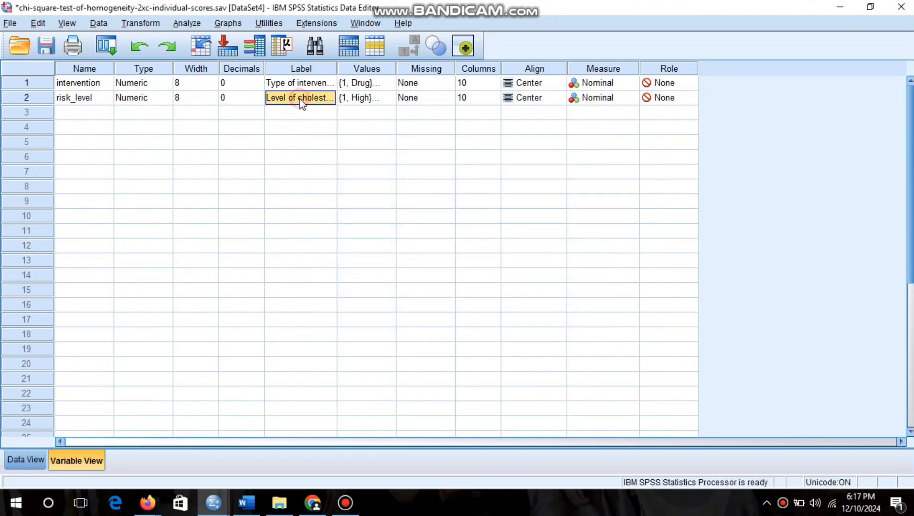
left_click(362, 101)
left_click(386, 98)
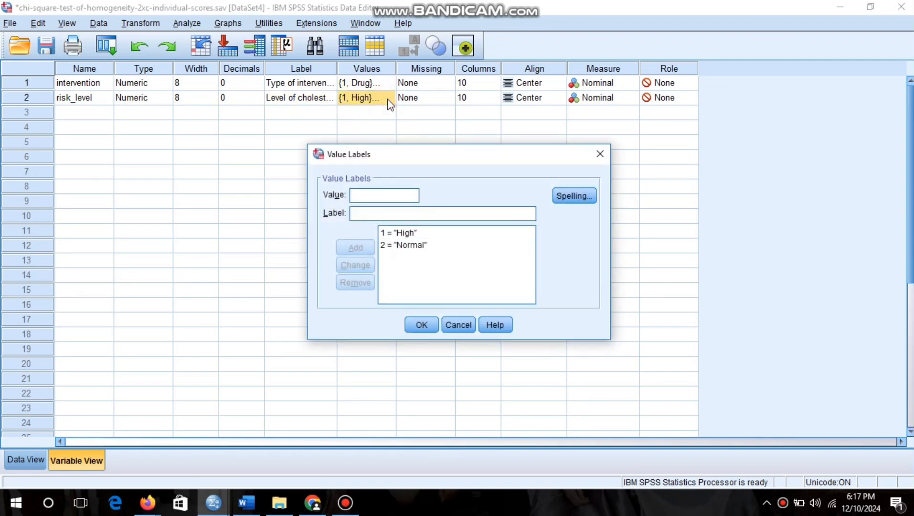
left_click(421, 325)
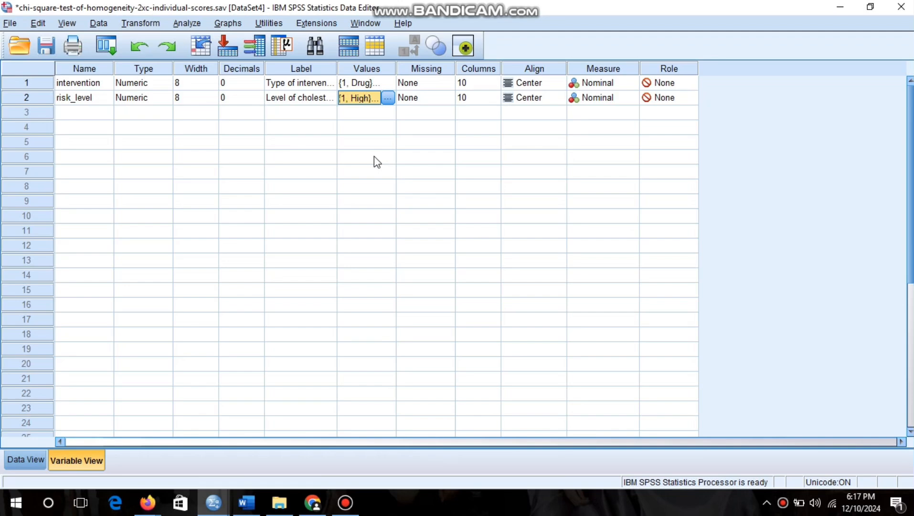
Set the measurement level of the risk_level variable to Ordinal
left_click(126, 99)
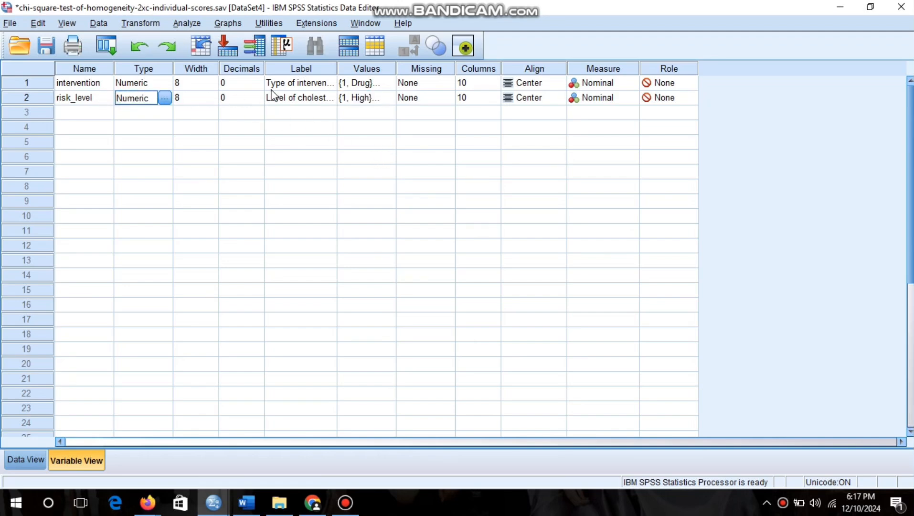
left_click(598, 99)
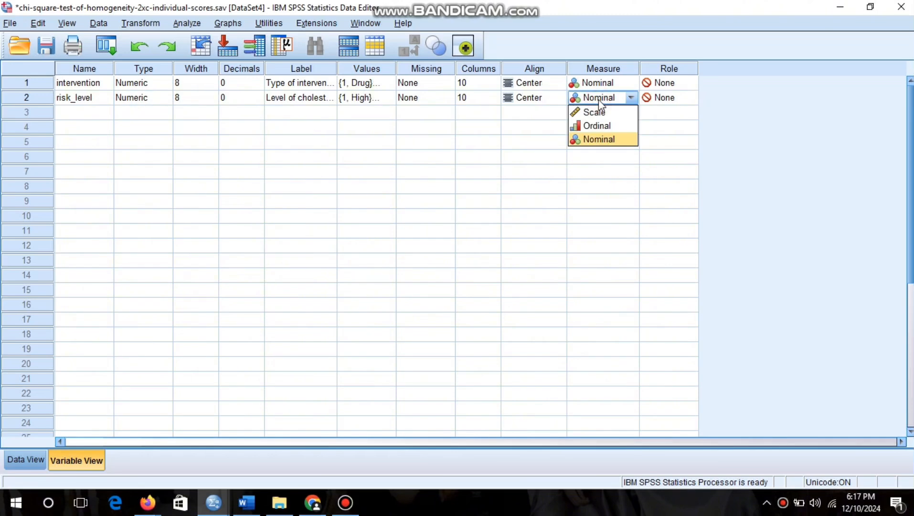
left_click(597, 130)
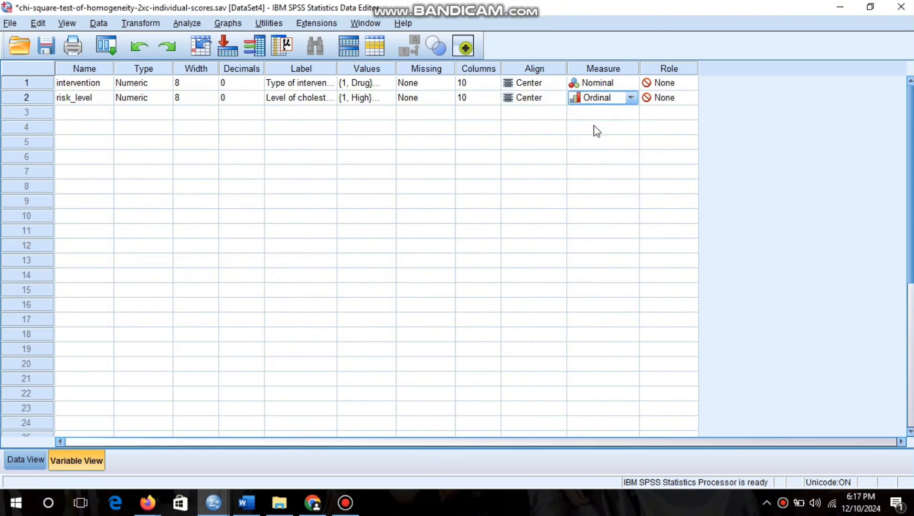
Set up a Crosstabs analysis with the level of cholesterol risk as rows and the type of intervention as columns
left_click(26, 460)
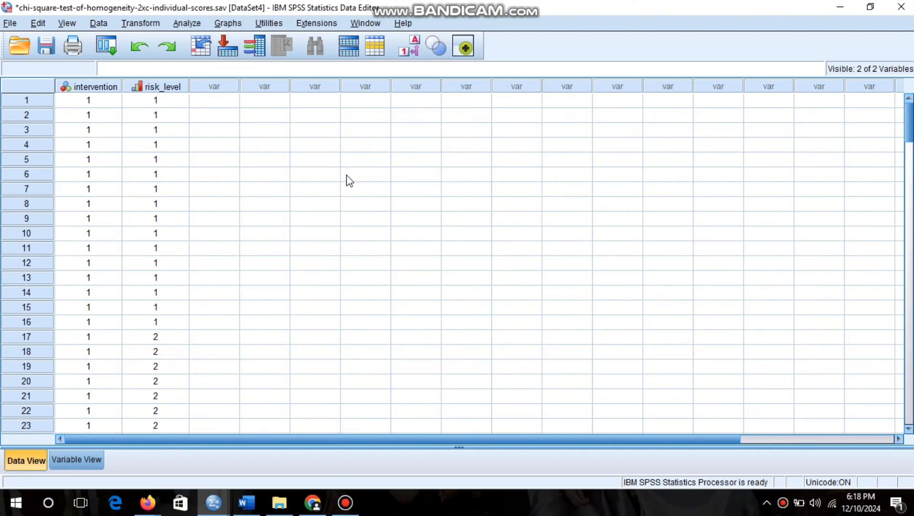
left_click(184, 25)
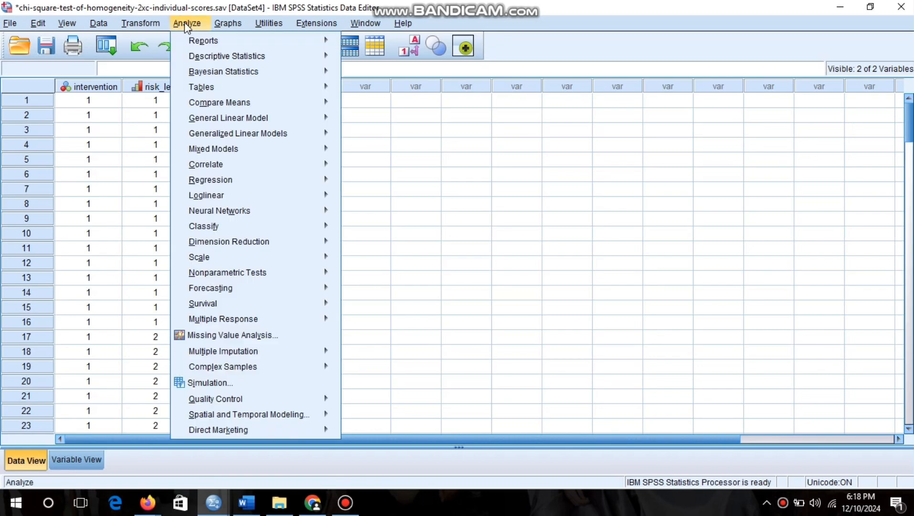
mouse_move(206, 56)
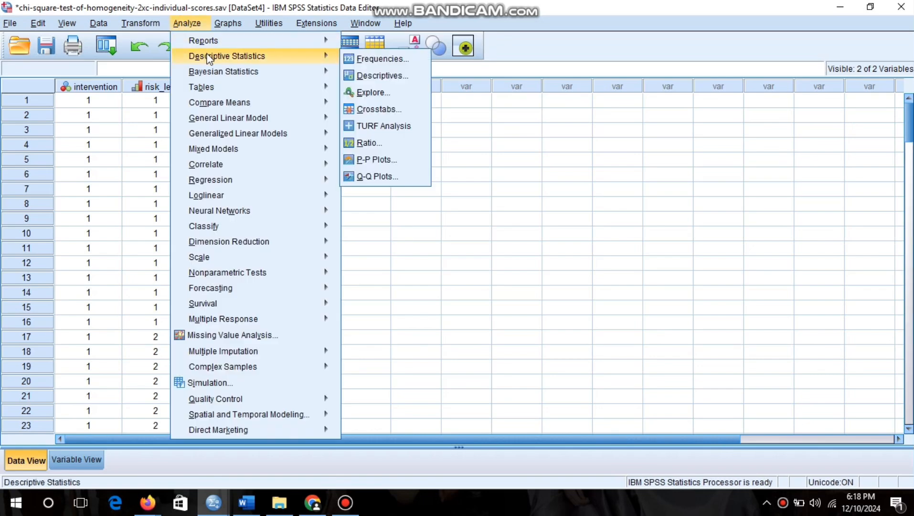
left_click(375, 109)
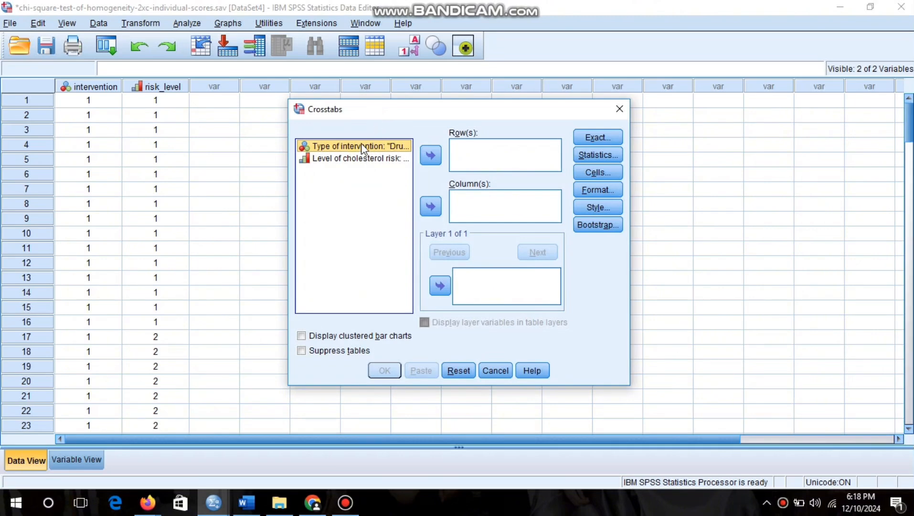
left_click_drag(362, 146, 459, 210)
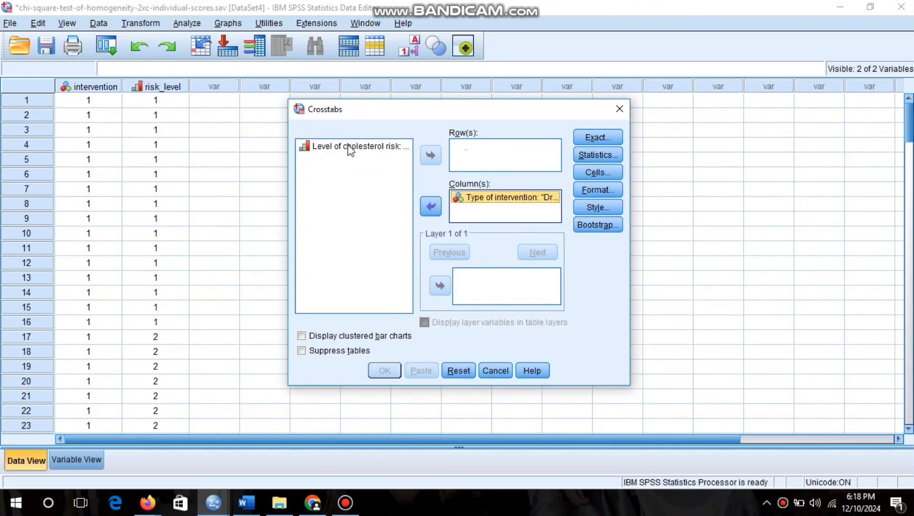
left_click_drag(352, 148, 473, 150)
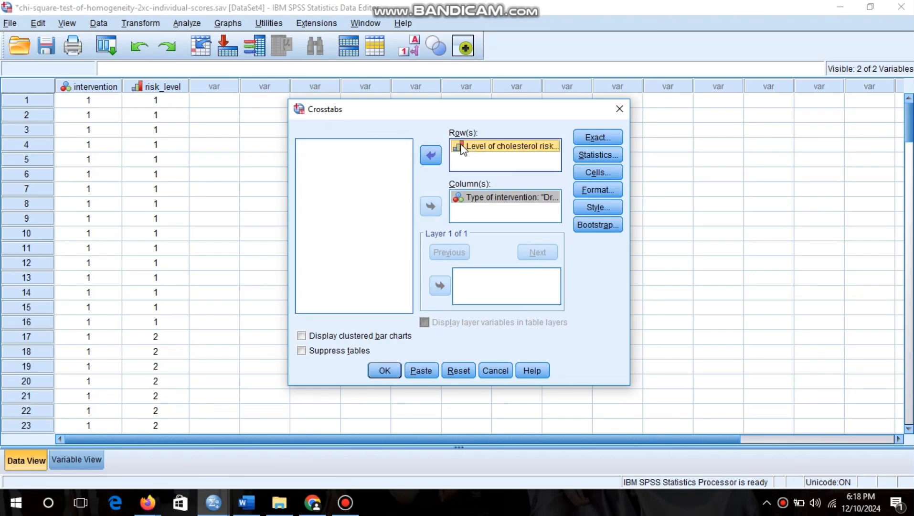
Add the Chi-square test to the Crosstabs statistics
left_click(580, 156)
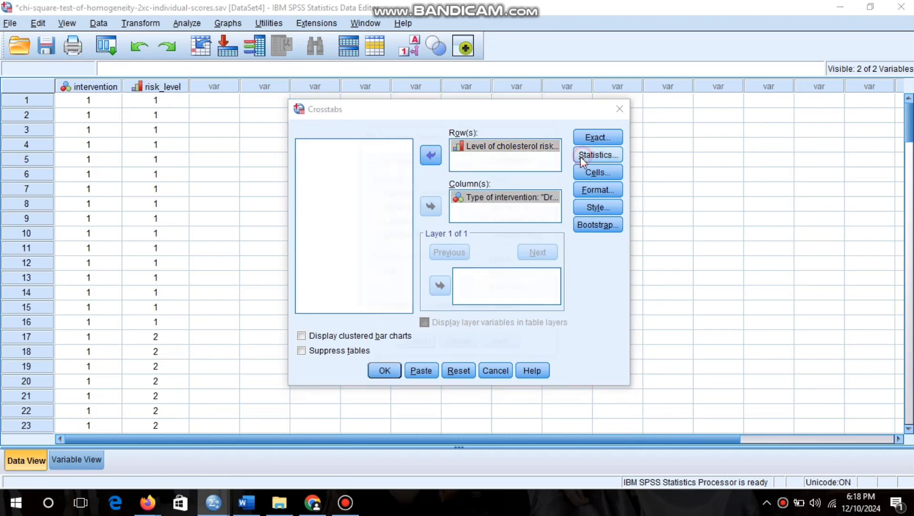
left_click(372, 158)
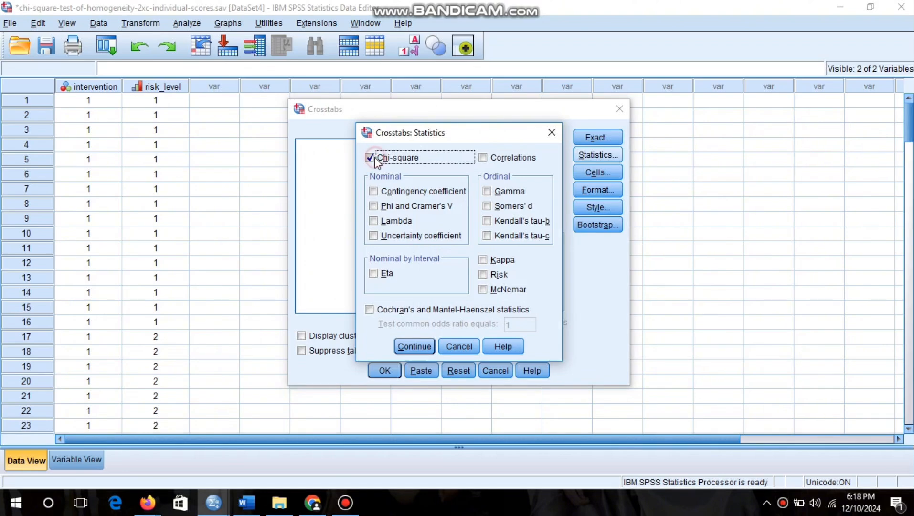
left_click(414, 346)
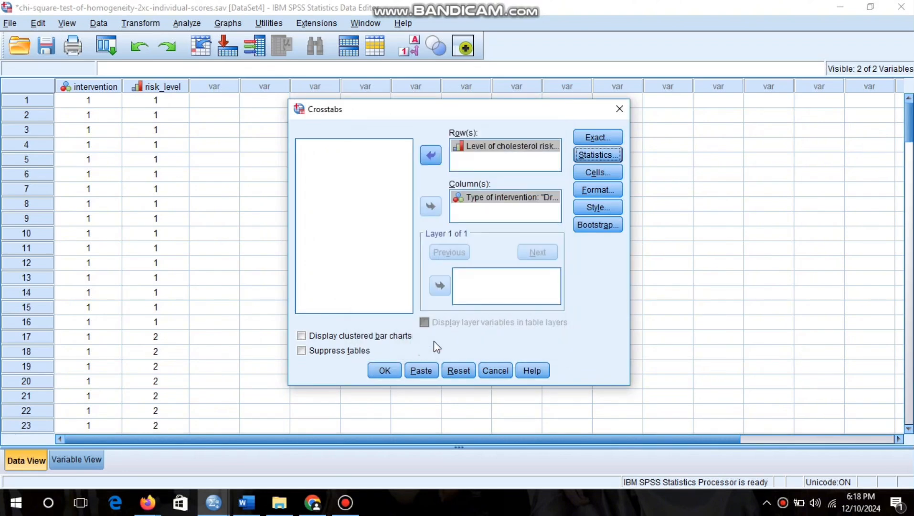
Set the Crosstabs cells to show expected counts without observed counts, and run the analysis
left_click(588, 175)
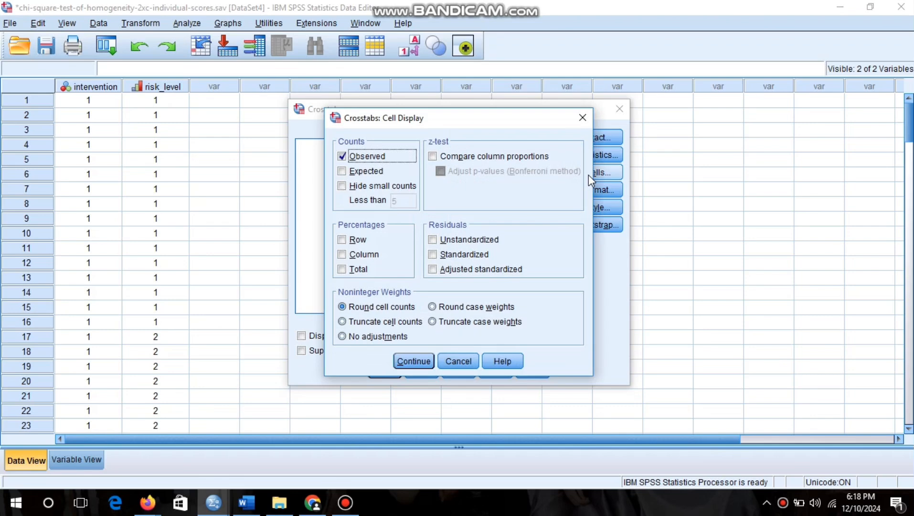
left_click(342, 171)
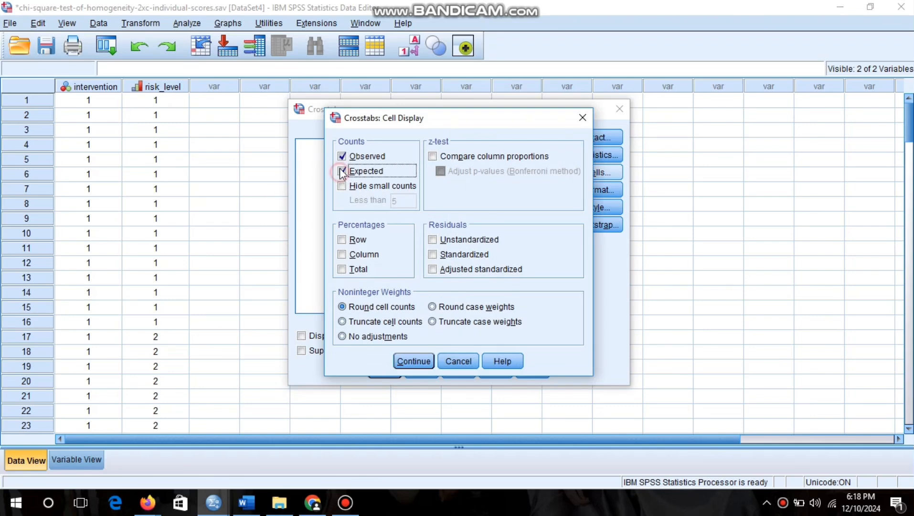
left_click(342, 156)
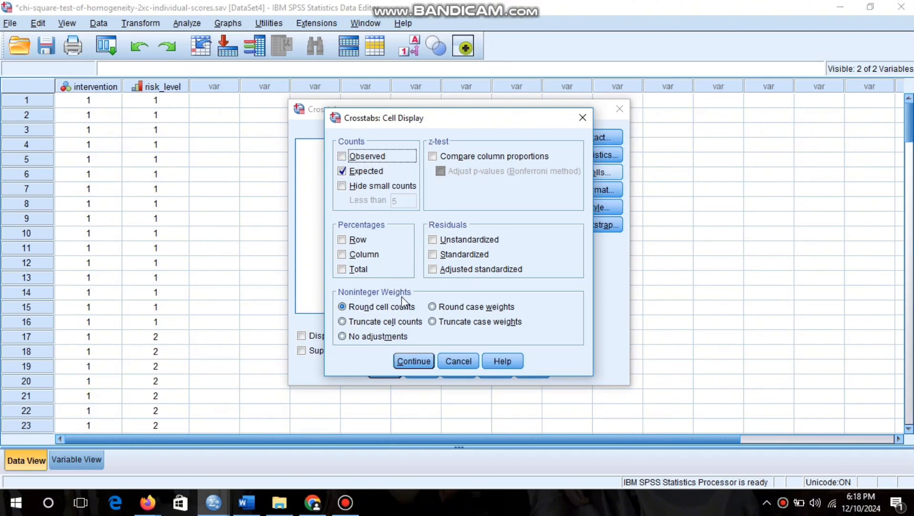
left_click(412, 362)
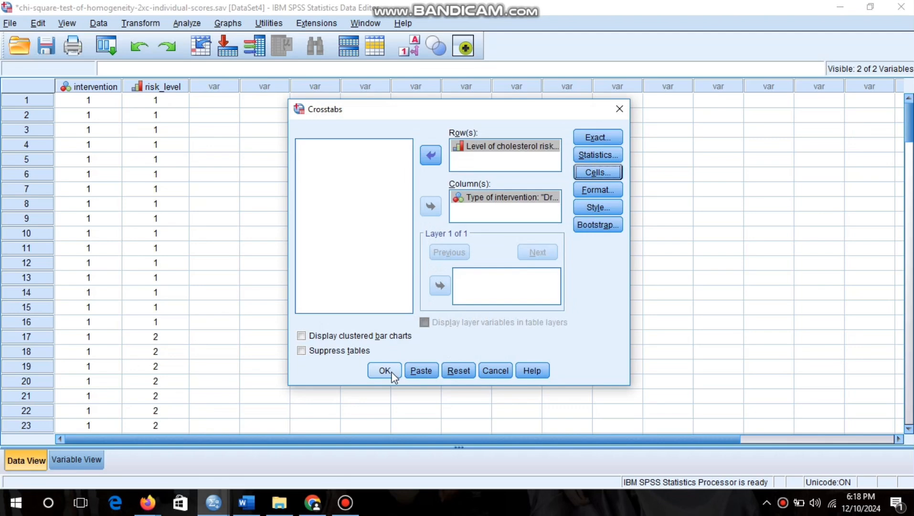
left_click(385, 370)
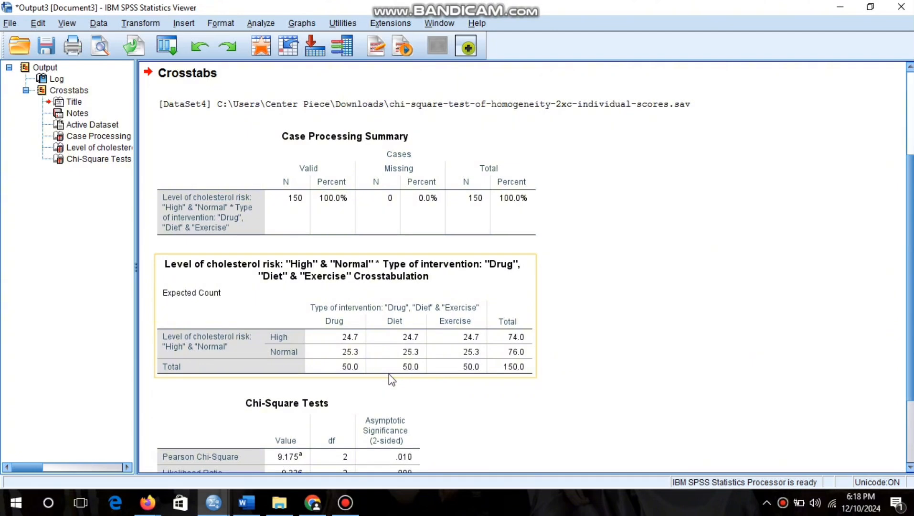
Examine the expected counts in the cholesterol risk by intervention crosstabulation and the Chi-Square Tests table
scroll(388, 374, "down", 3)
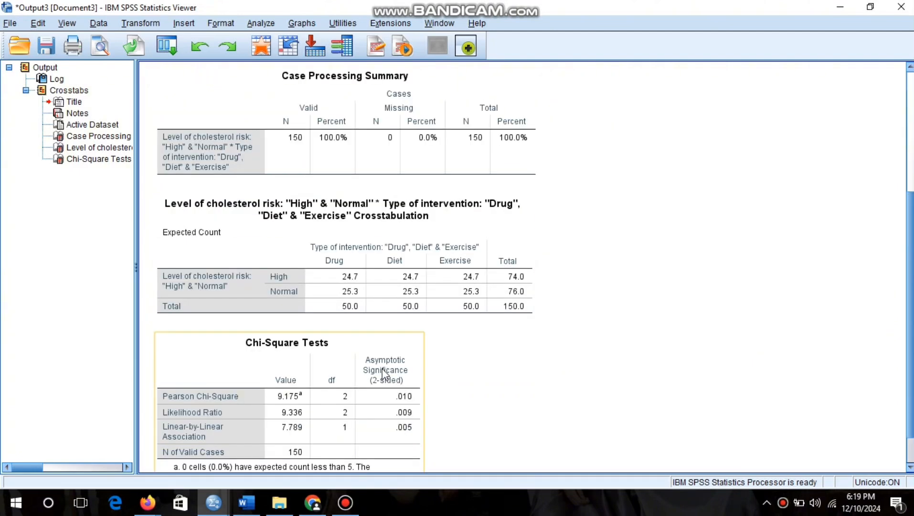
left_click(270, 241)
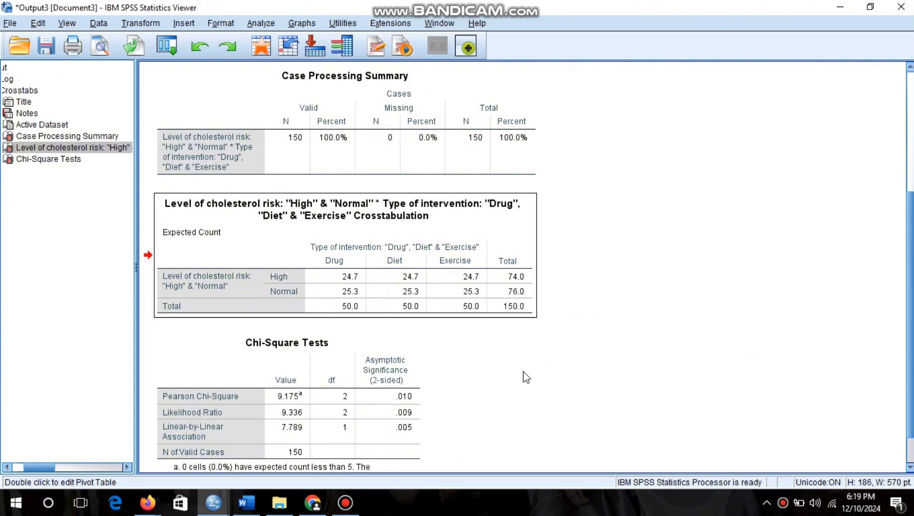
scroll(525, 375, "down", 1)
scroll(524, 375, "up", 2)
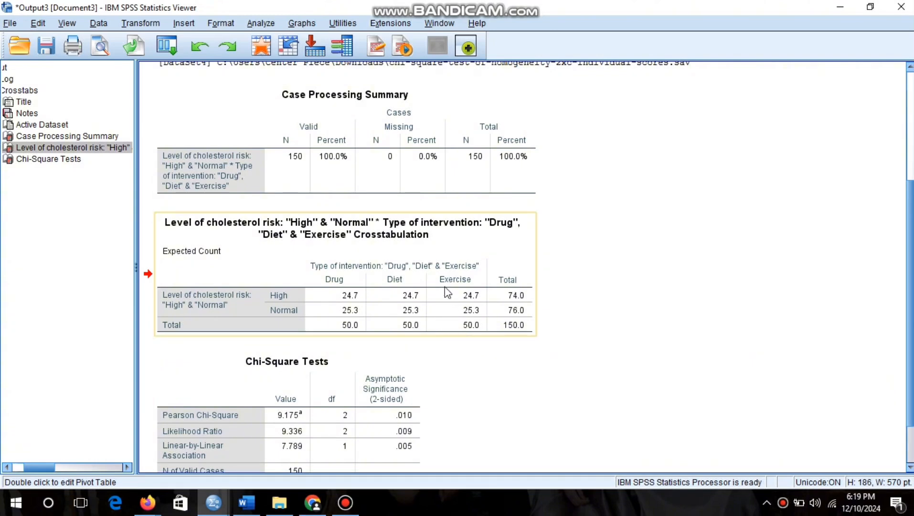
Return to the data set and reopen the Crosstabs setup, keeping its existing statistics settings
left_click(841, 10)
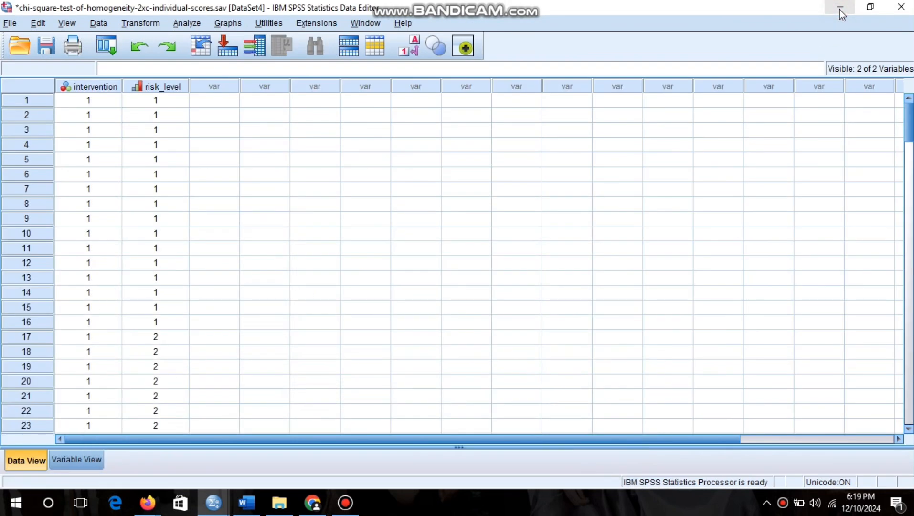
left_click(180, 27)
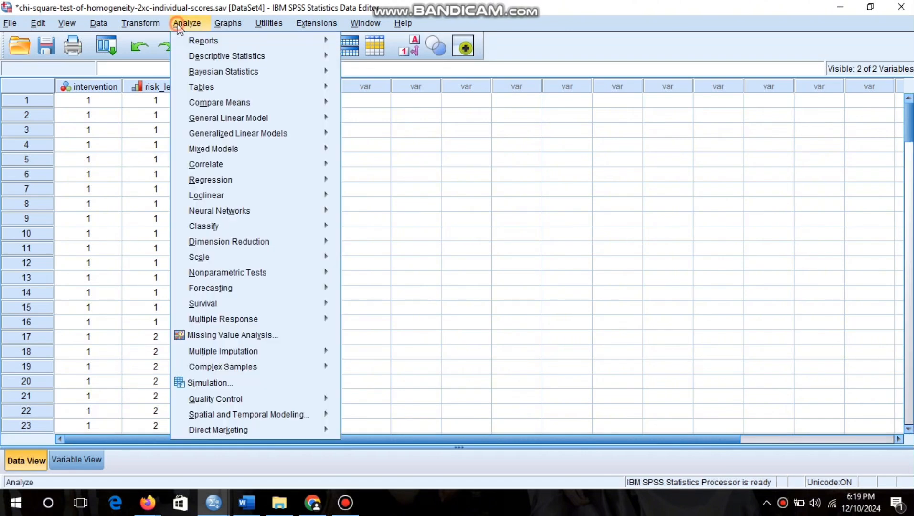
mouse_move(191, 41)
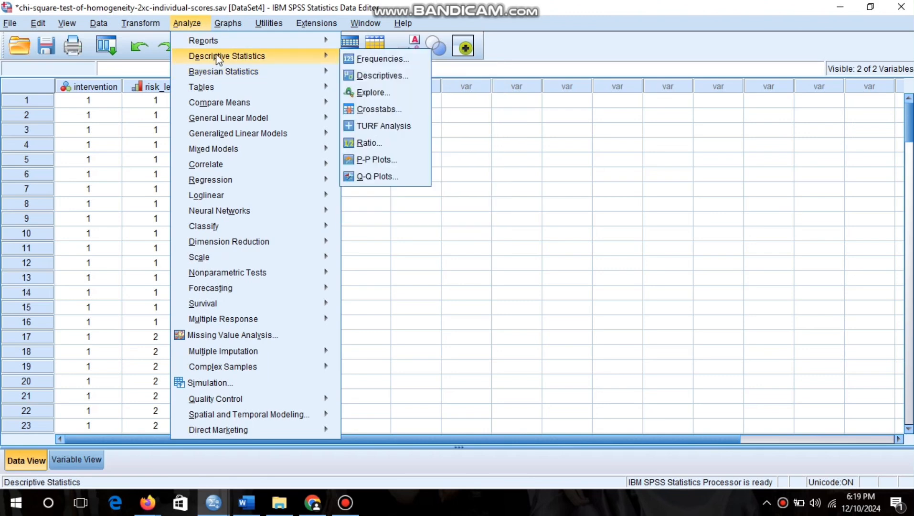
mouse_move(324, 56)
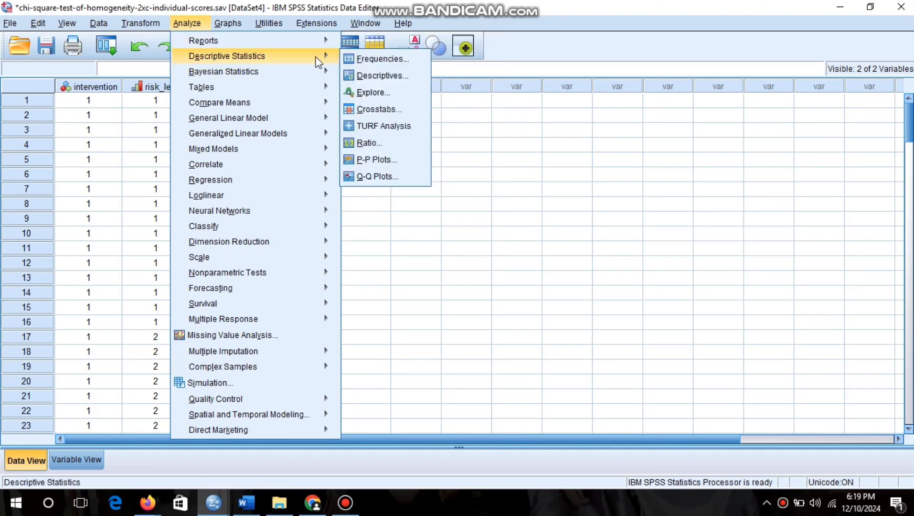
left_click(362, 112)
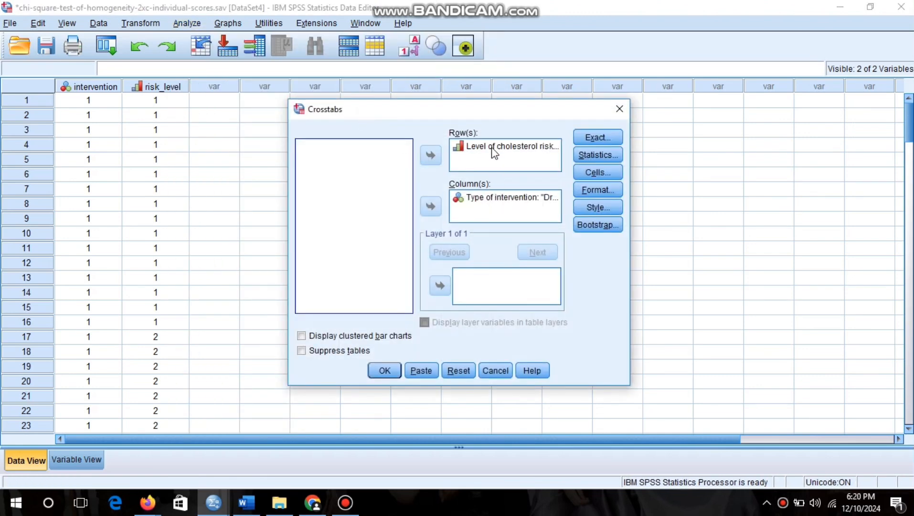
left_click(599, 155)
left_click(413, 346)
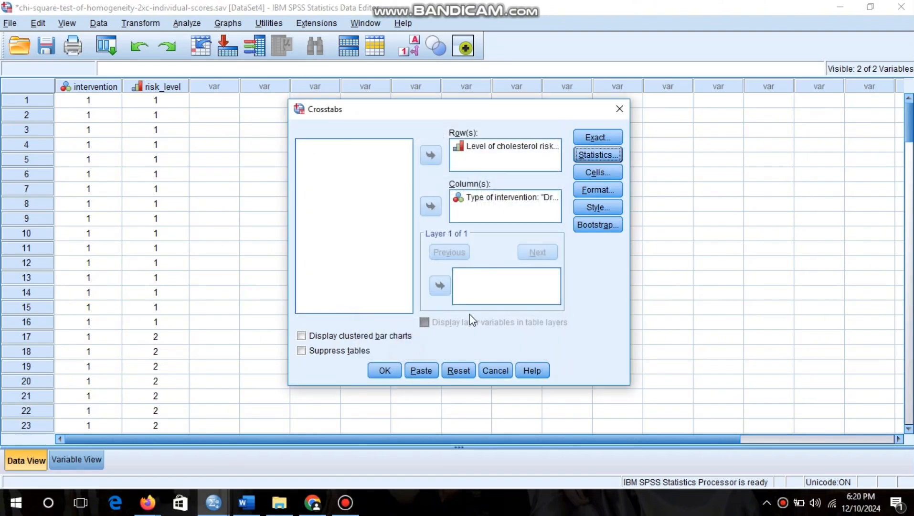
Run Crosstabs with observed instead of expected counts, column percentages, and column proportions compared with Bonferroni-adjusted p-values
left_click(599, 172)
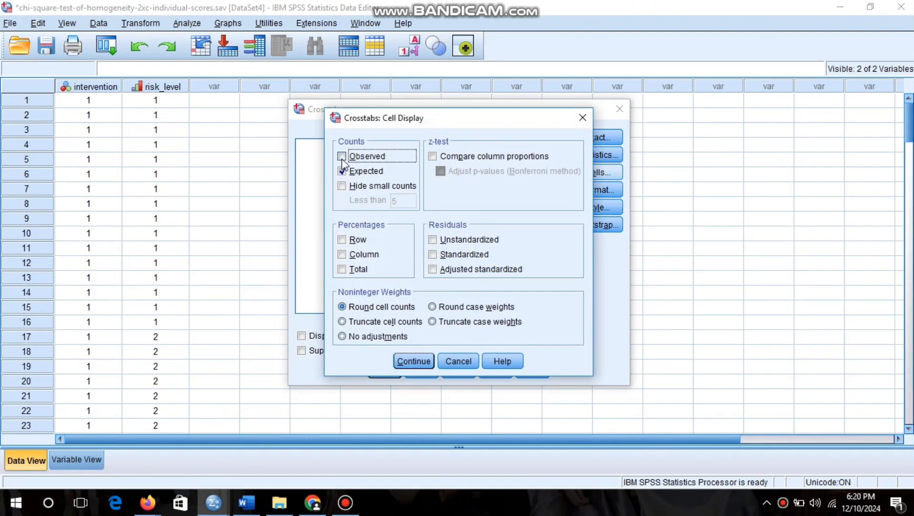
left_click(342, 170)
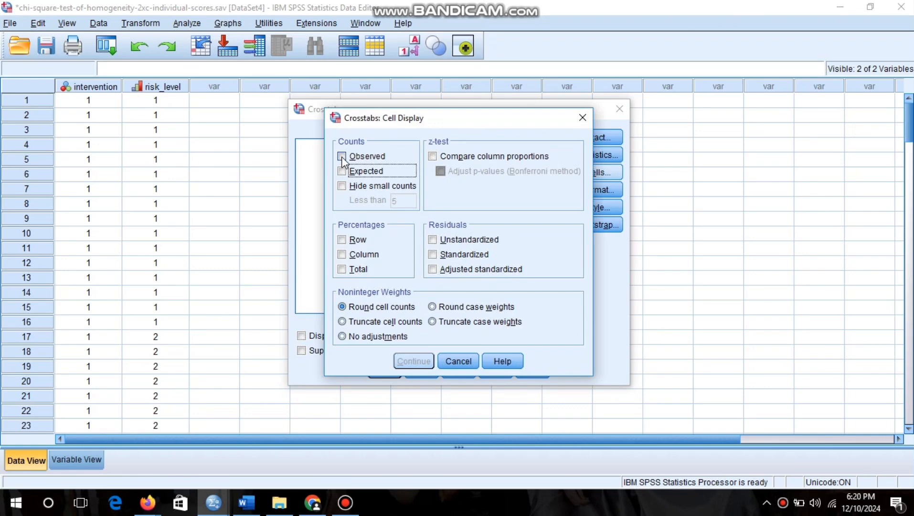
left_click(342, 156)
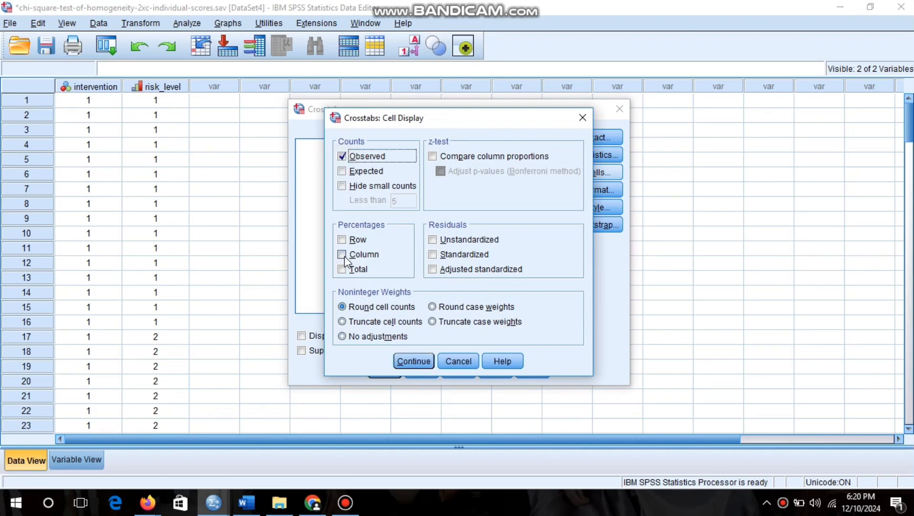
left_click(343, 255)
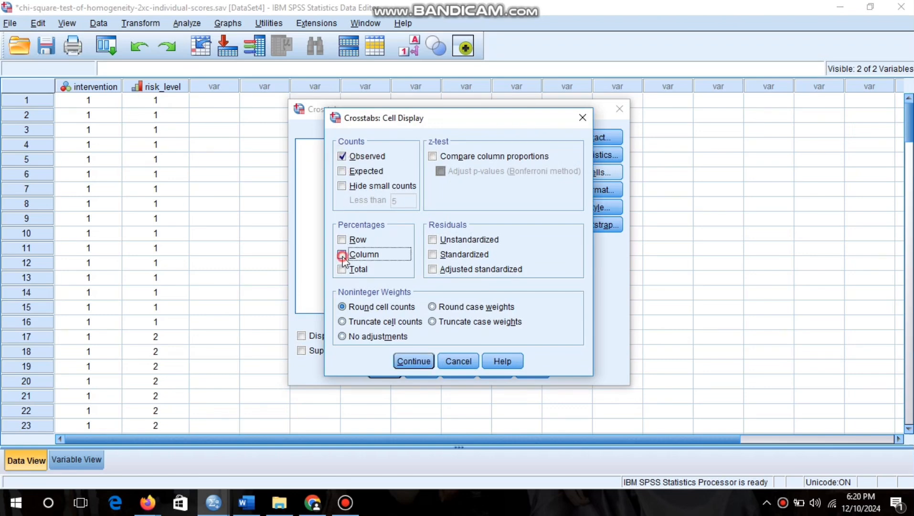
left_click(431, 158)
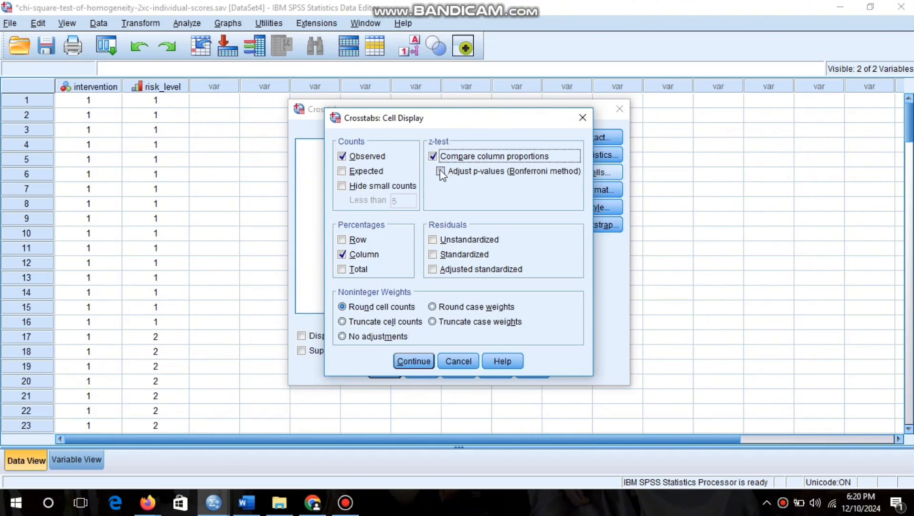
left_click(440, 172)
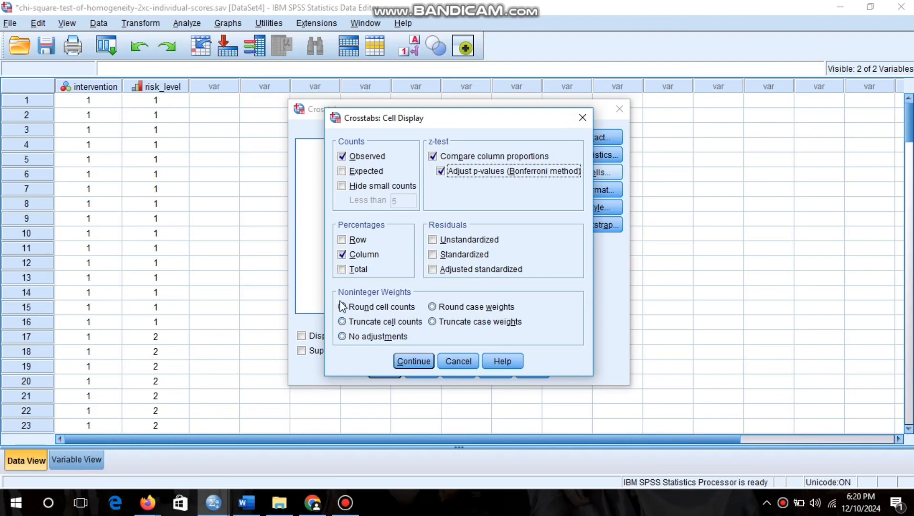
left_click(409, 368)
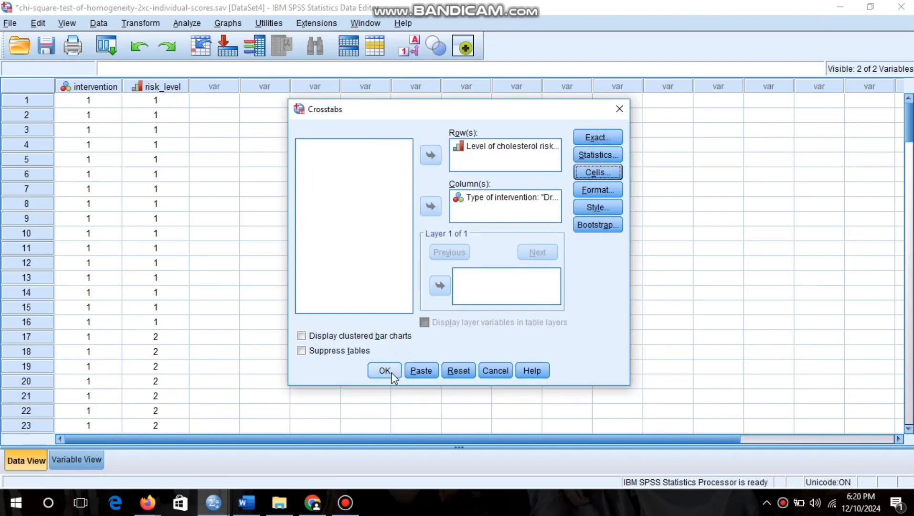
left_click(392, 376)
Review the new case processing summary, the crosstabulation with column percentages and subscript letters, and the Chi-Square Tests table
double_click(710, 83)
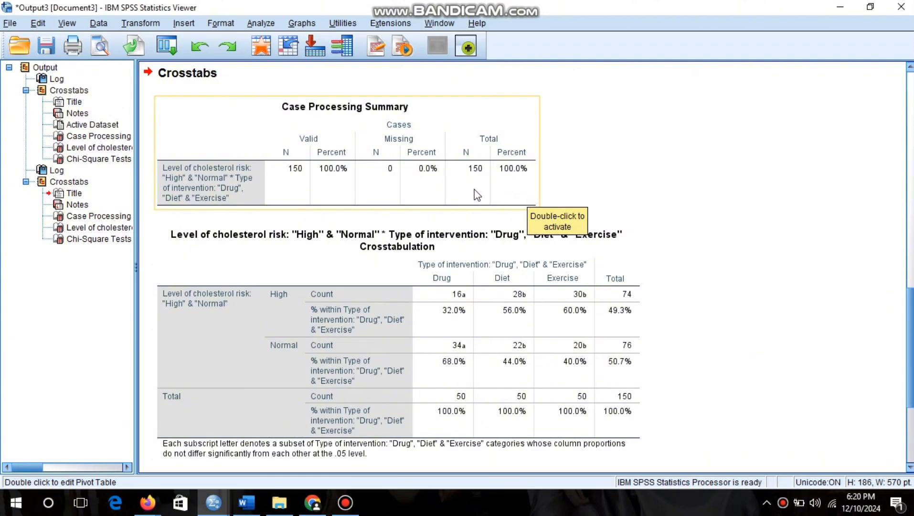
left_click(476, 192)
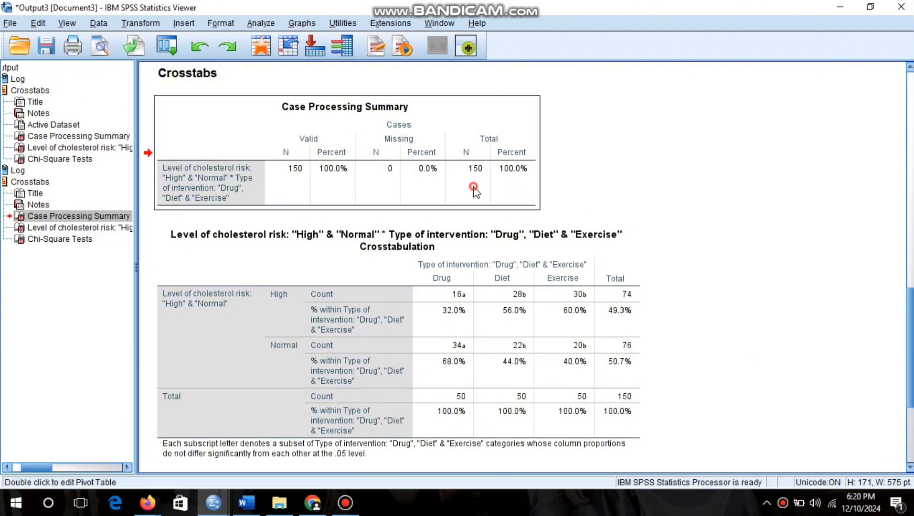
left_click(367, 270)
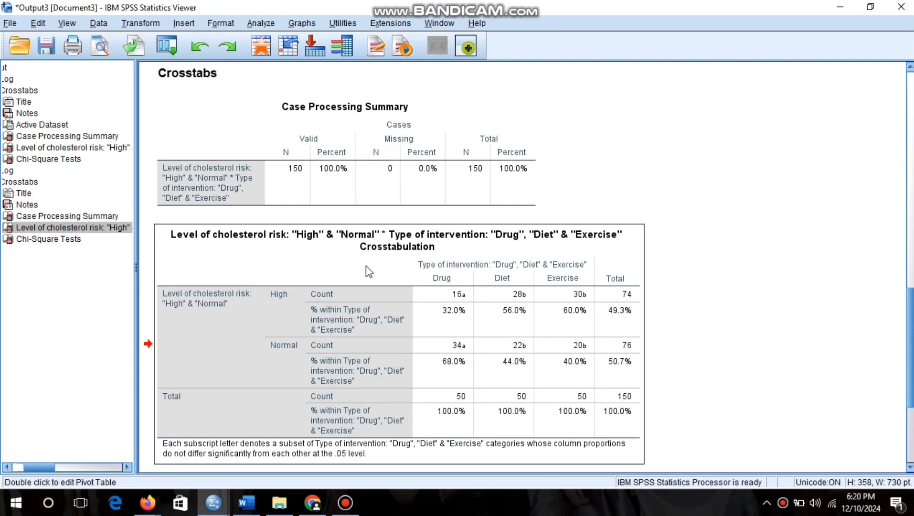
scroll(367, 271, "down", 5)
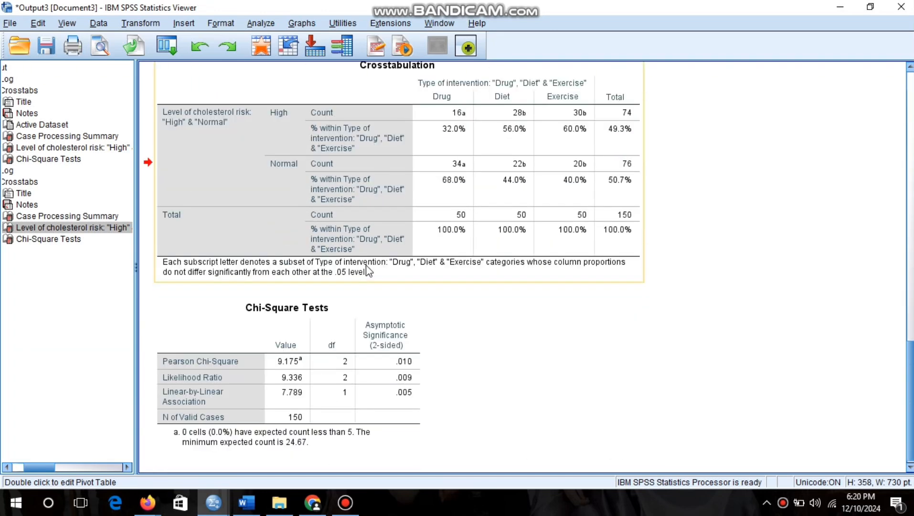
left_click(366, 362)
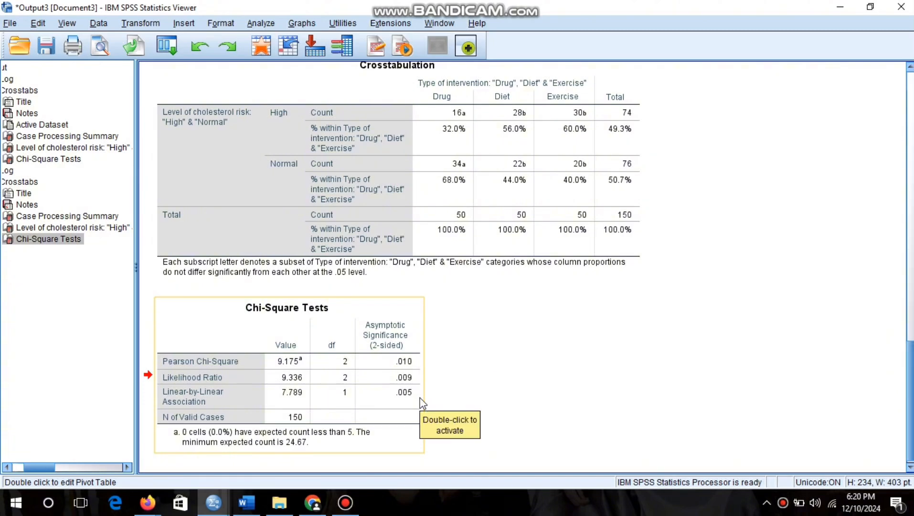
left_click(352, 510)
left_click(616, 94)
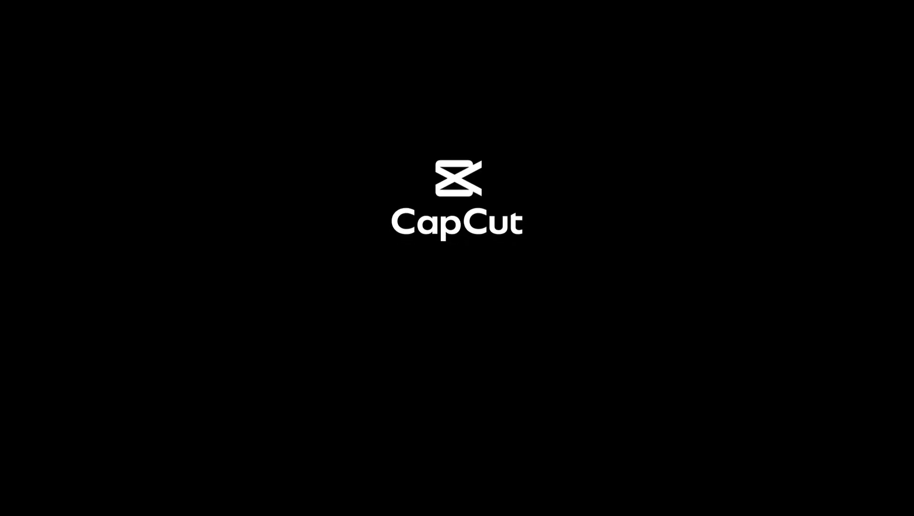